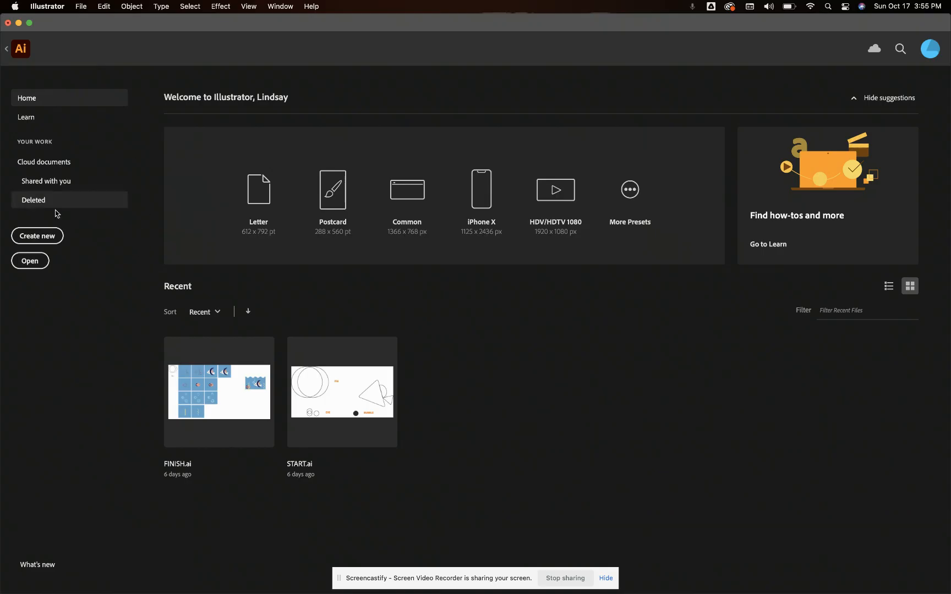
Start a new document and set it to 800 pt wide and 600 pt high with Screen (72 ppi) raster effects
left_click(55, 238)
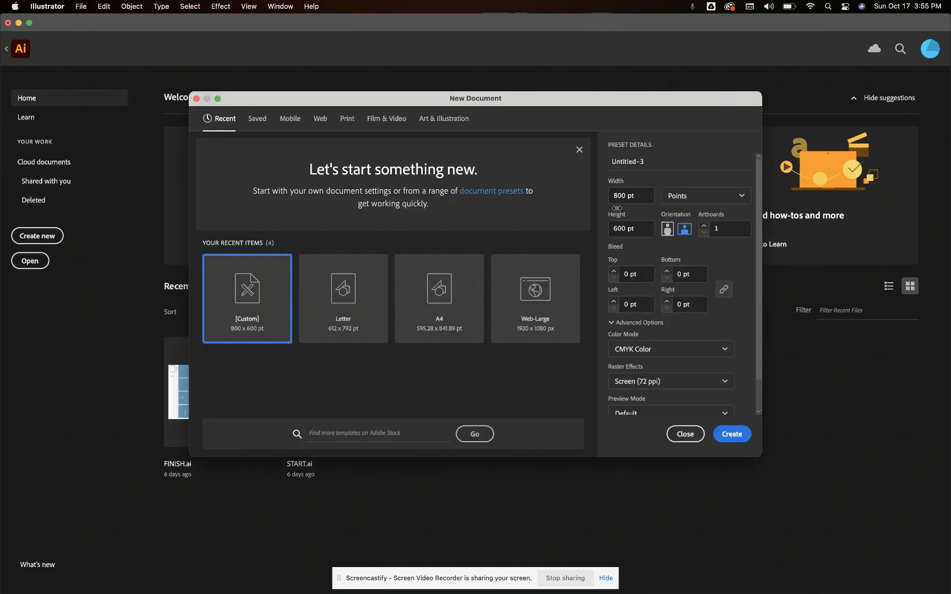
double_click(617, 197)
type("600")
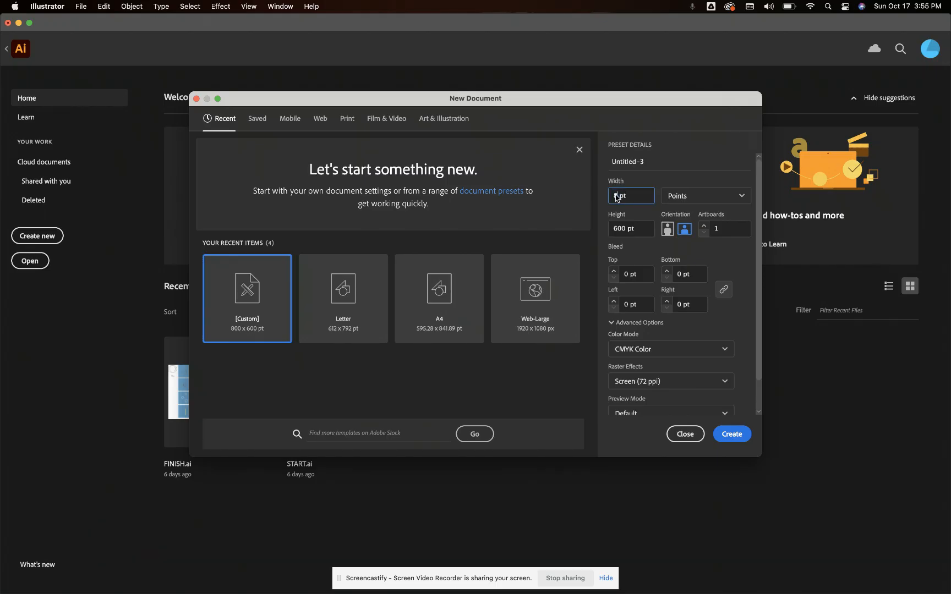
double_click(616, 230)
type("600")
left_click(631, 389)
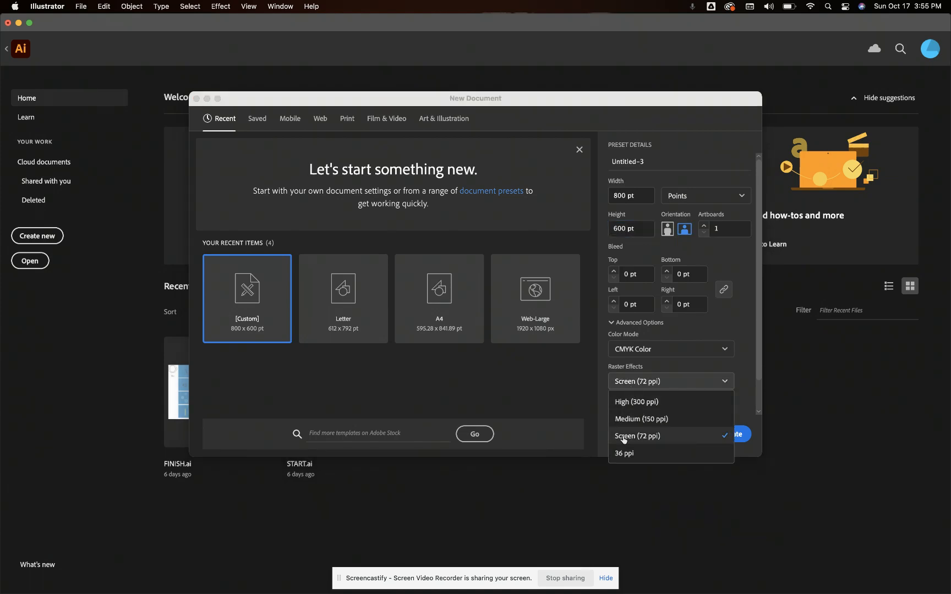
left_click(623, 437)
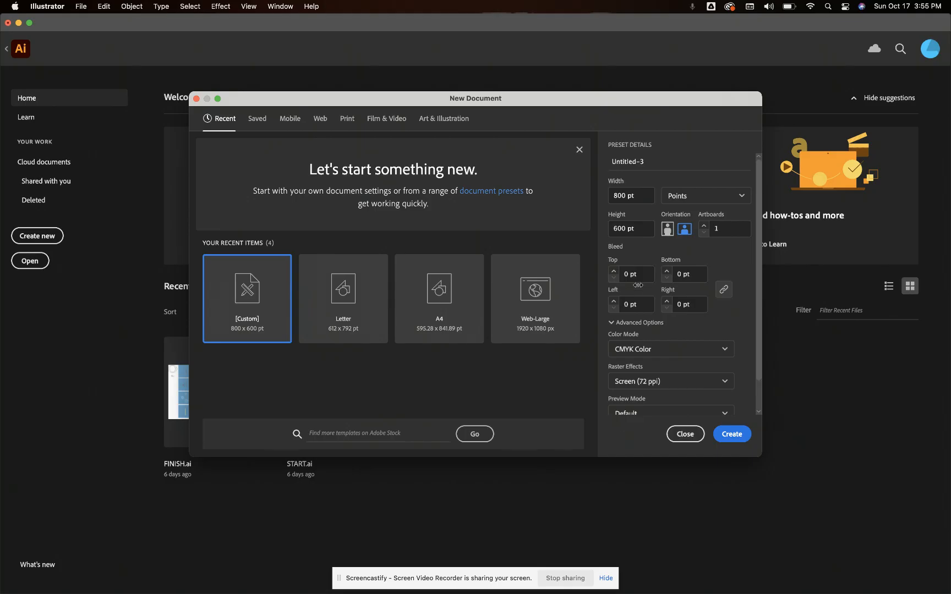
Name the document "Vector Flower" followed by the author's name, and create it
triple_click(643, 162)
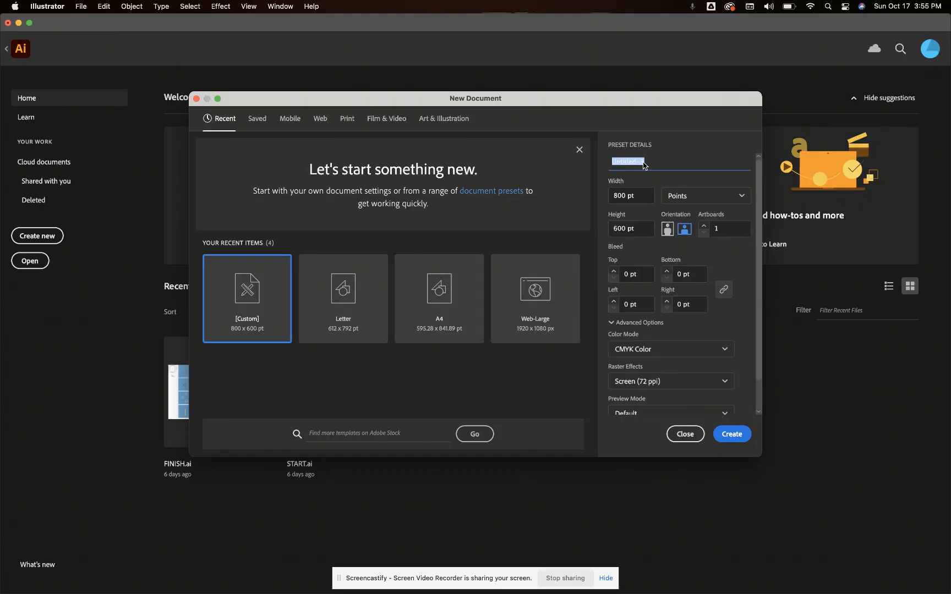
type("Vector Flower Mrs Townsedn")
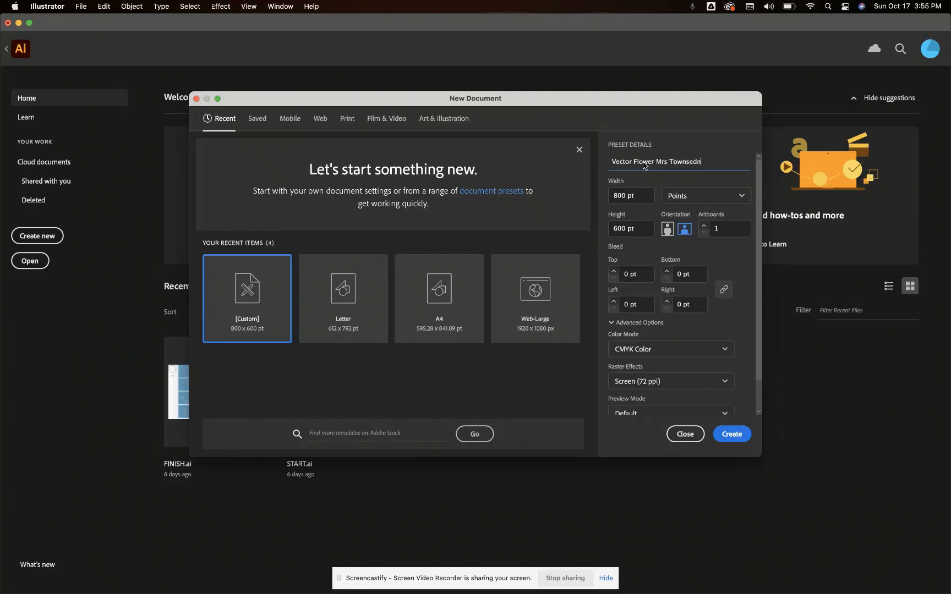
key("BackSpace")
key("BackSpace")
type("nd")
left_click(735, 438)
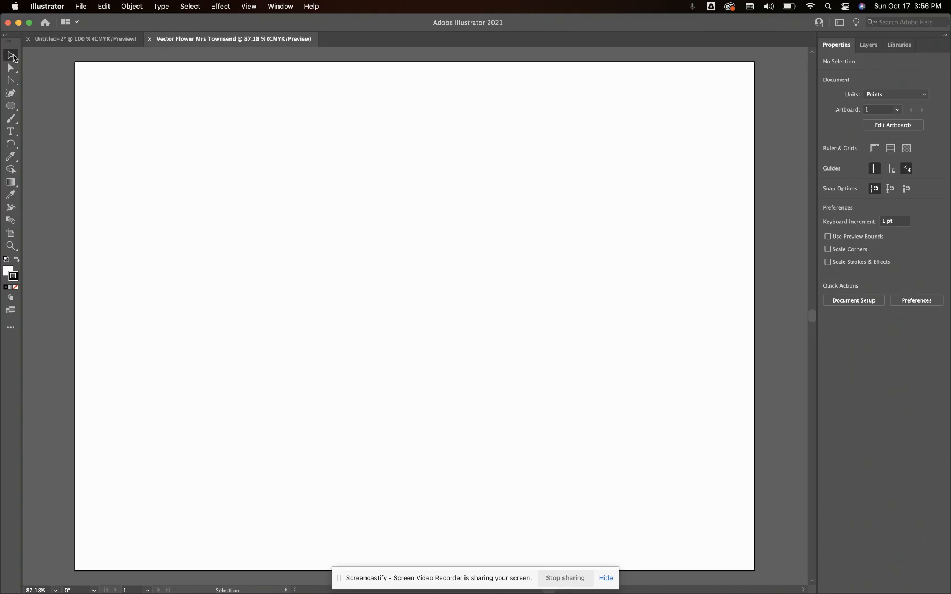
Set the fill color to none, keeping the black stroke, and dismiss the color settings
left_click(7, 271)
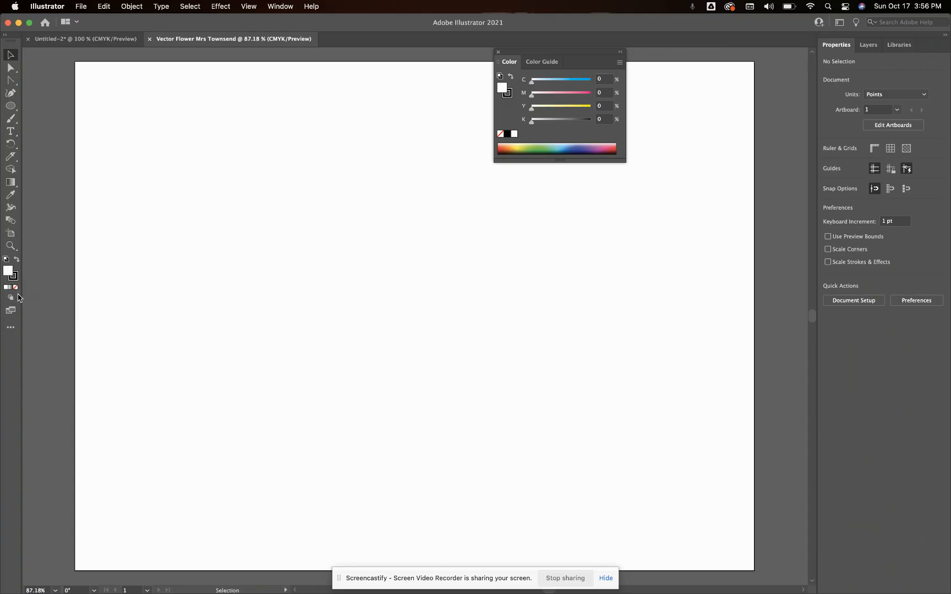
left_click(16, 289)
left_click(498, 53)
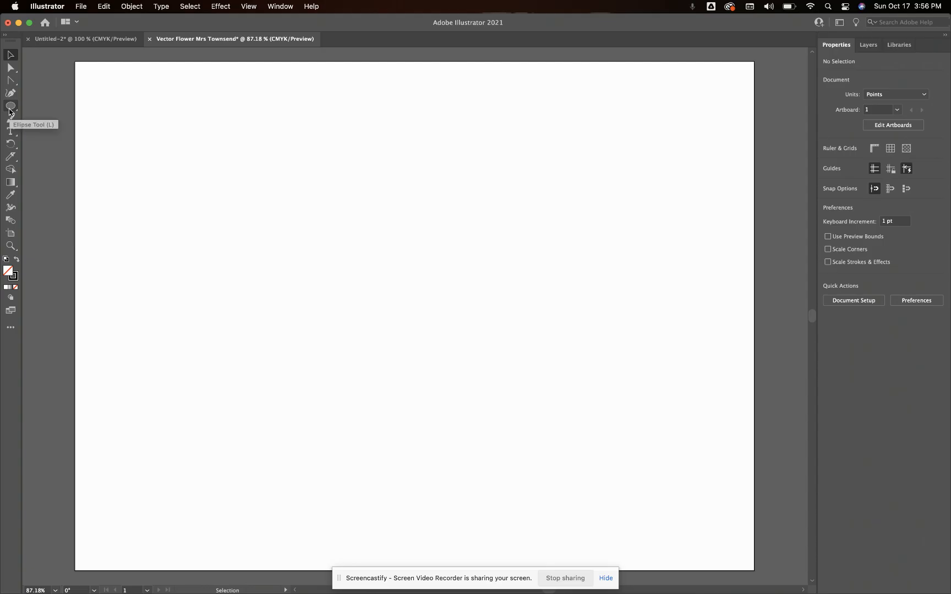
Create an 86 by 86 pt circle with the Ellipse tool and center it horizontally and vertically on the artboard
left_click_drag(9, 112, 30, 121)
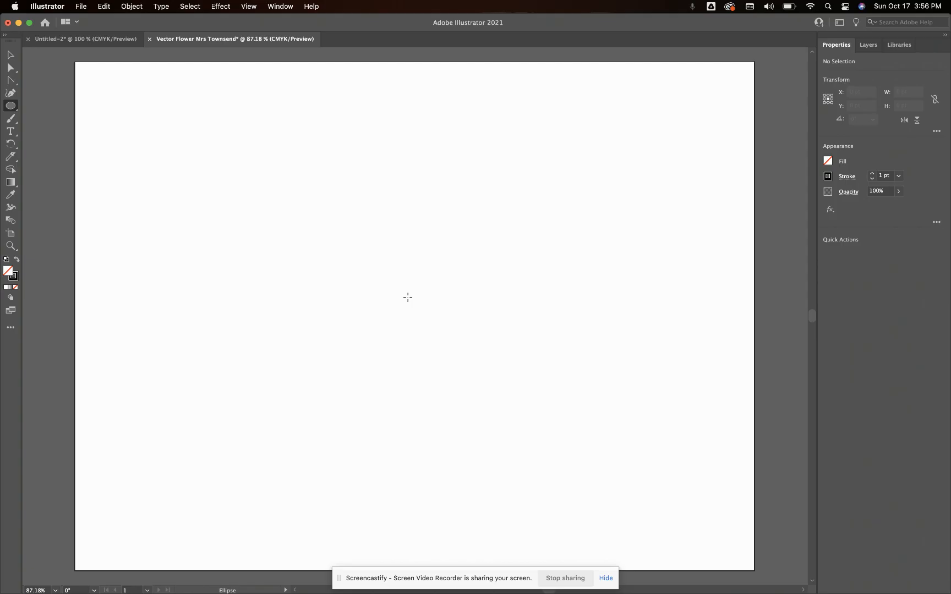
left_click(407, 297)
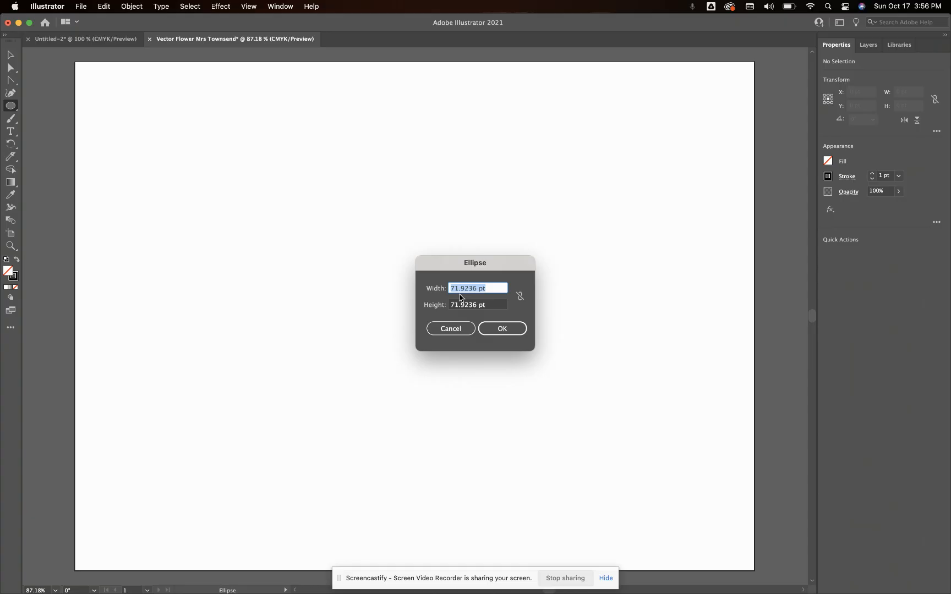
type("86")
left_click(467, 306)
double_click(466, 305)
type("86")
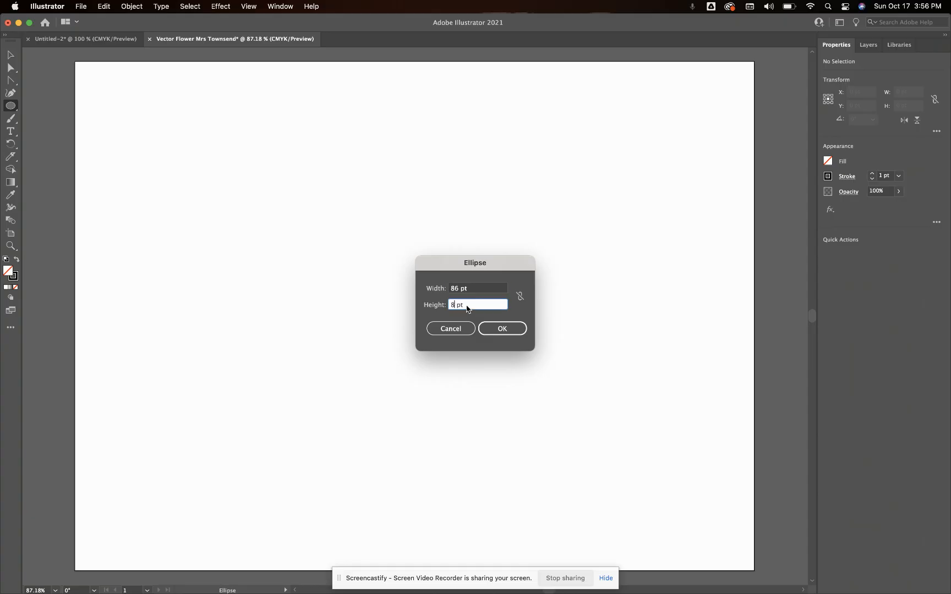
left_click(496, 330)
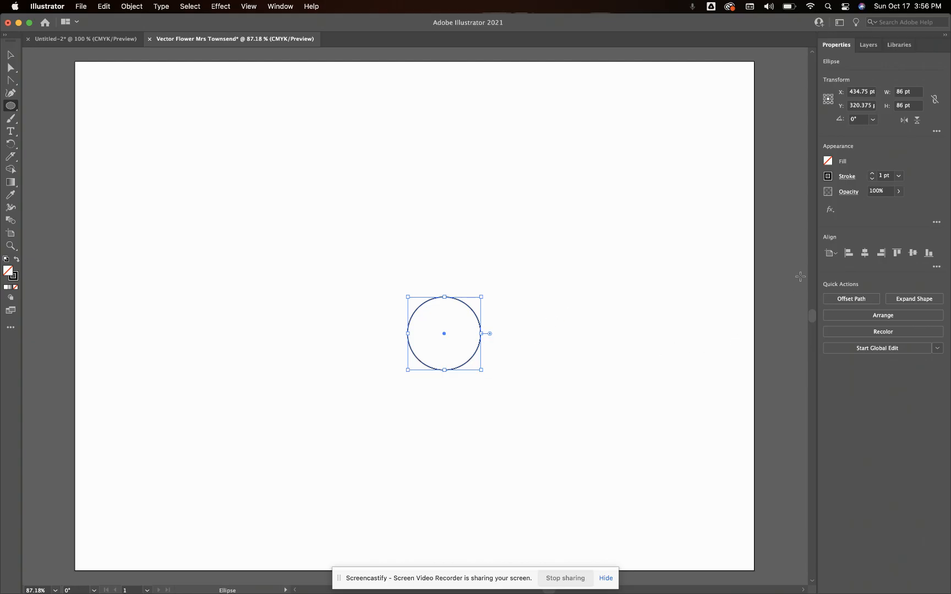
left_click(865, 254)
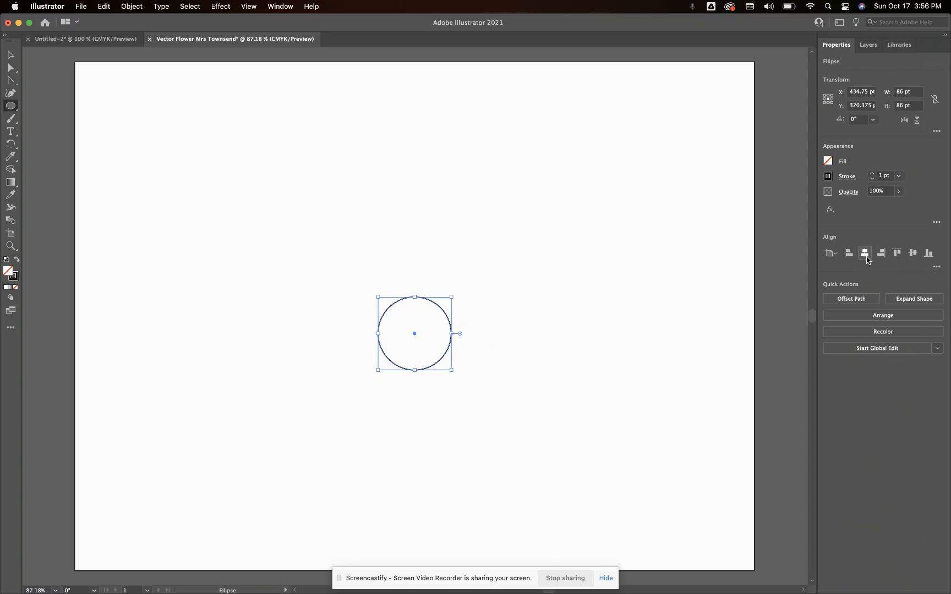
left_click(913, 253)
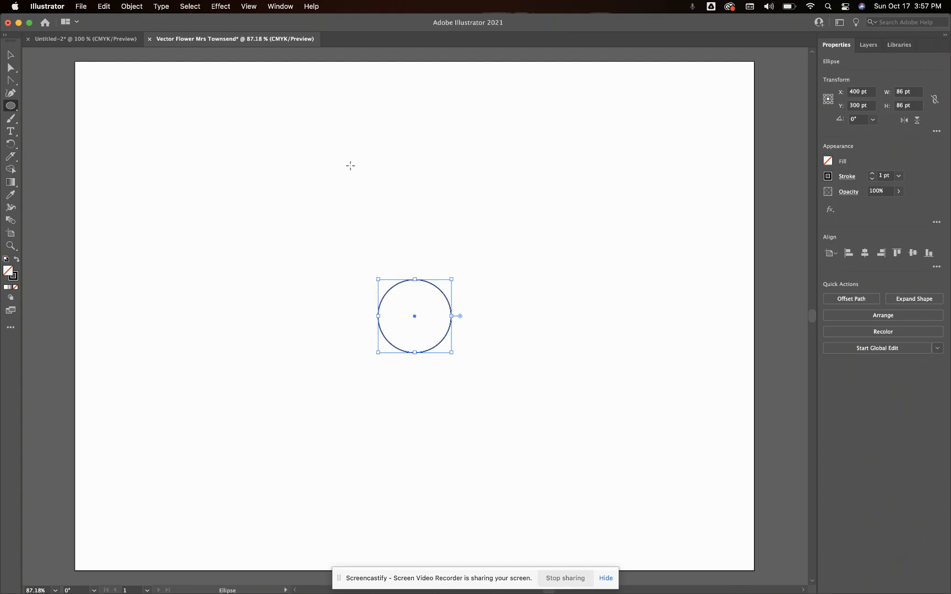
Create a 10-point star with radius 1 of 133 pt and radius 2 of 63 pt, centered on the artboard around the circle
left_click(10, 107)
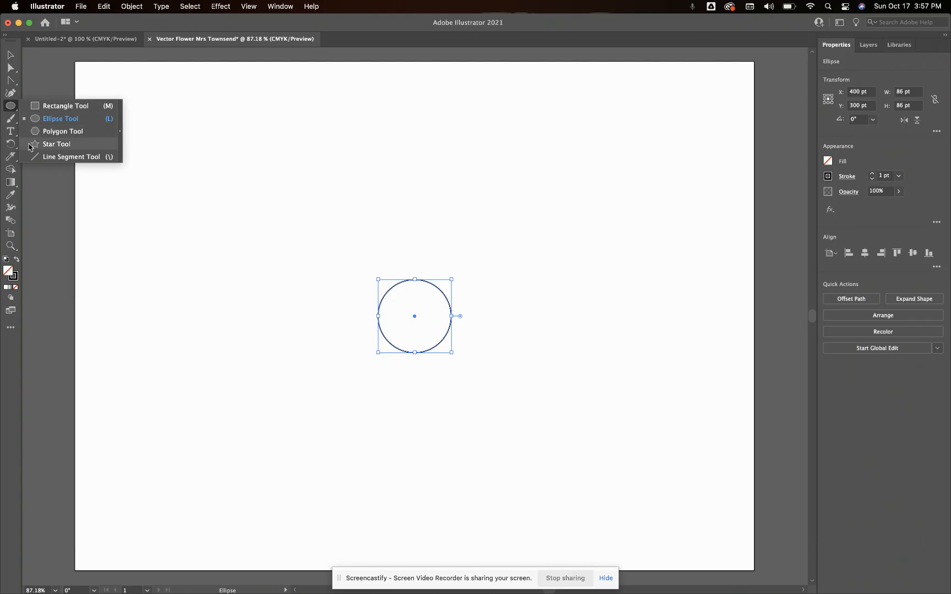
left_click(55, 144)
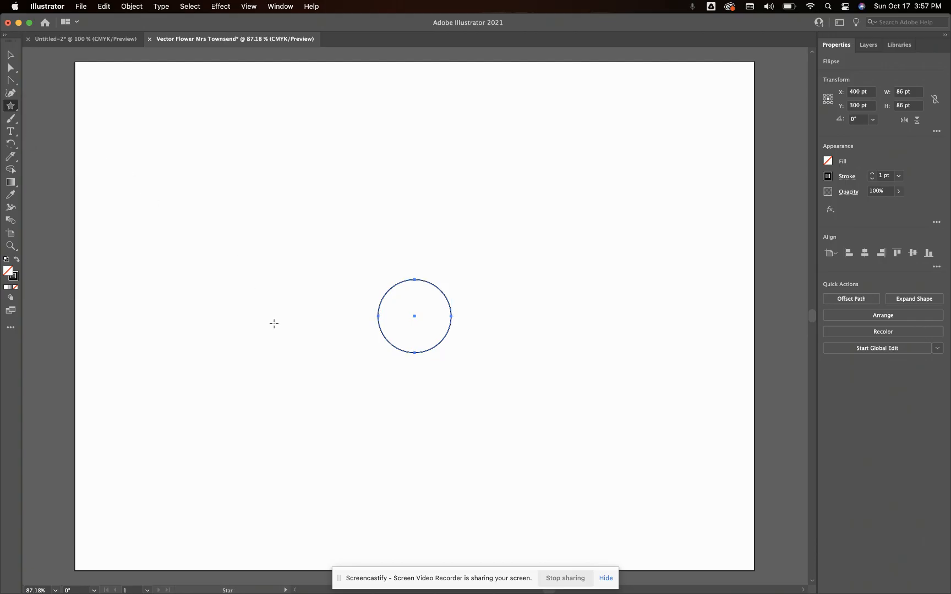
left_click(342, 316)
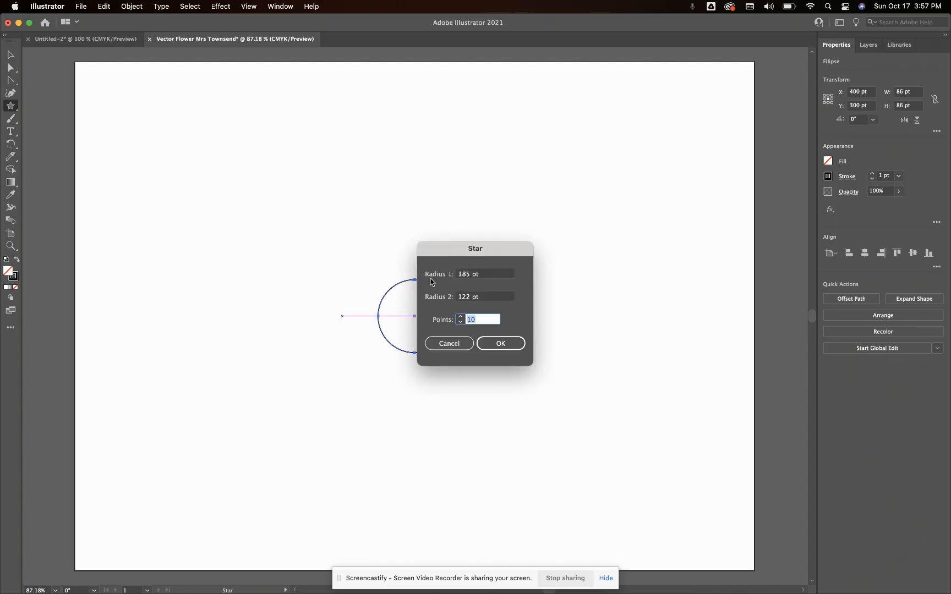
double_click(464, 275)
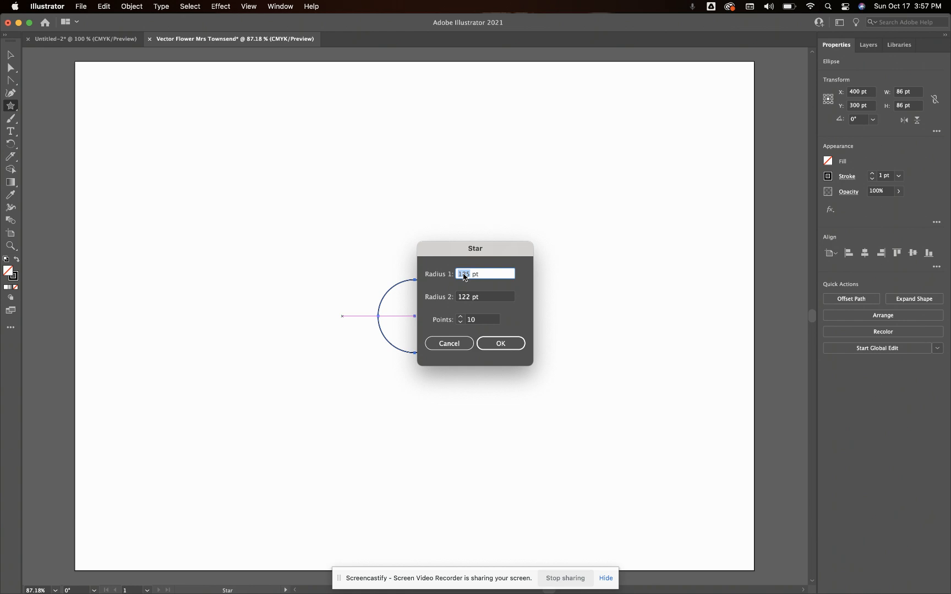
type("133")
left_click(465, 298)
double_click(465, 298)
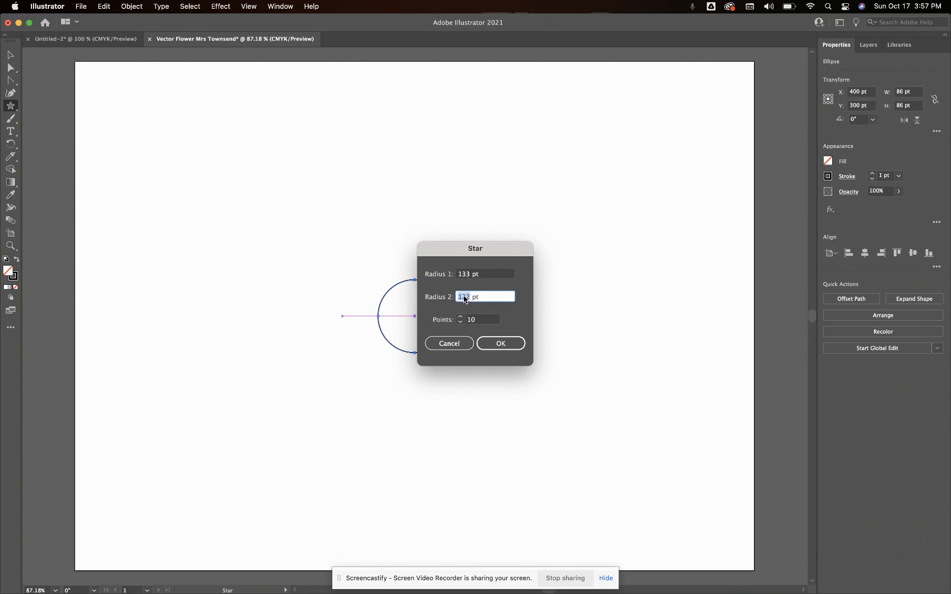
type("67")
double_click(477, 320)
type("1")
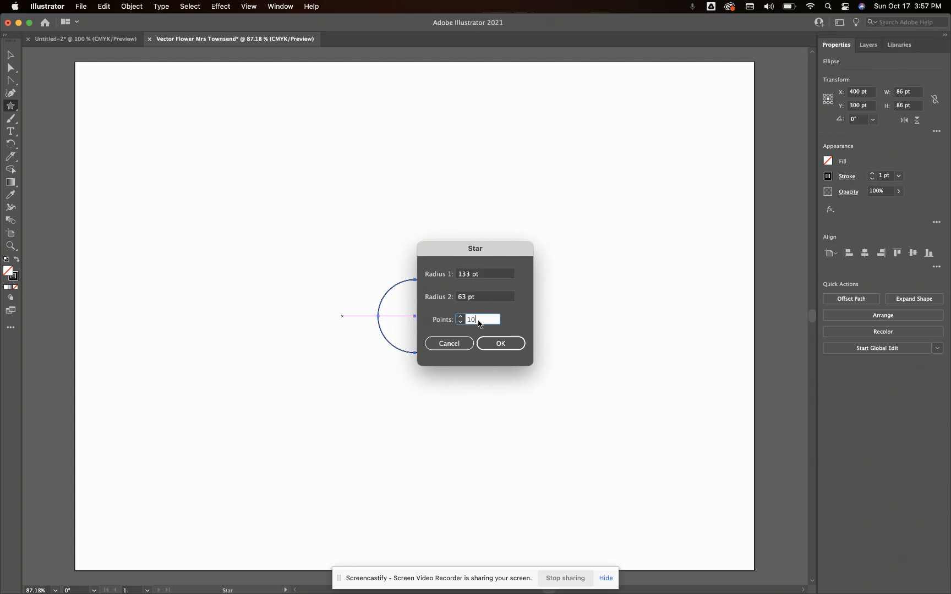
type("0")
left_click(498, 345)
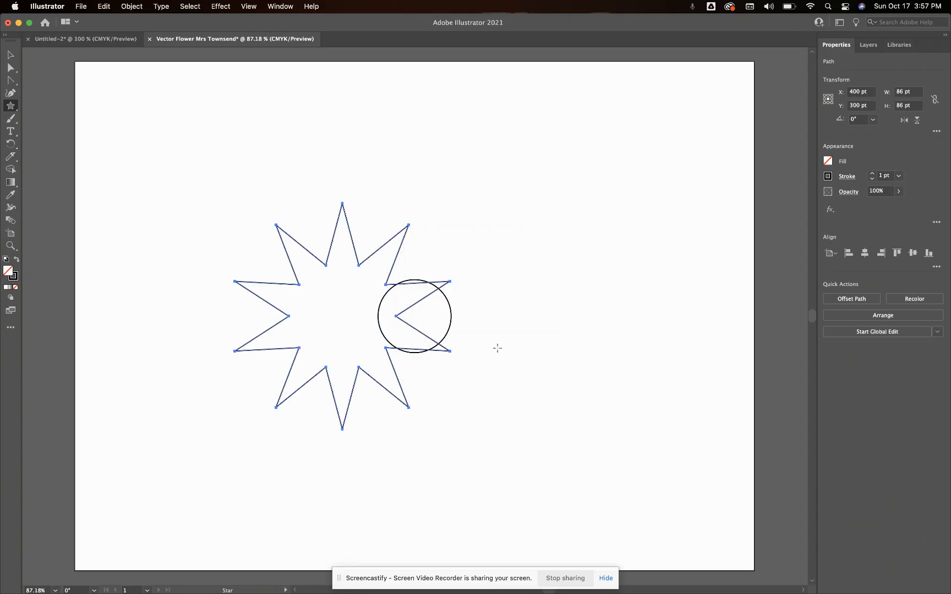
left_click(866, 258)
left_click(913, 255)
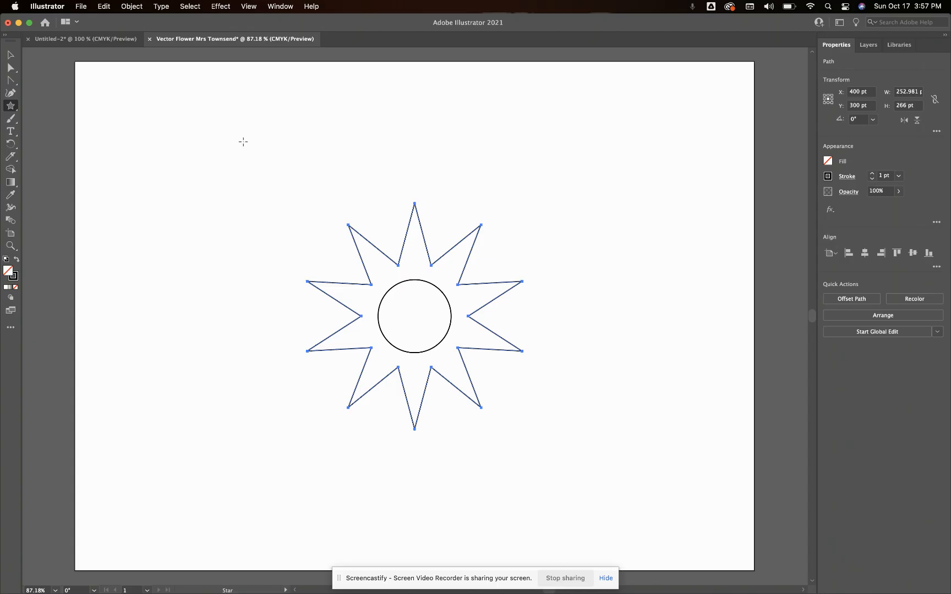
Add a larger 10-point star with radius 1 of 185 pt and radius 2 of 122 pt, and center it on the artboard
left_click(274, 319)
double_click(461, 276)
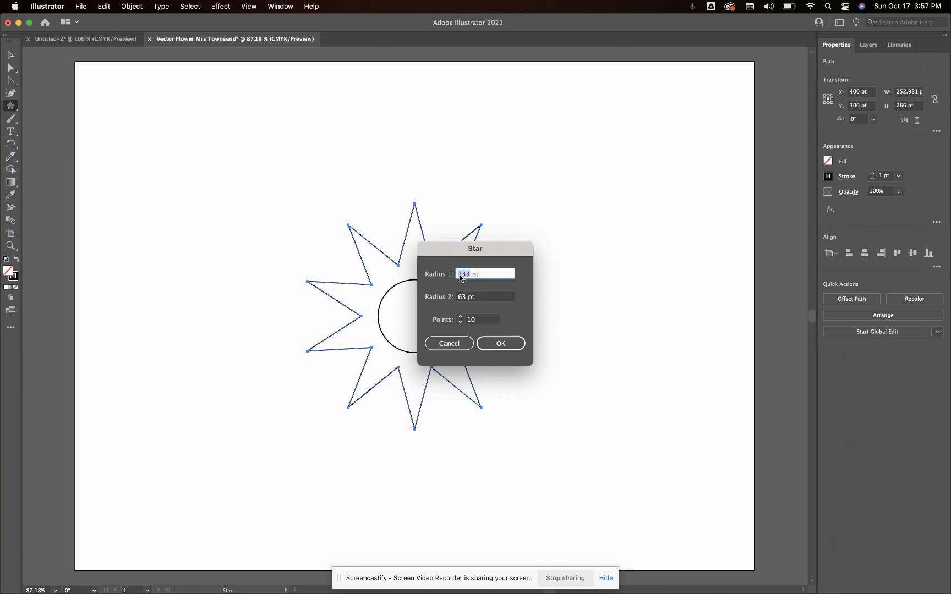
type("185")
left_click(461, 298)
double_click(461, 299)
type("122")
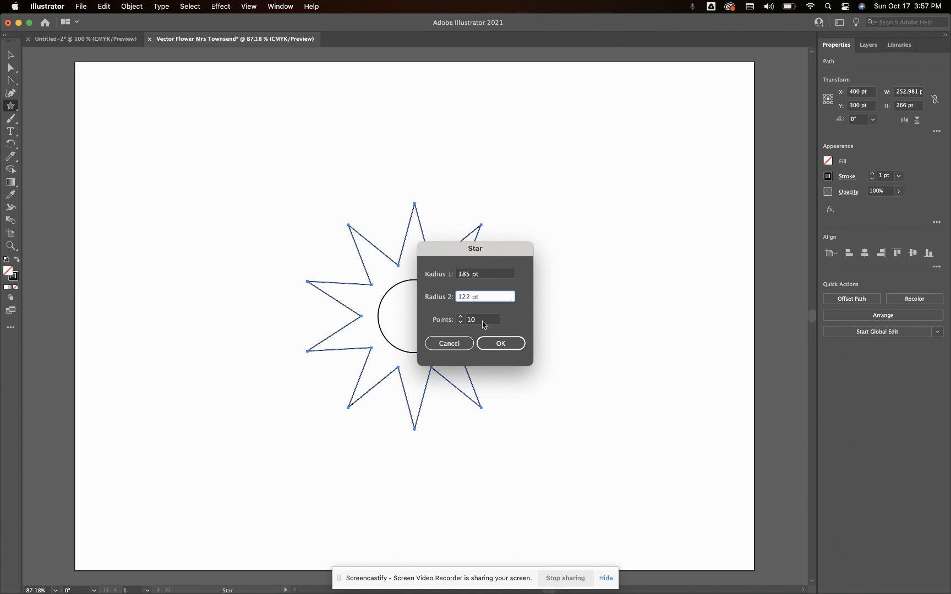
left_click(500, 347)
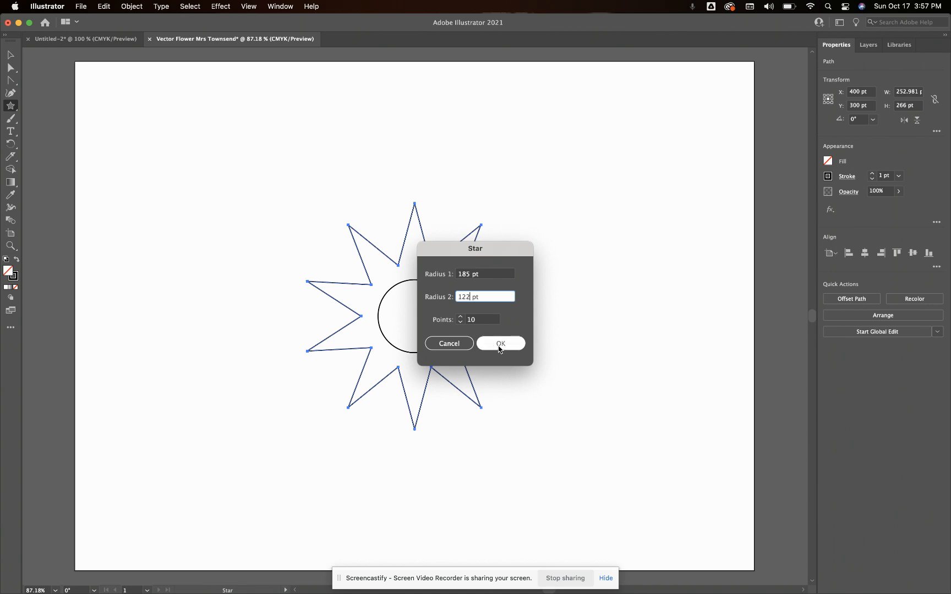
left_click(500, 347)
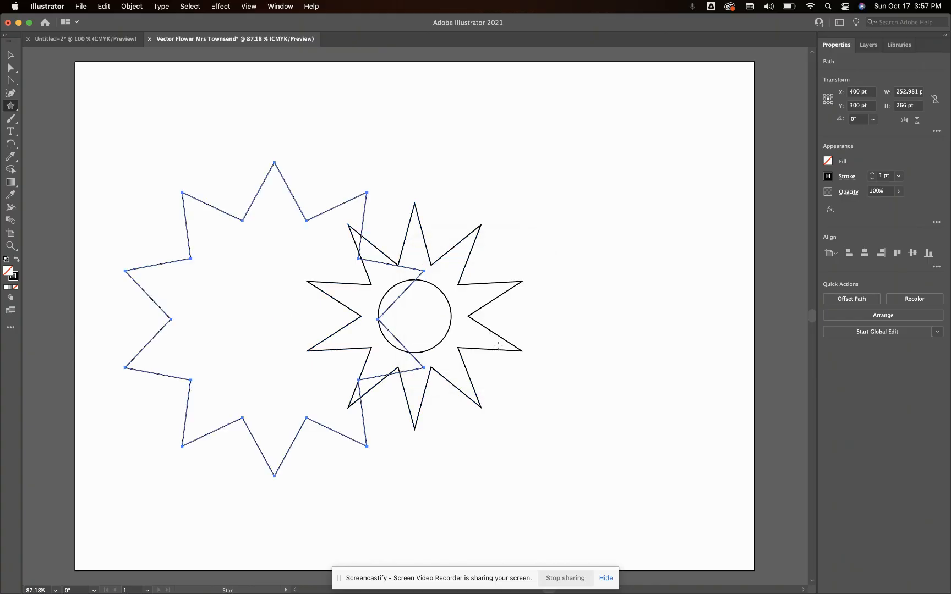
left_click(864, 253)
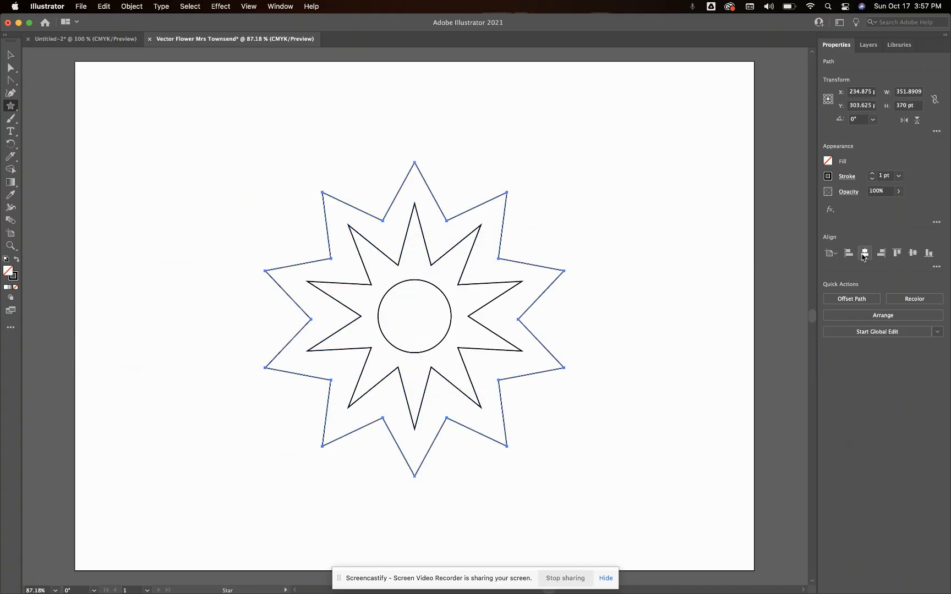
left_click(913, 253)
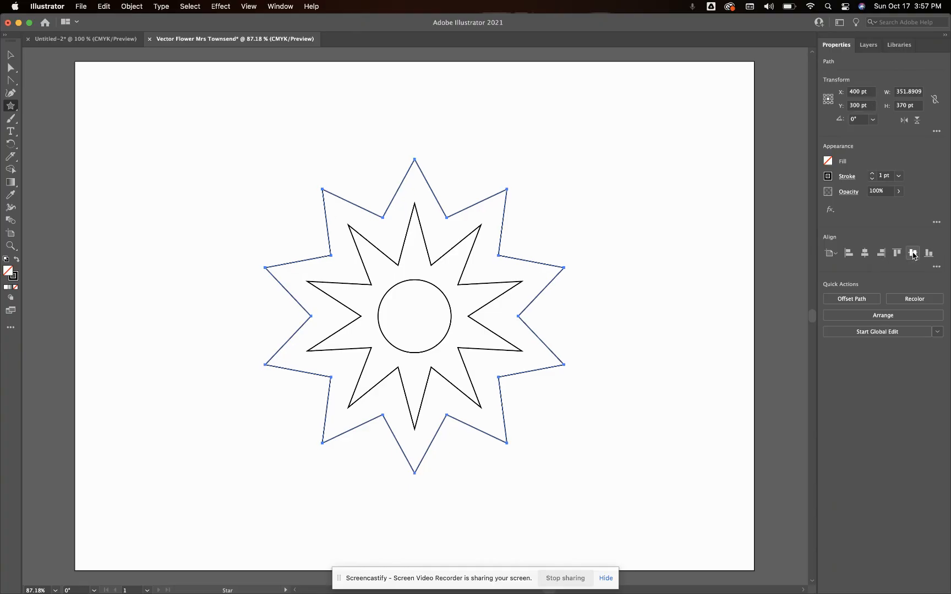
Select the ten outer tips of the larger star with Direct Selection and convert them to smooth anchor points, leaving nothing selected
left_click(9, 68)
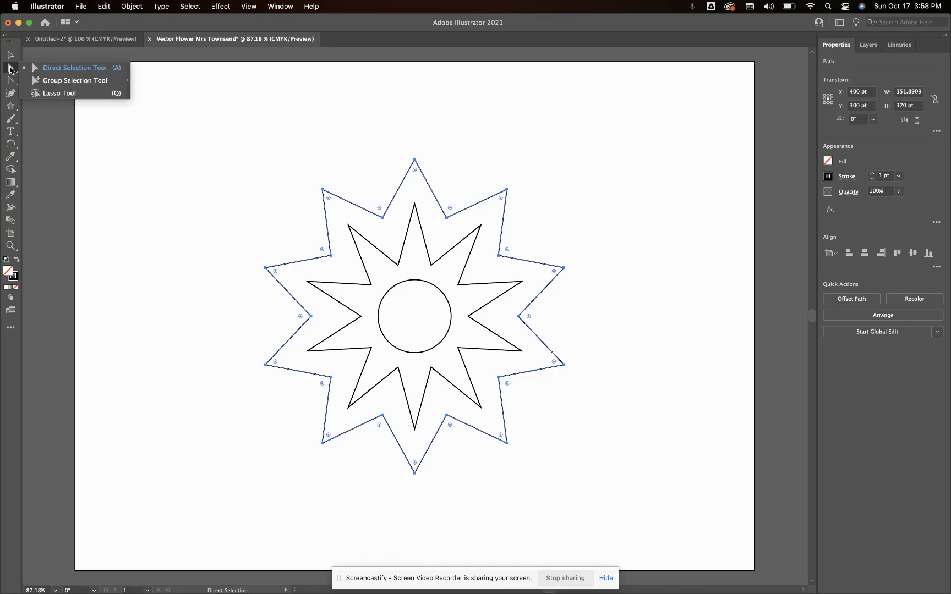
left_click(219, 96)
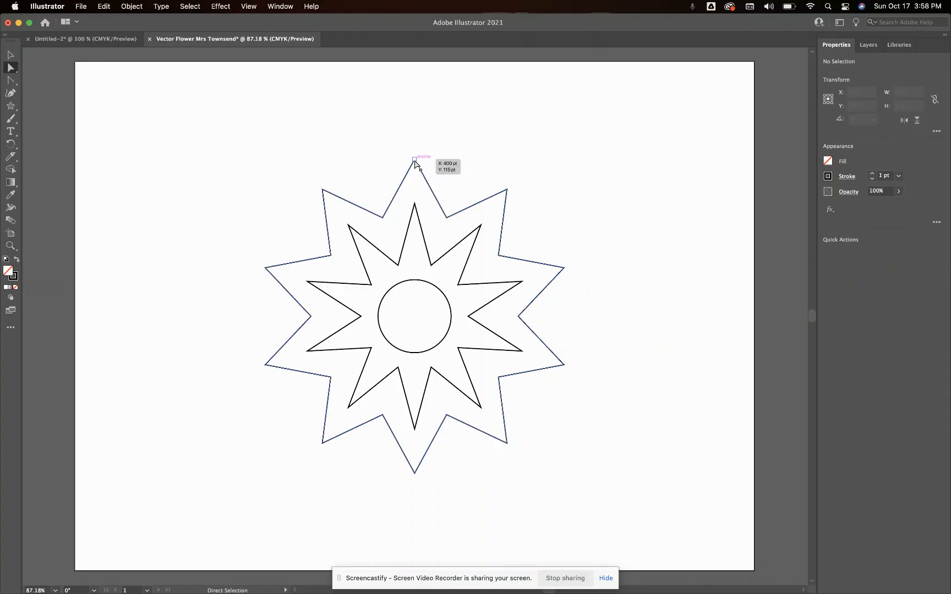
left_click(561, 274)
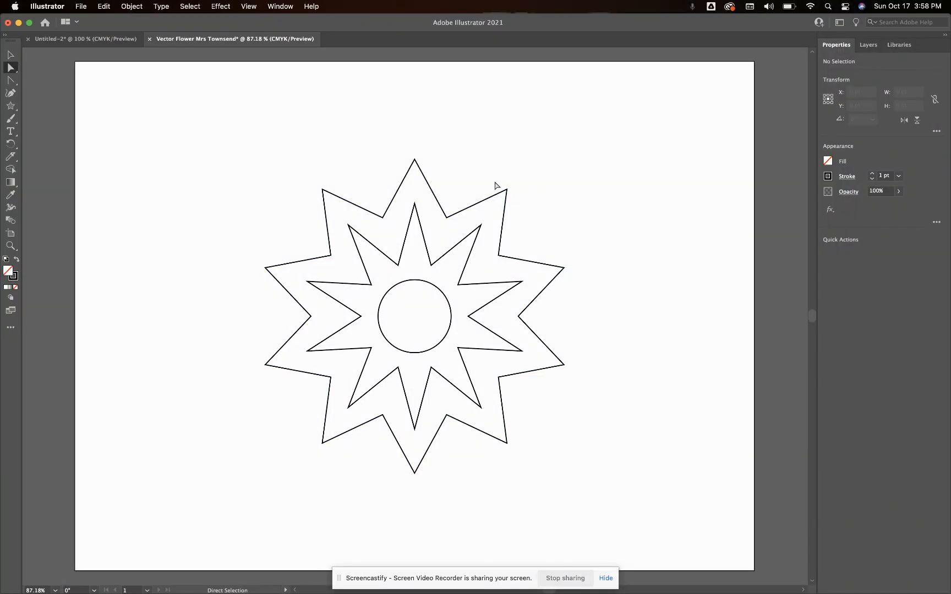
left_click(415, 161)
left_click(507, 190, "shift")
left_click(564, 268, "shift")
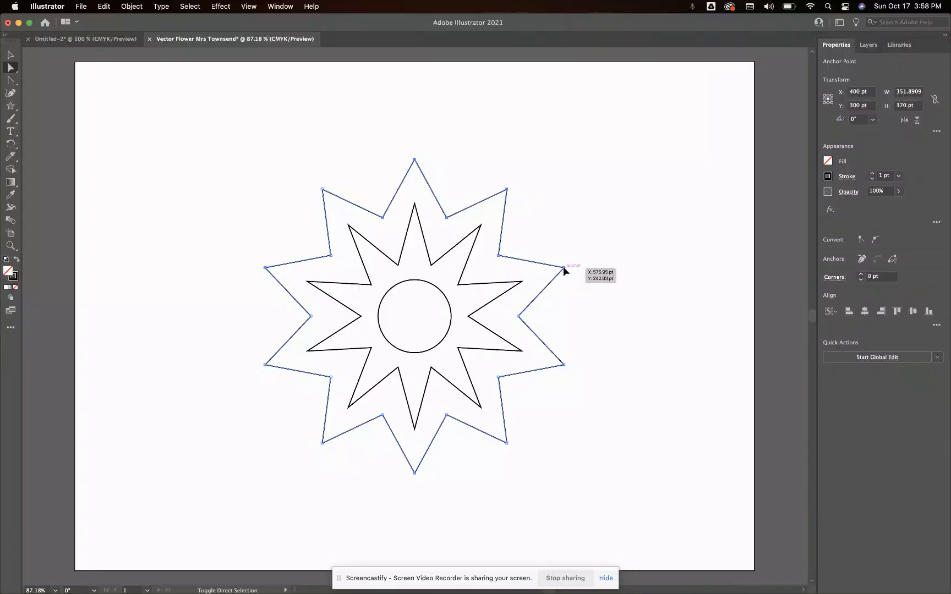
left_click(564, 364, "shift")
left_click(506, 442, "shift")
left_click(414, 472, "shift")
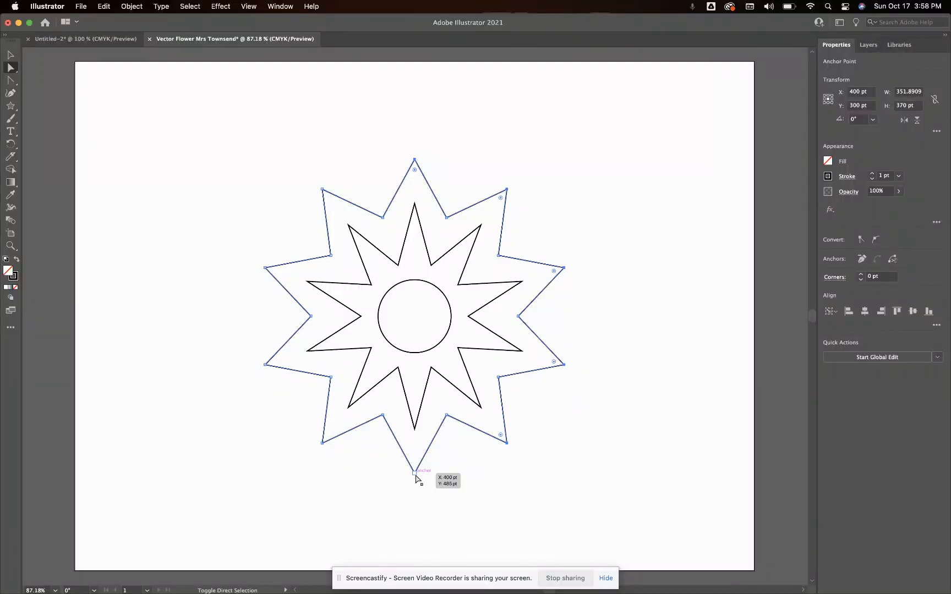
left_click(322, 442, "shift")
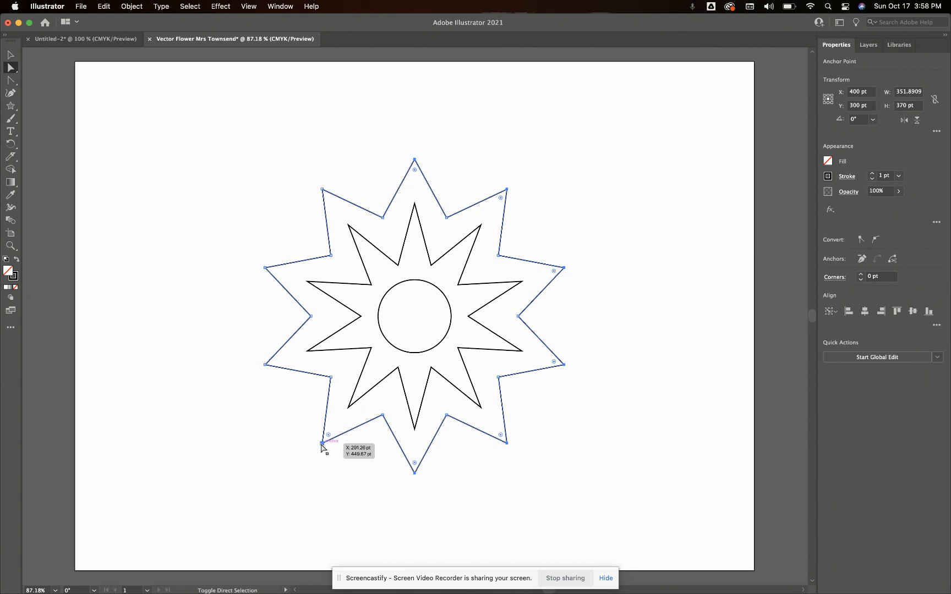
left_click(266, 364, "shift")
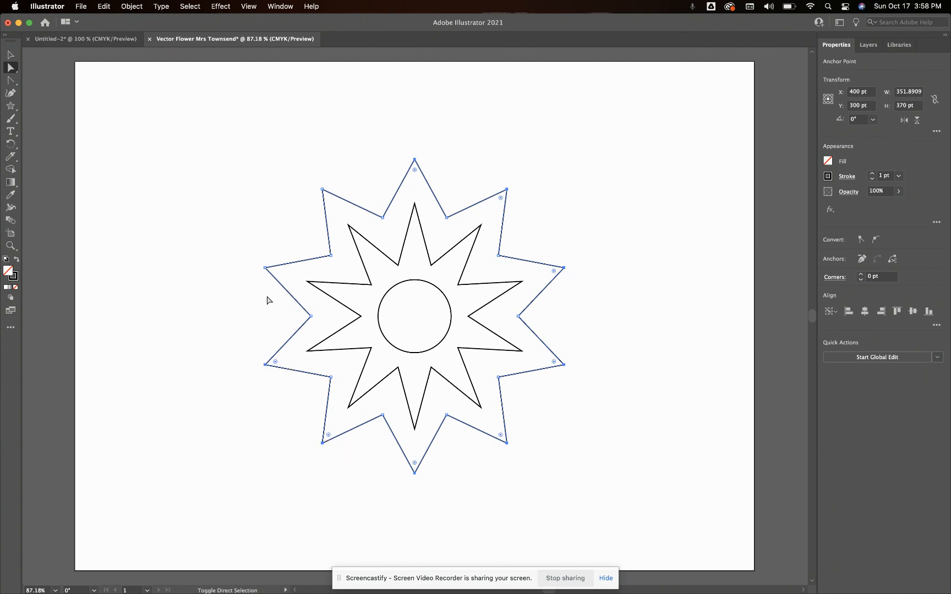
left_click(266, 268, "shift")
left_click(322, 189, "shift")
left_click(875, 241)
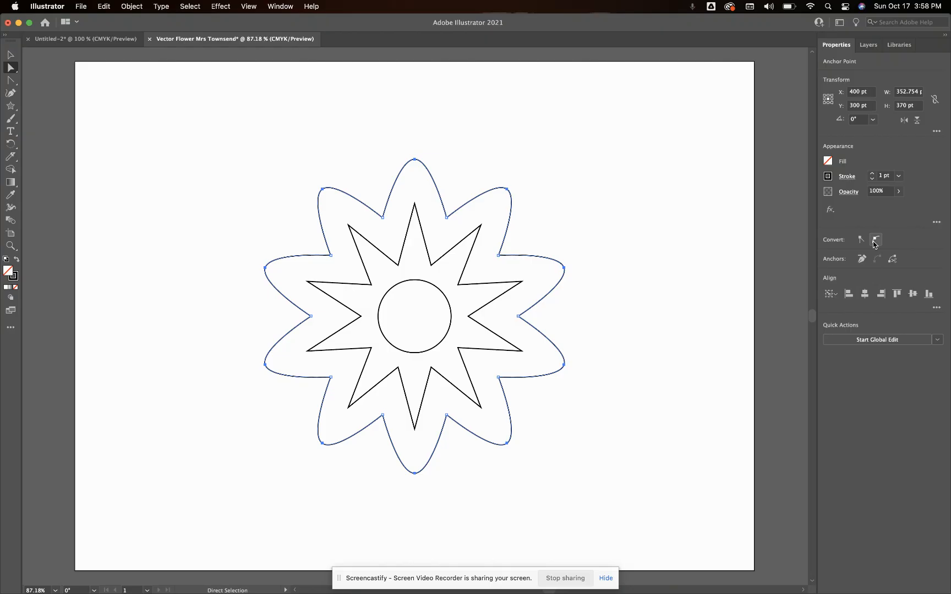
left_click(696, 195)
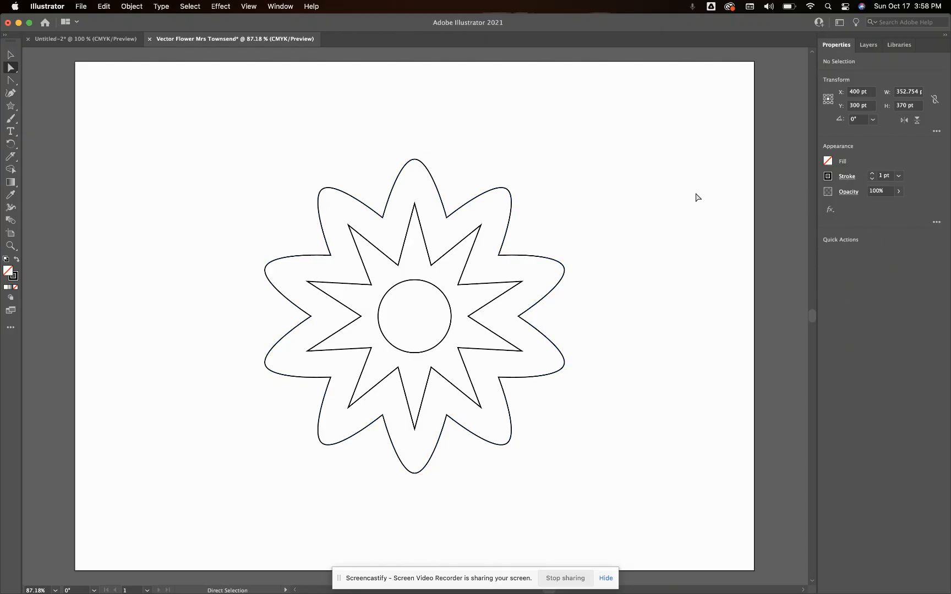
Select the ten outer tips of the inner star and convert them to smooth anchor points
left_click(414, 204)
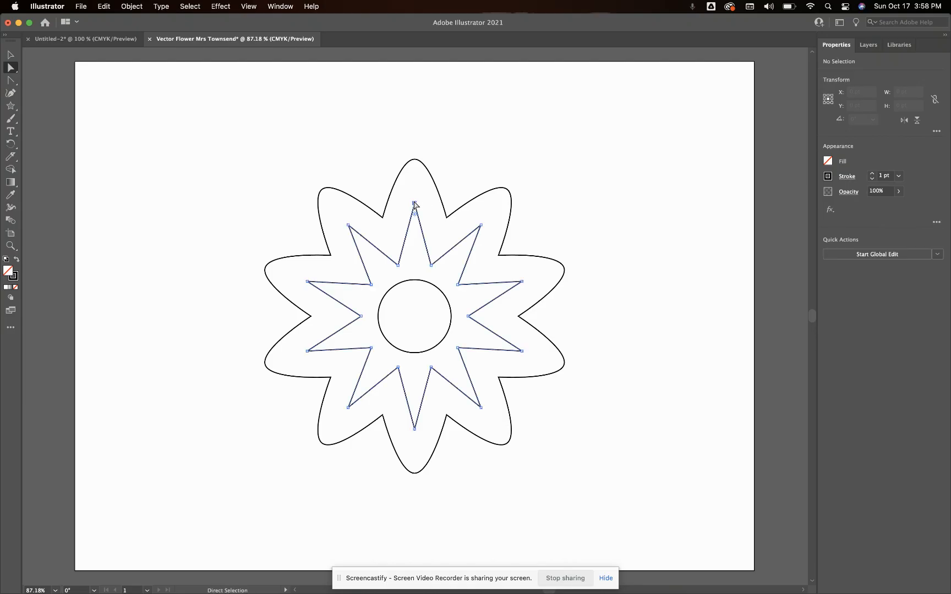
left_click(481, 225, "shift")
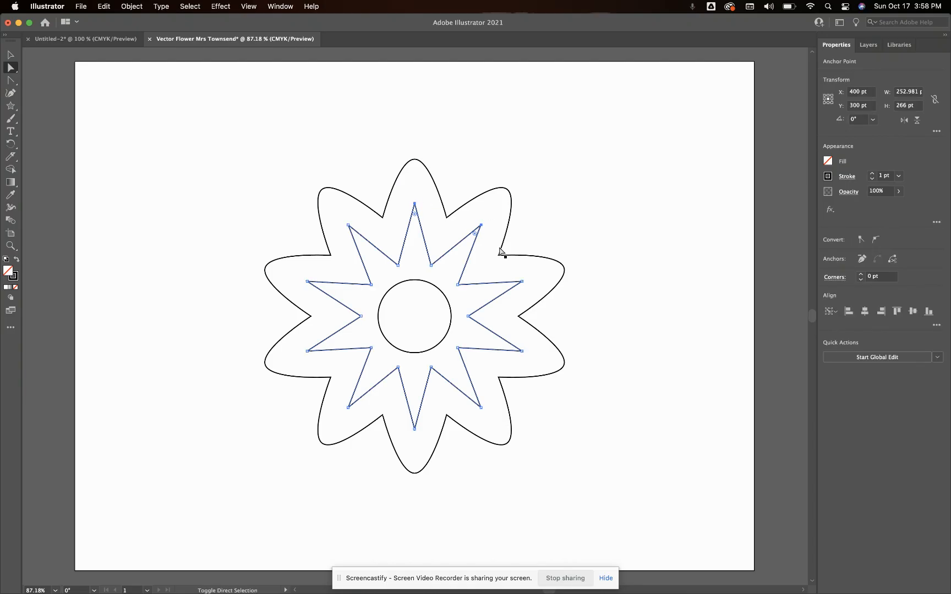
left_click(522, 282, "shift")
left_click(521, 350, "shift")
left_click(481, 408, "shift")
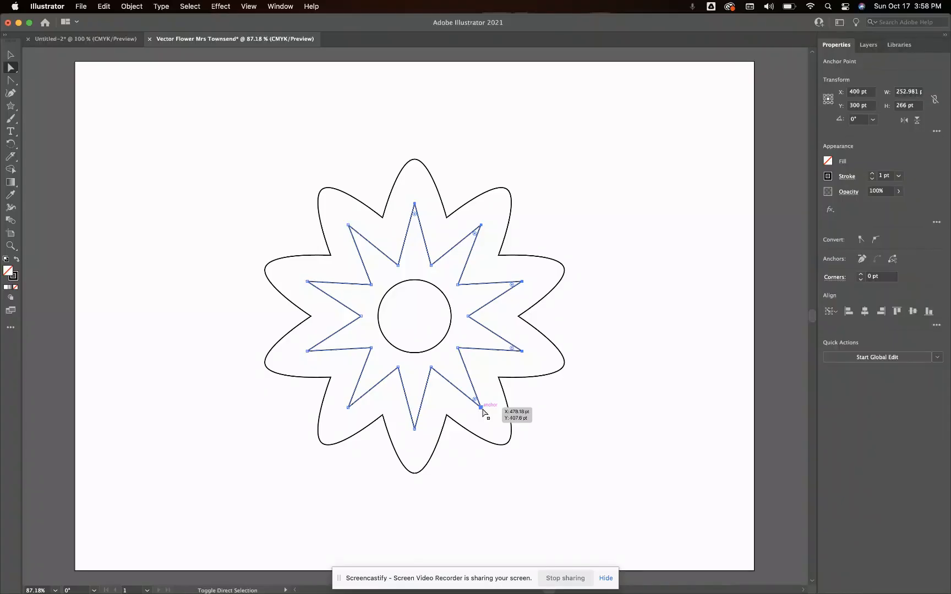
left_click(415, 428, "shift")
left_click(347, 407, "shift")
left_click(307, 350, "shift")
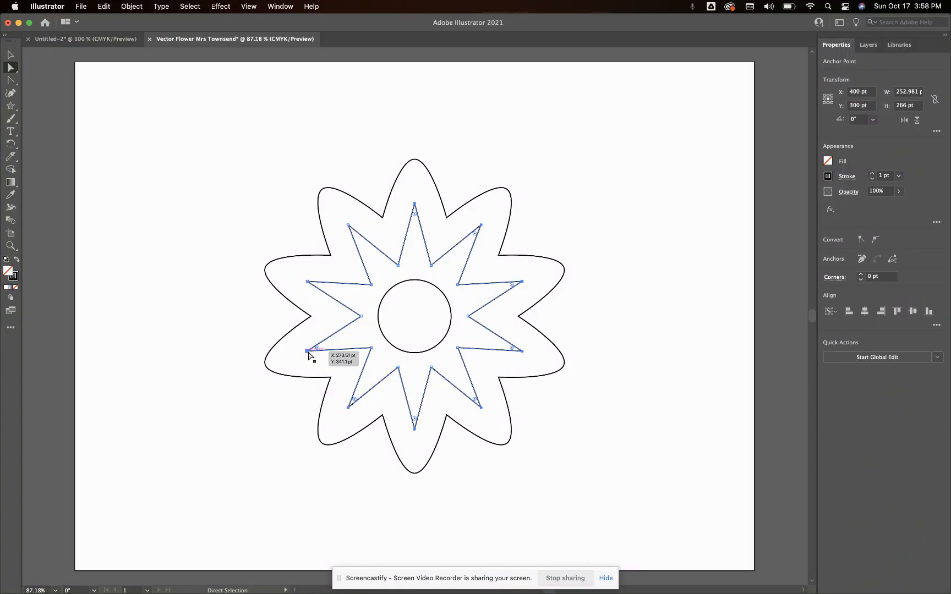
left_click(307, 281, "shift")
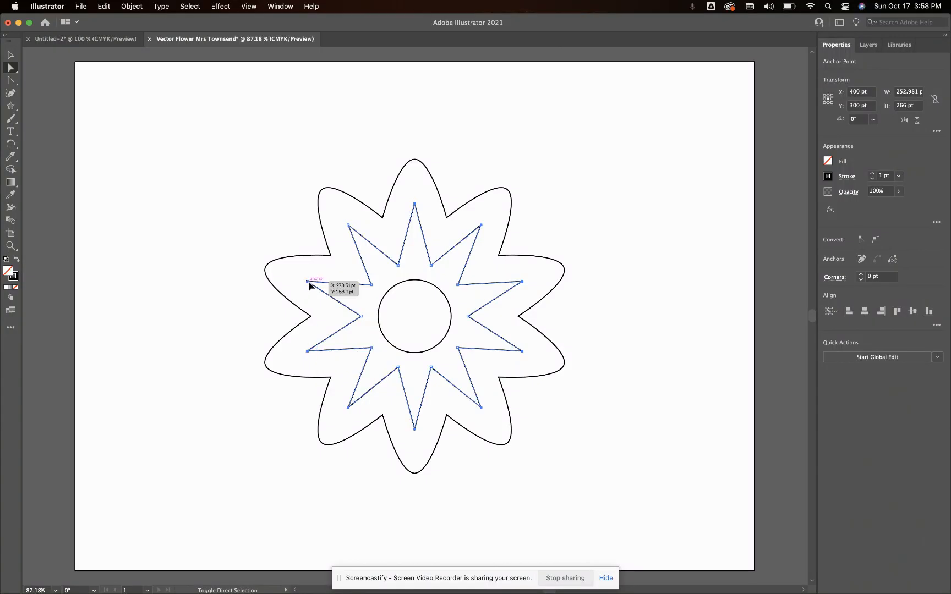
left_click(349, 225, "shift")
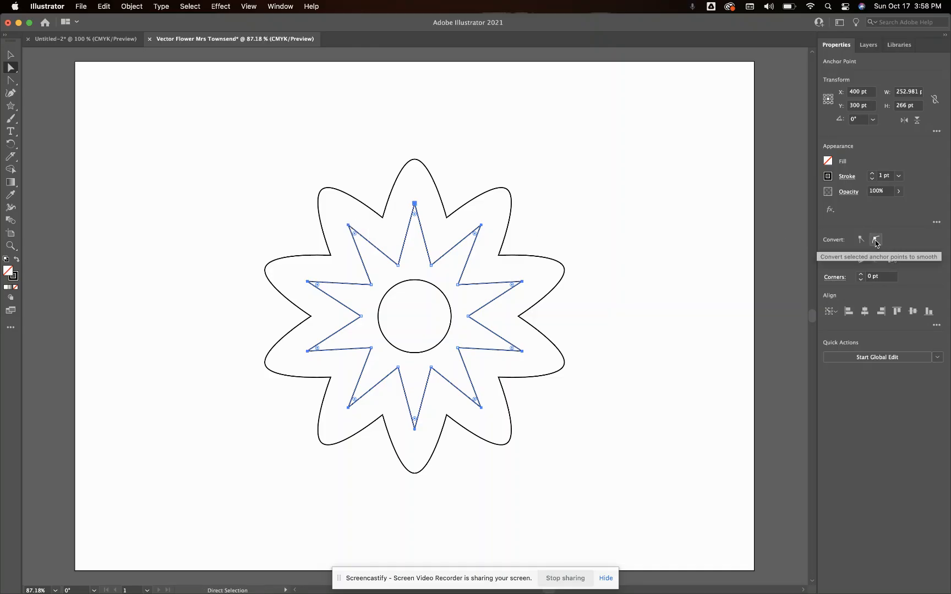
left_click(876, 240)
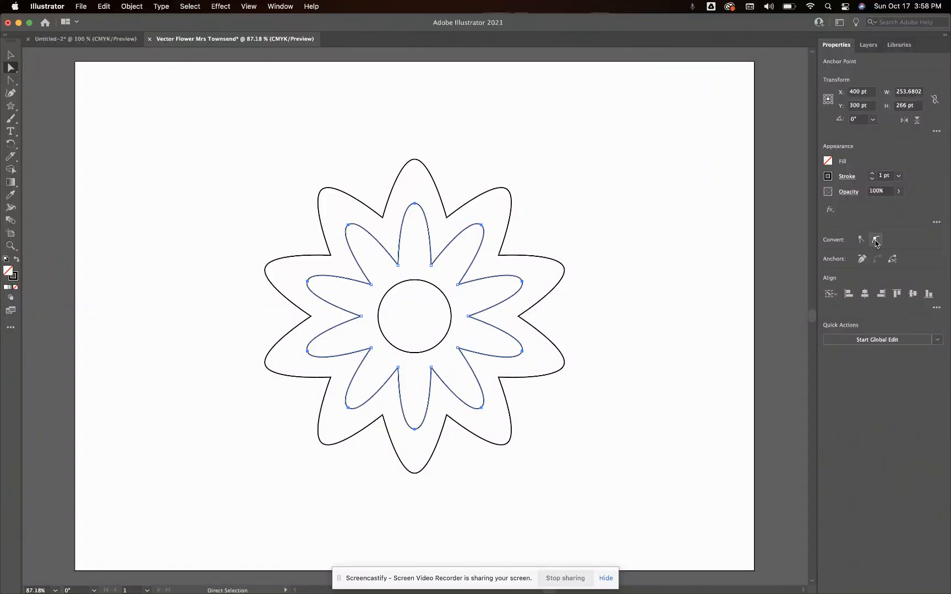
Use the Anchor Point tool to slightly round all ten inner corners between the outer flower's petals
left_click(9, 81)
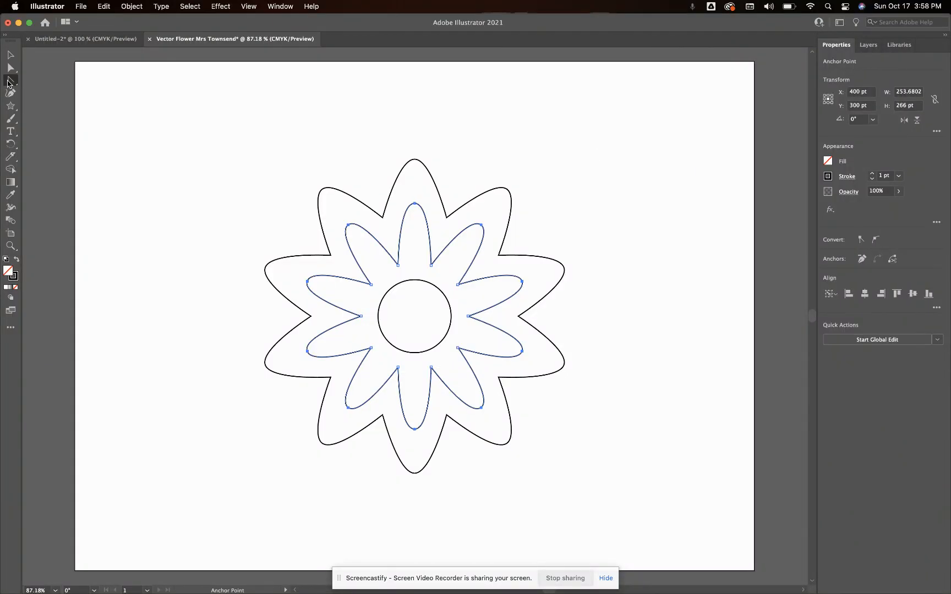
left_click(9, 82)
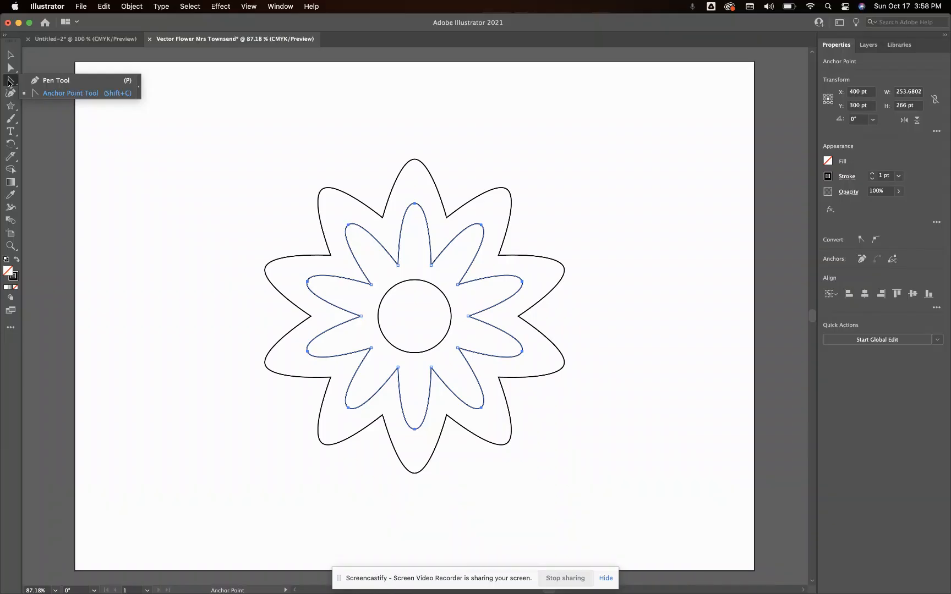
left_click(39, 92)
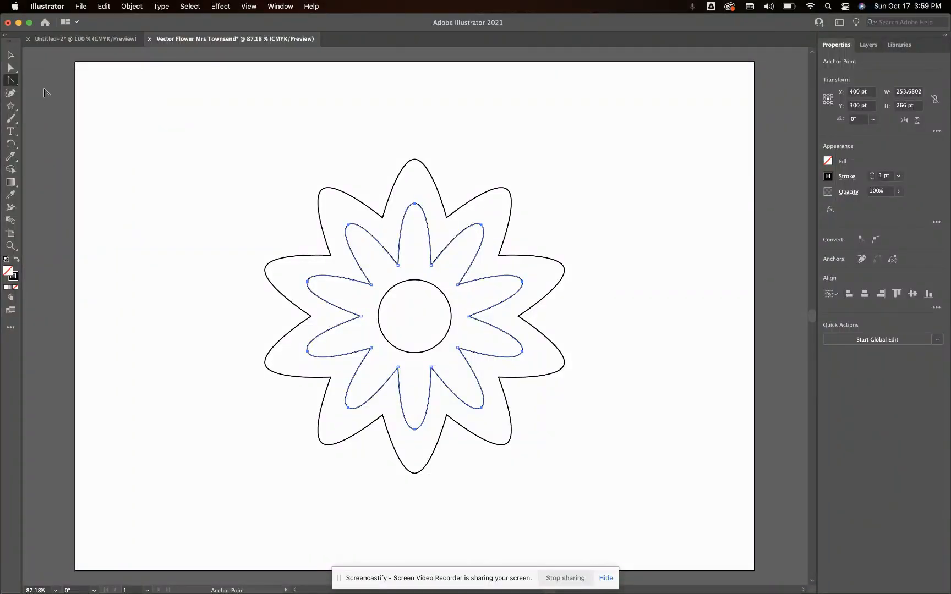
key("super+equal")
key("super+equal")
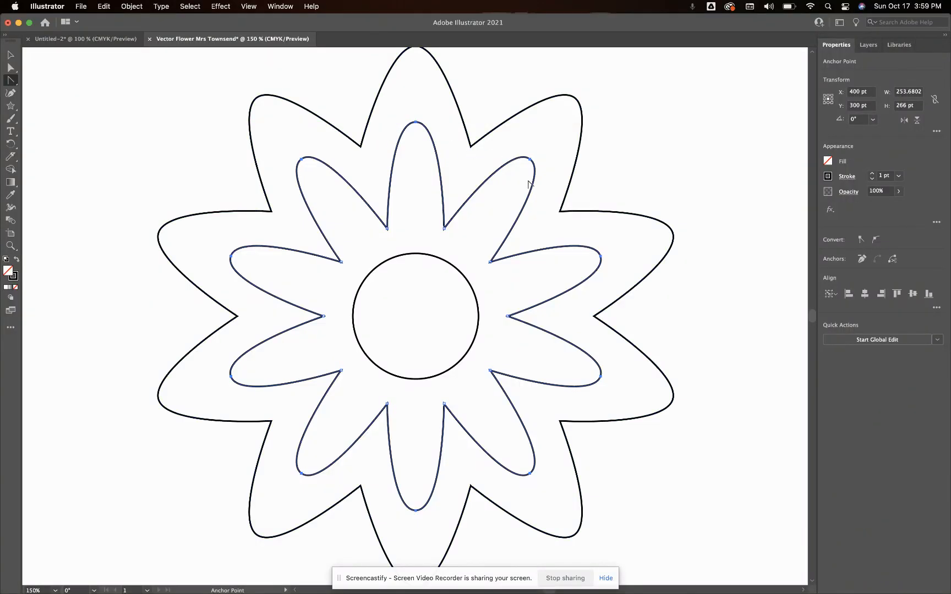
left_click(361, 147)
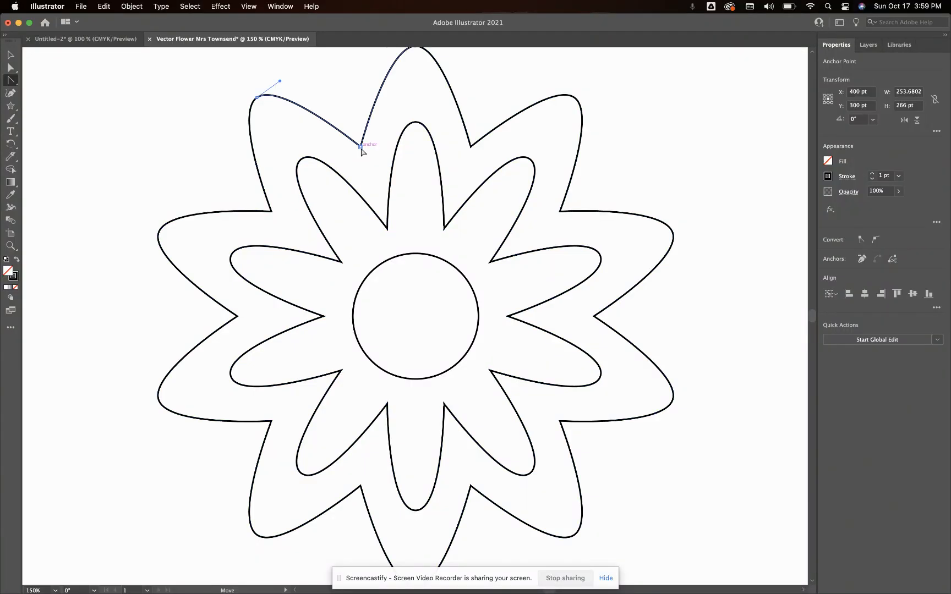
left_click_drag(361, 147, 371, 145)
left_click(471, 147)
left_click_drag(474, 148, 480, 150)
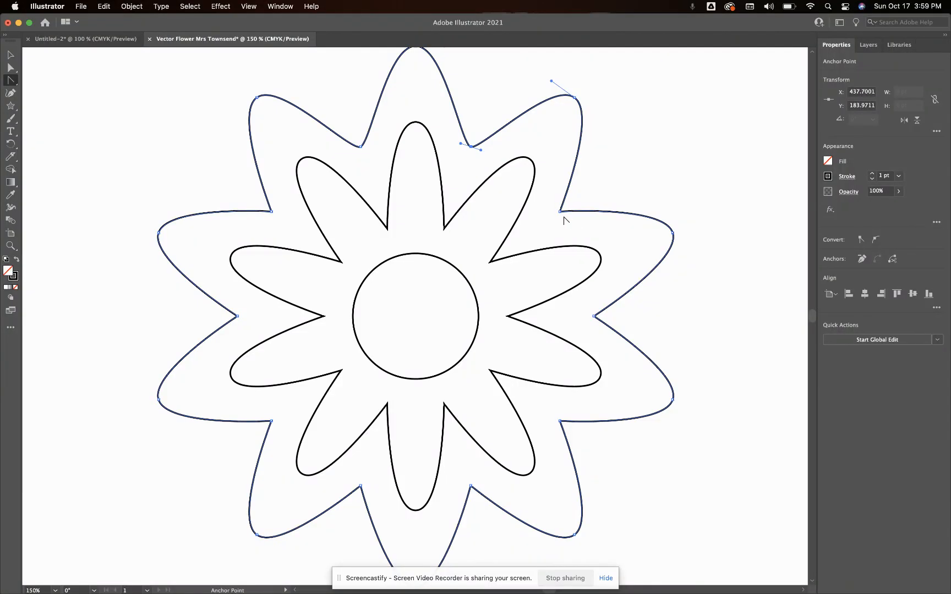
left_click_drag(560, 211, 565, 219)
left_click(593, 317)
left_click_drag(594, 318, 592, 325)
left_click_drag(560, 421, 554, 431)
left_click(471, 486)
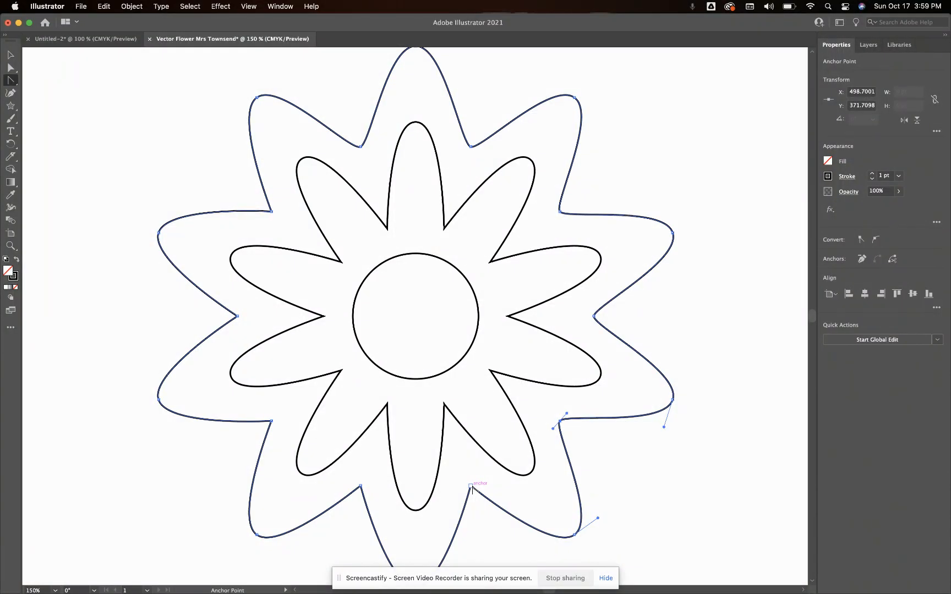
left_click_drag(472, 488, 460, 492)
left_click(361, 486)
left_click_drag(360, 486, 350, 484)
left_click(271, 422)
left_click_drag(272, 423, 266, 411)
left_click_drag(237, 316, 238, 308)
left_click_drag(271, 211, 279, 203)
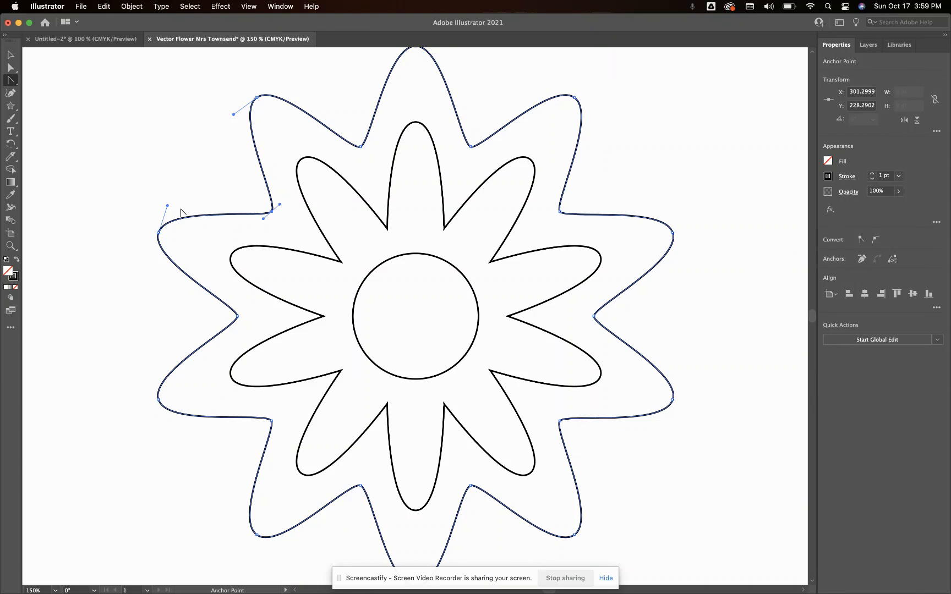
Select the circle and both petal shapes together, set their stroke weight to 0.3 pt, and deselect them
left_click(10, 54)
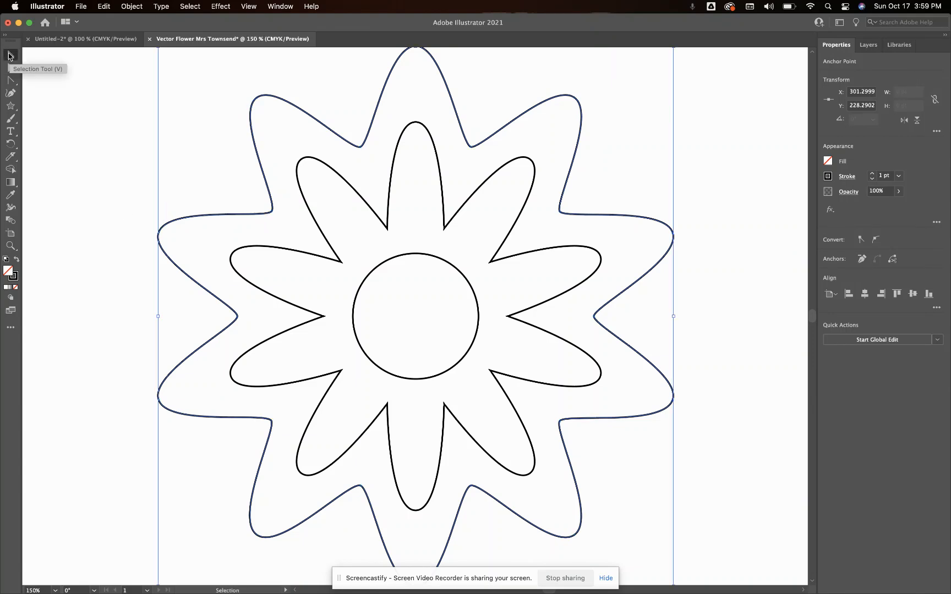
left_click(83, 155)
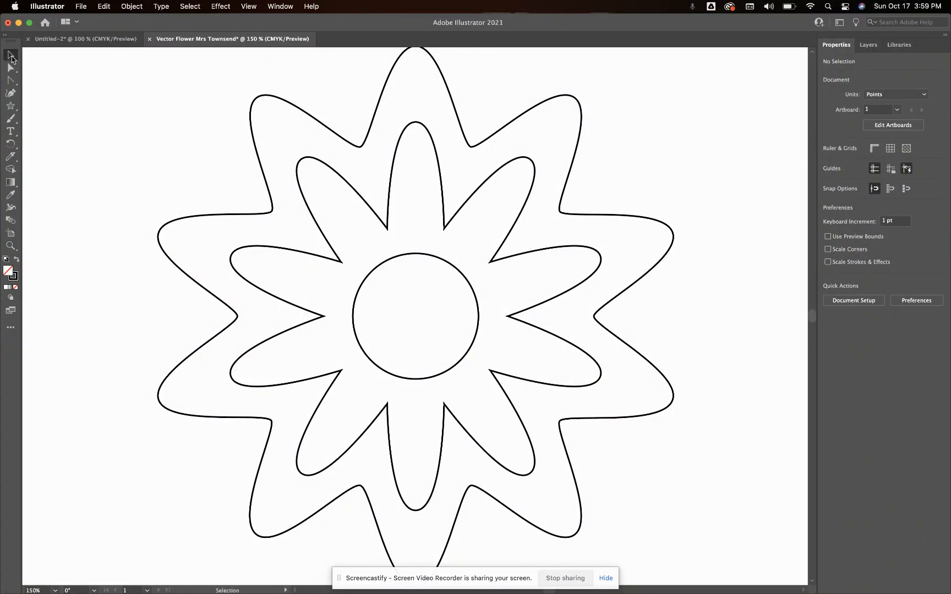
left_click_drag(159, 104, 421, 460)
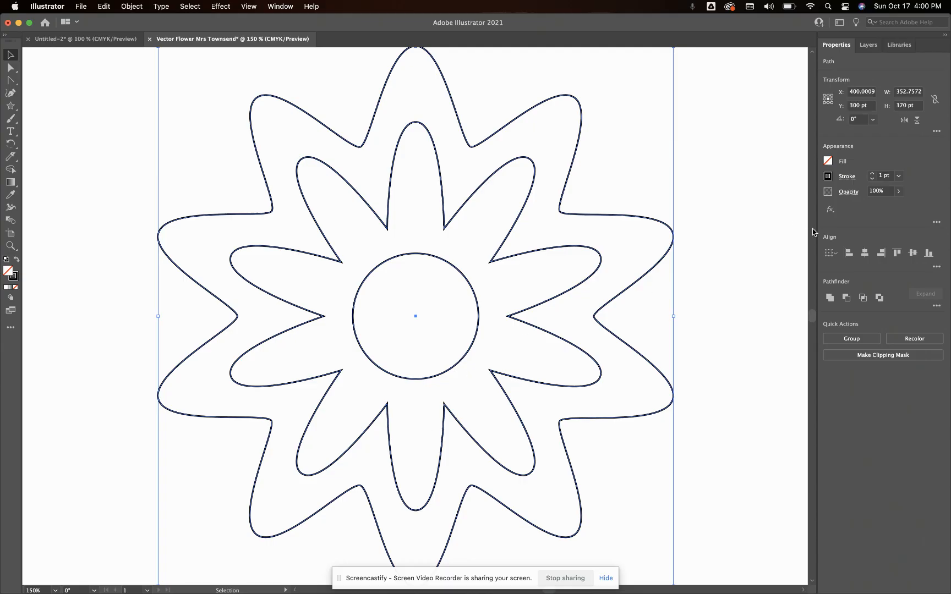
left_click(882, 176)
type("0.3")
key("Return")
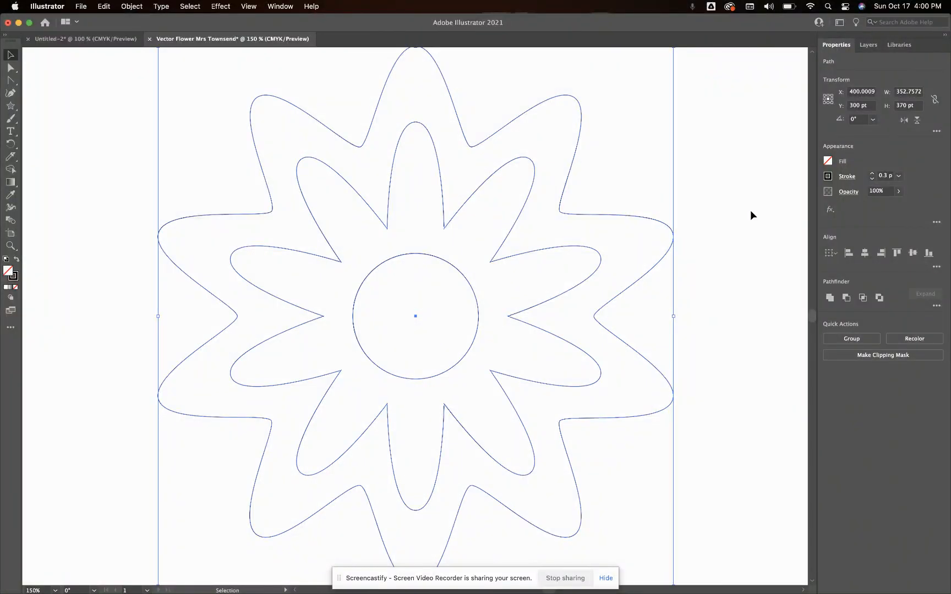
left_click(750, 210)
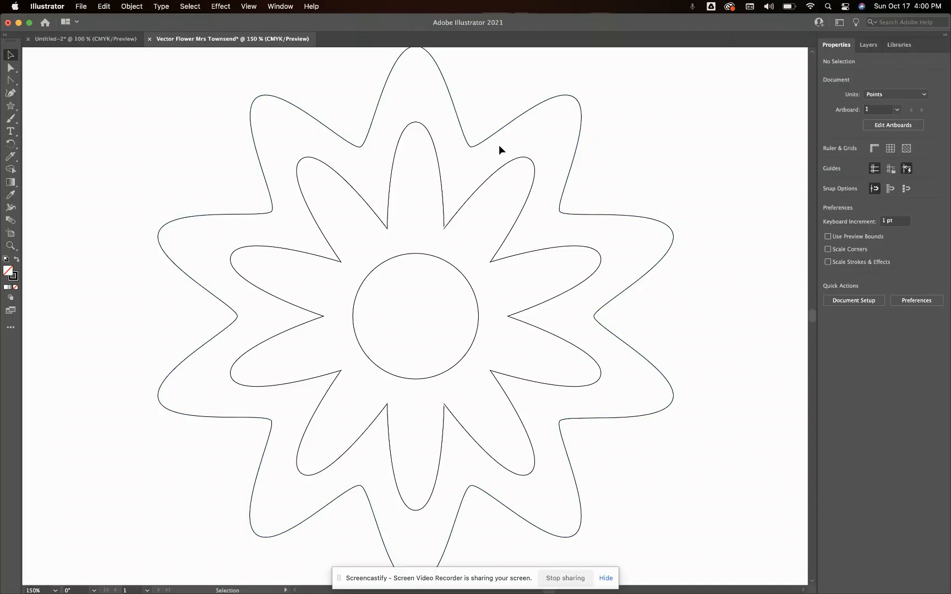
Select the outer petal shape and open the Gradient tool's settings, placing them beside the flower
key("super+minus")
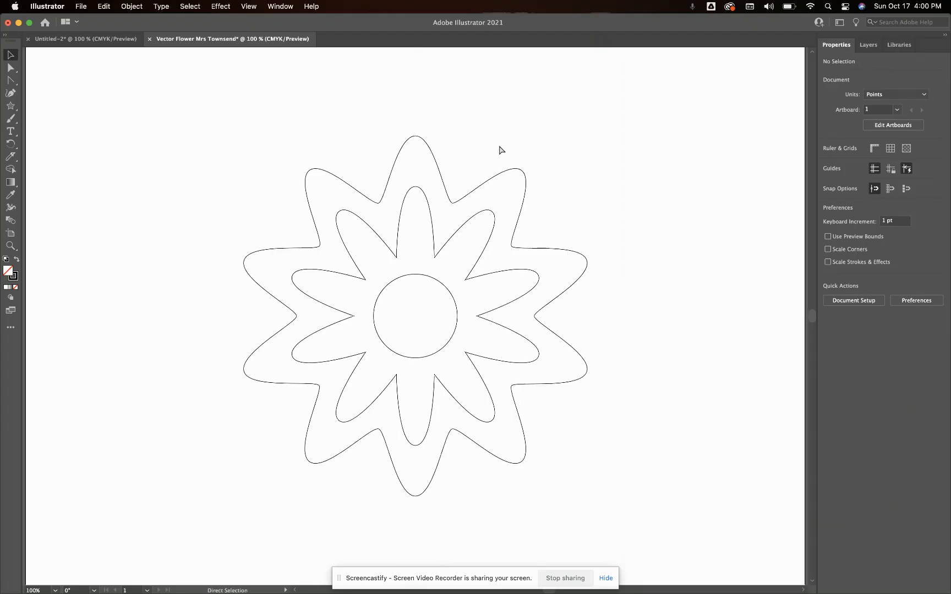
left_click(404, 144)
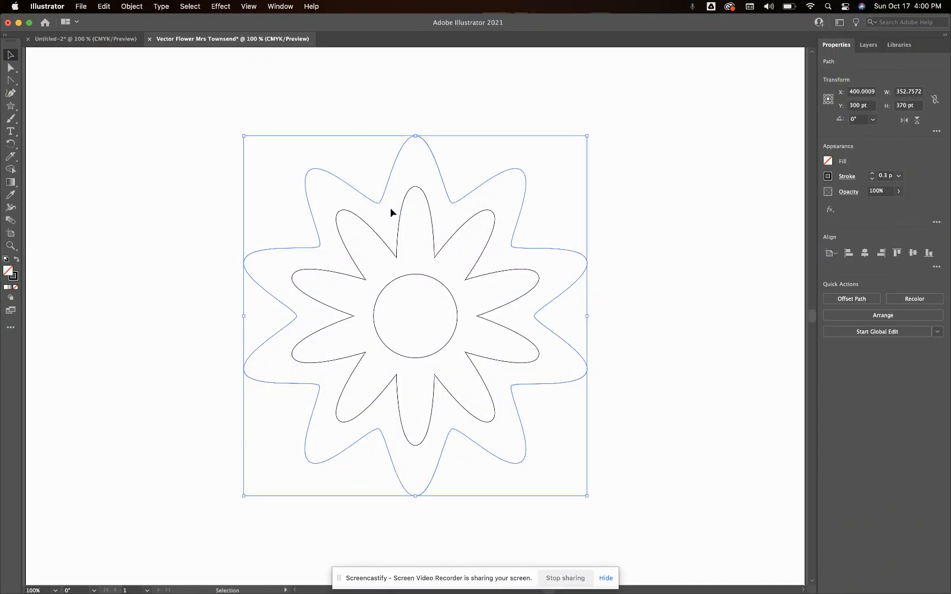
double_click(12, 185)
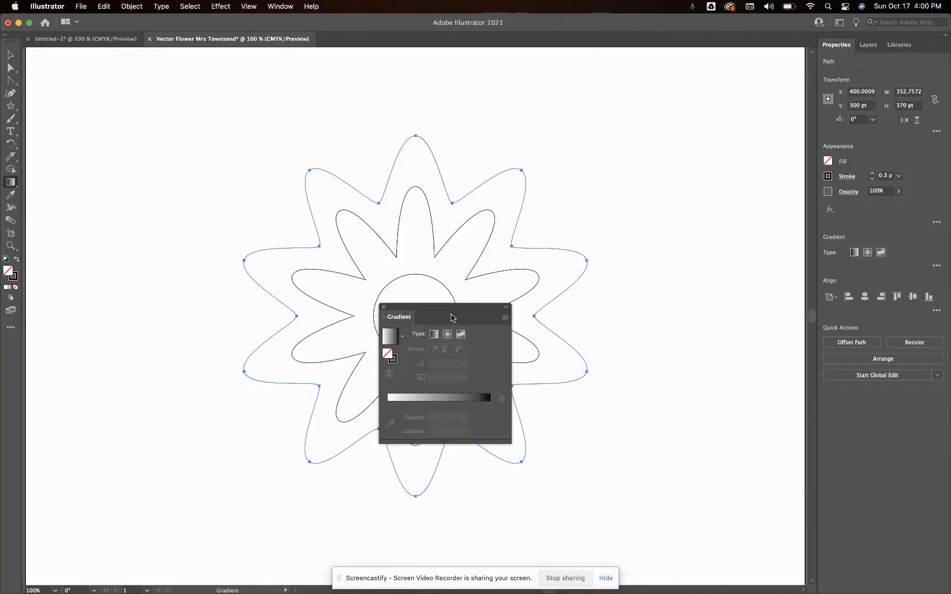
left_click_drag(451, 317, 700, 249)
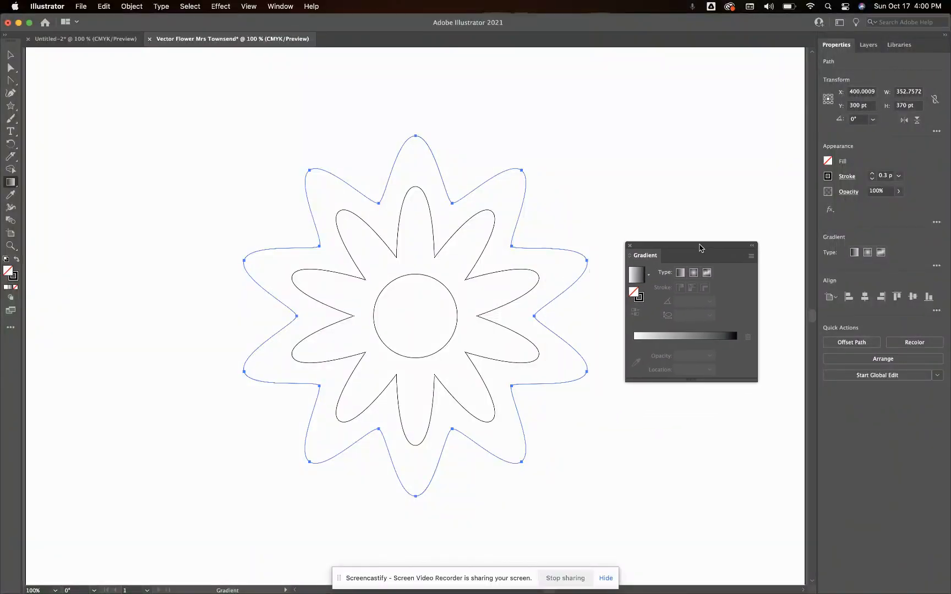
Try a radial gradient fill on the outer petal shape and undo it
left_click(694, 274)
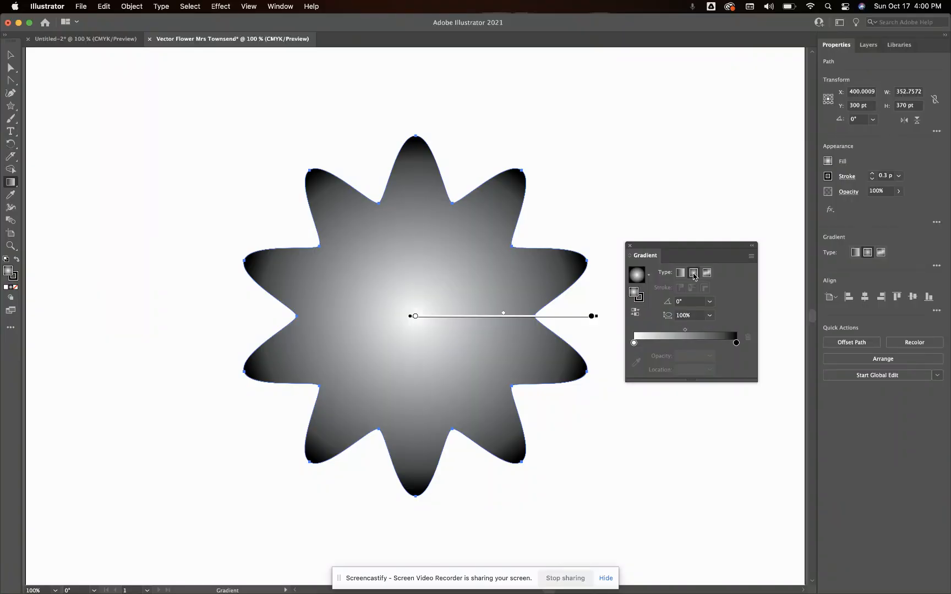
key("super+z")
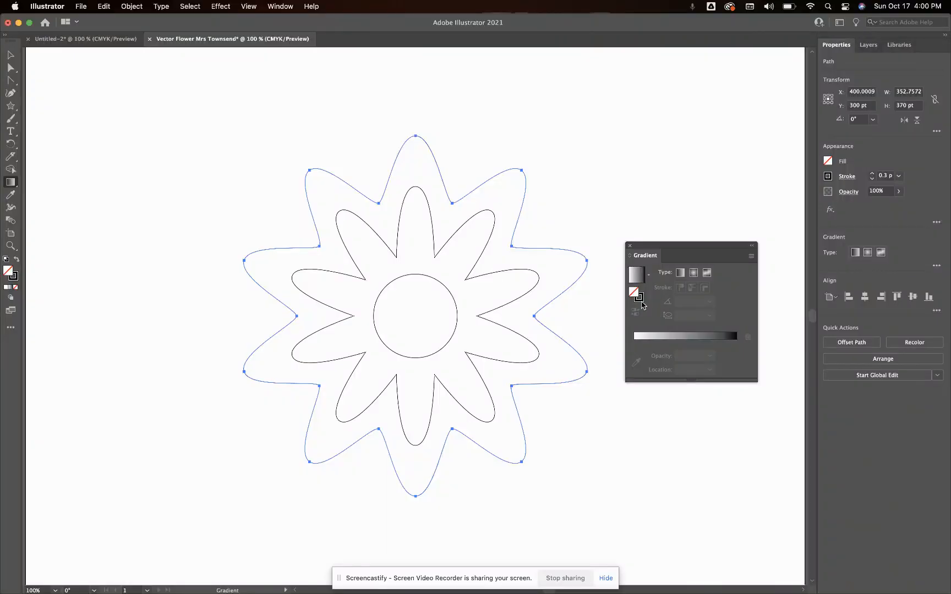
Apply a radial gradient to the outer petal shape's stroke and set its starting color to the red swatch
left_click(641, 301)
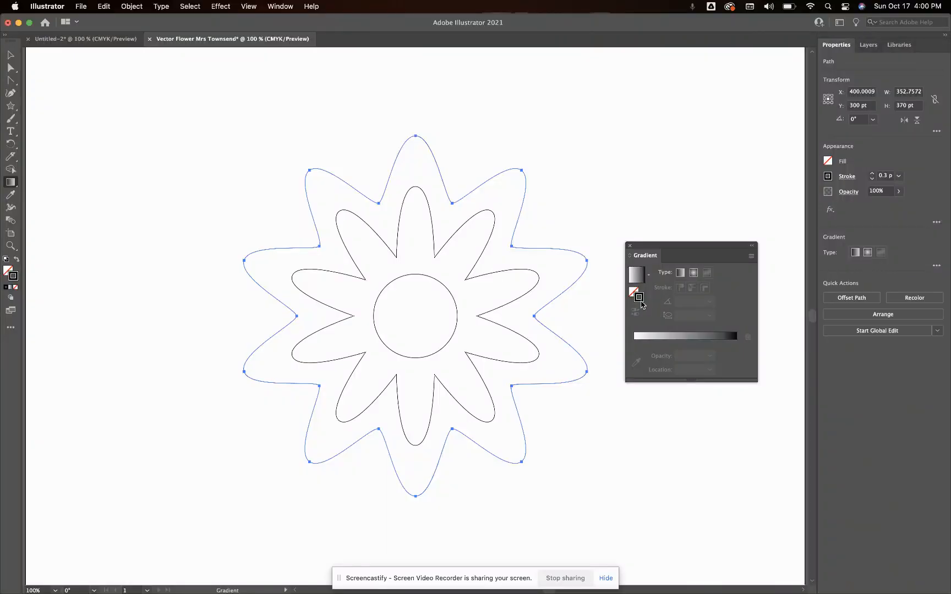
left_click(694, 274)
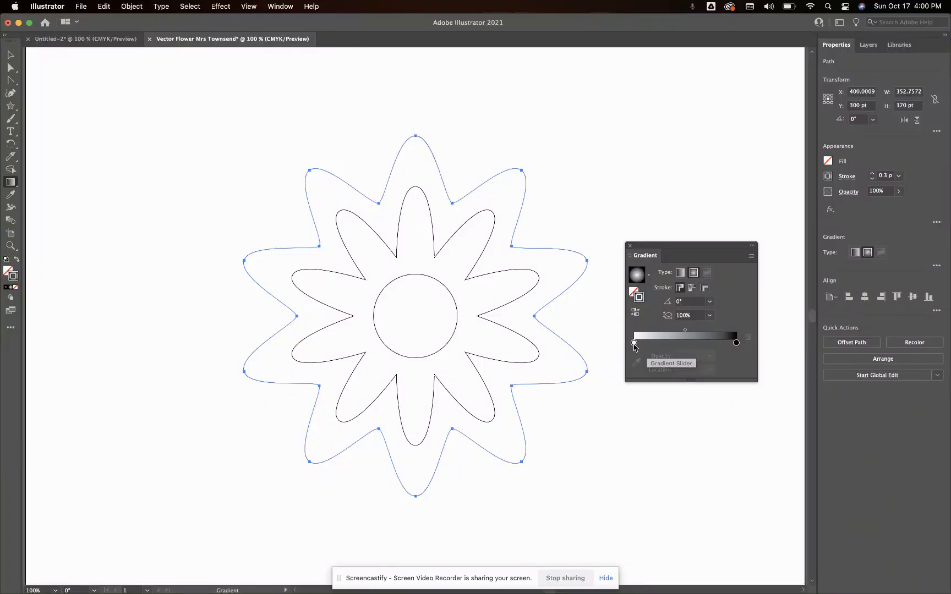
double_click(634, 343)
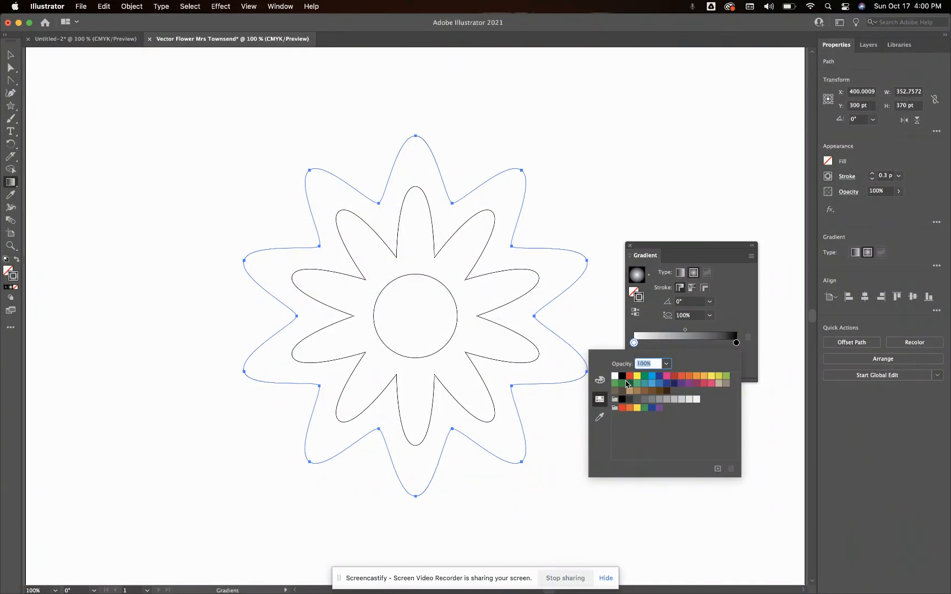
left_click(600, 380)
left_click(600, 400)
left_click(600, 382)
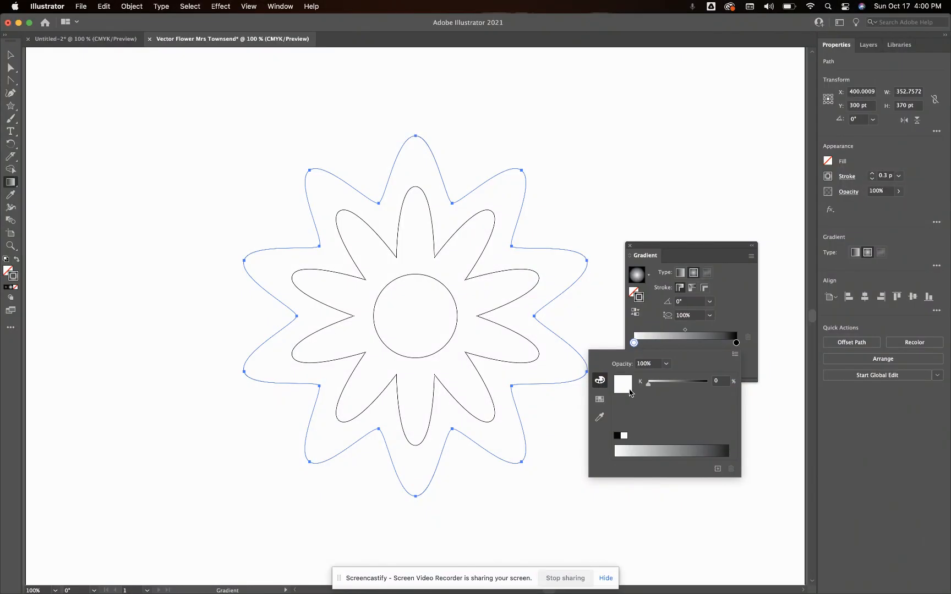
left_click(600, 399)
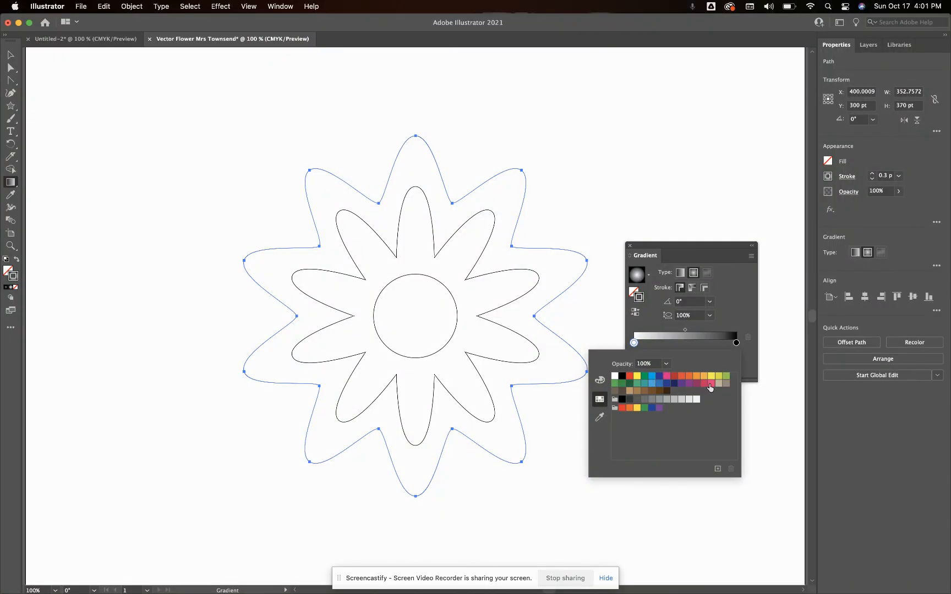
left_click(674, 377)
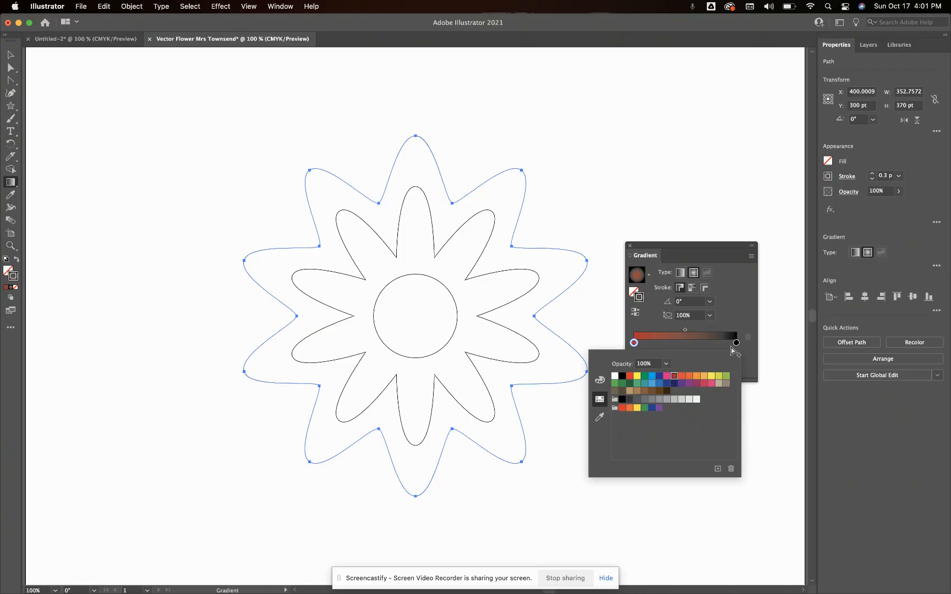
Set the end color of the outer petal stroke's gradient to a purple-magenta swatch and deselect the shape
double_click(736, 343)
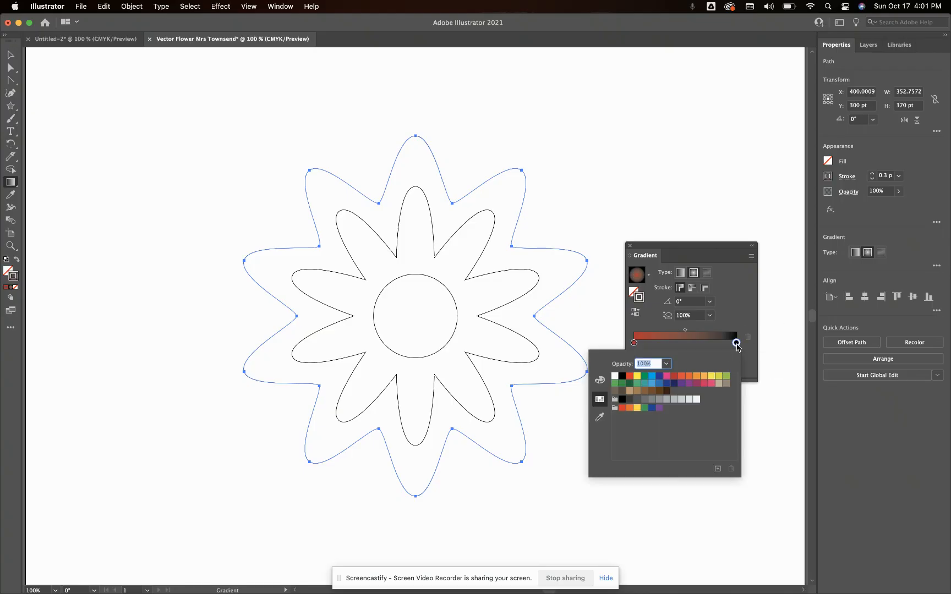
left_click(696, 386)
left_click(736, 293)
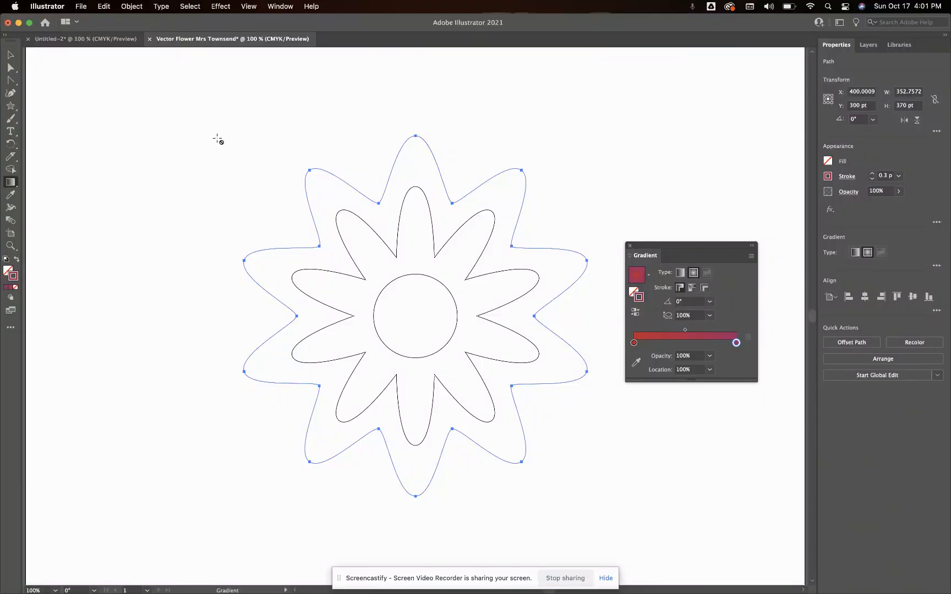
left_click(10, 55)
left_click(222, 204)
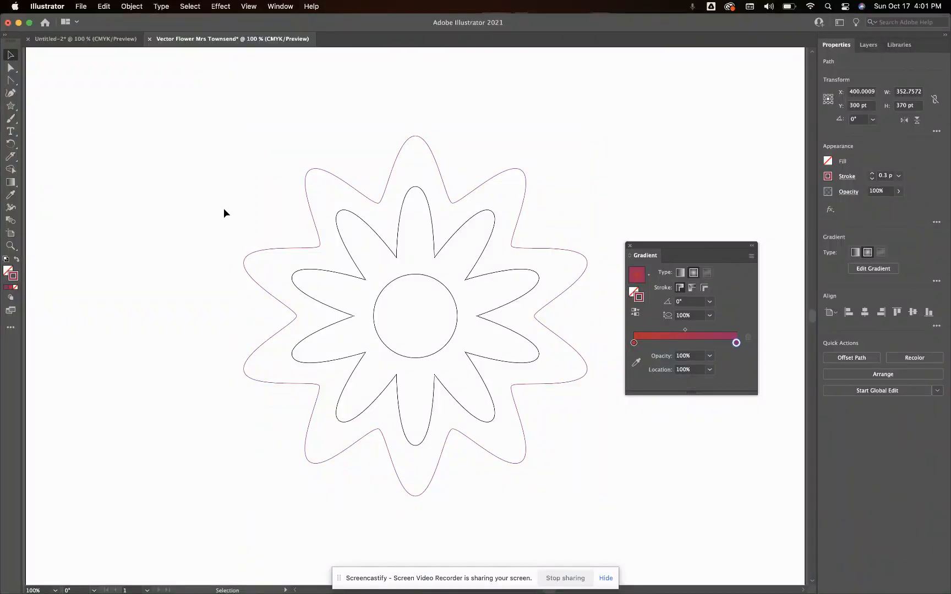
Give the inner petal shape's stroke a radial gradient from purple to pinkish red and close the gradient settings
left_click(374, 234)
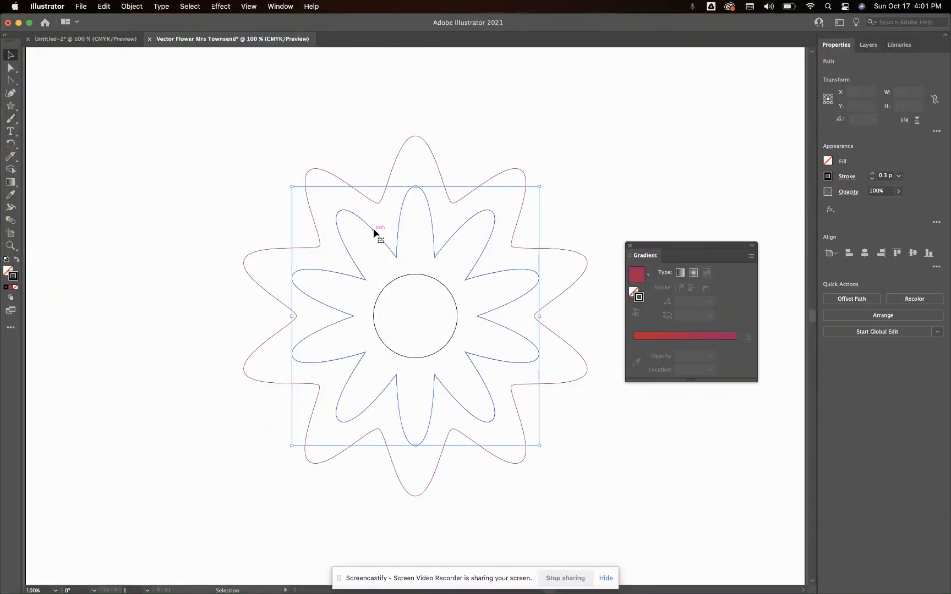
left_click(11, 181)
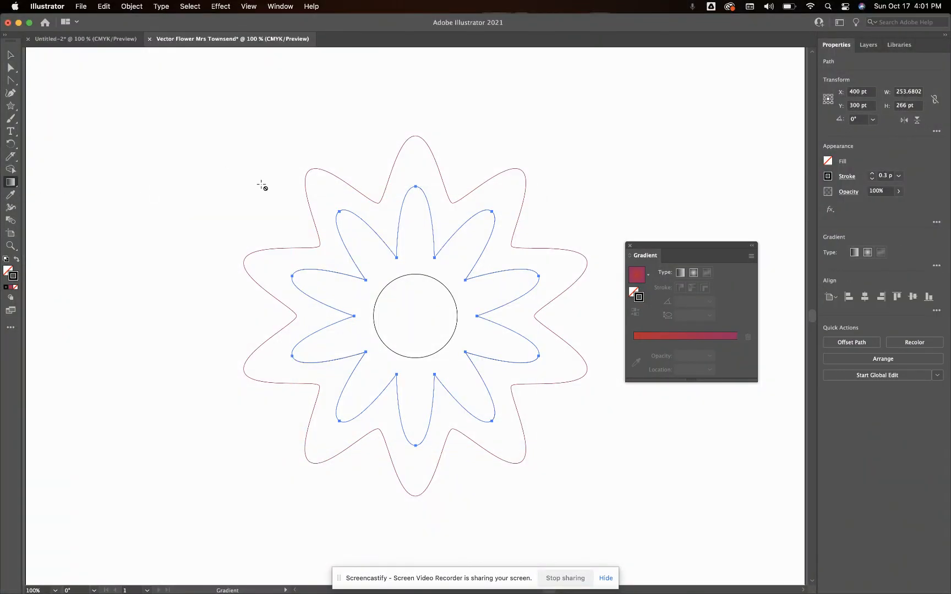
left_click(693, 273)
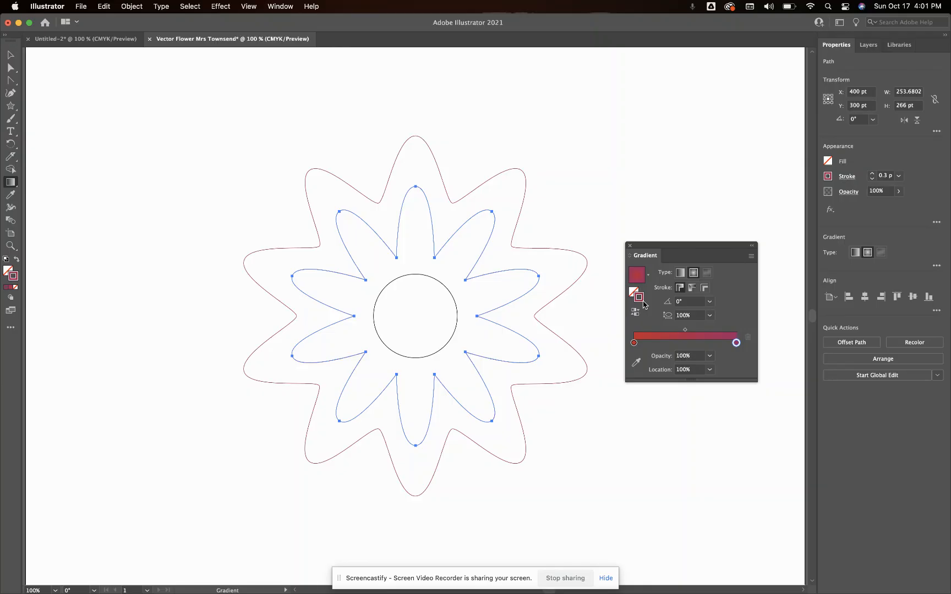
double_click(633, 343)
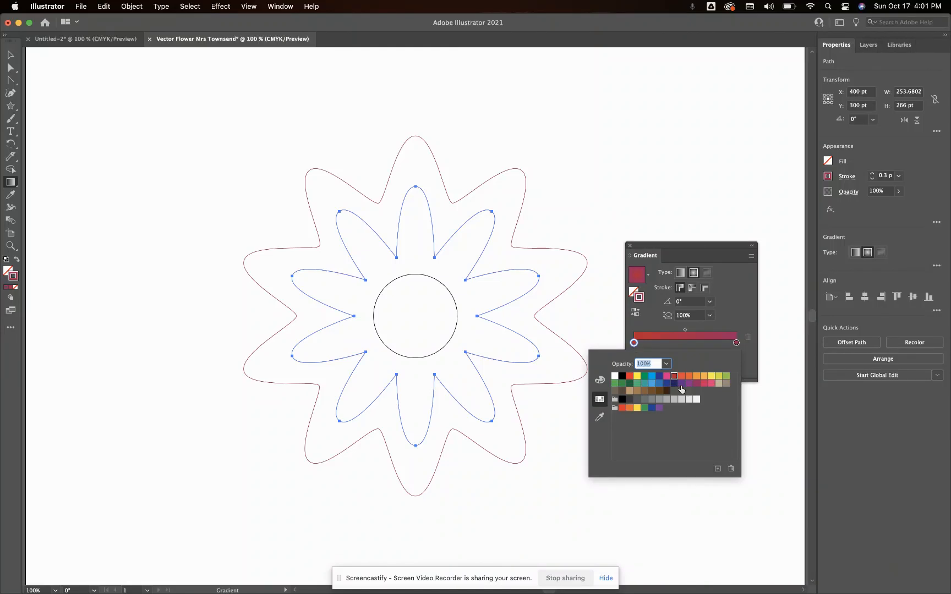
left_click(681, 387)
double_click(735, 343)
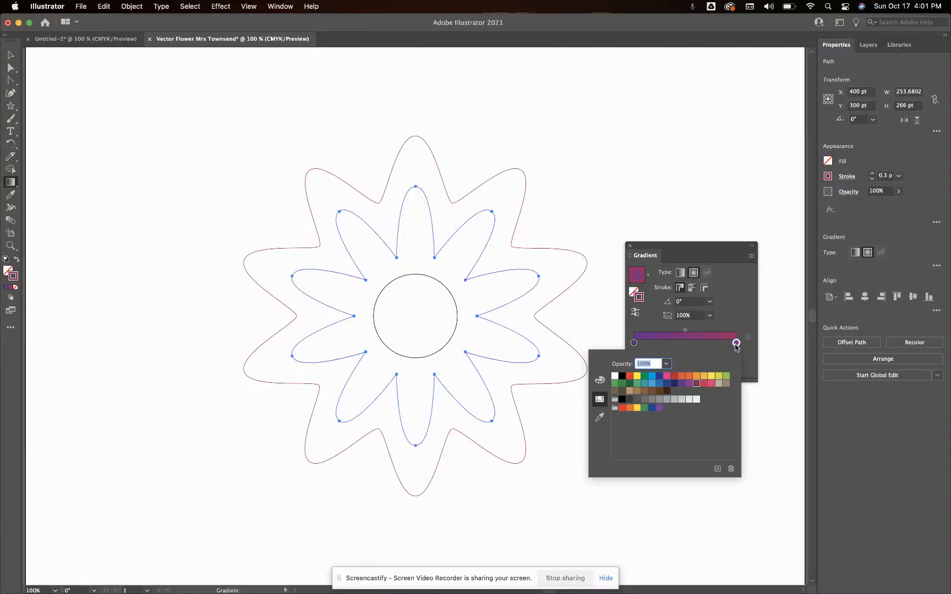
left_click(711, 385)
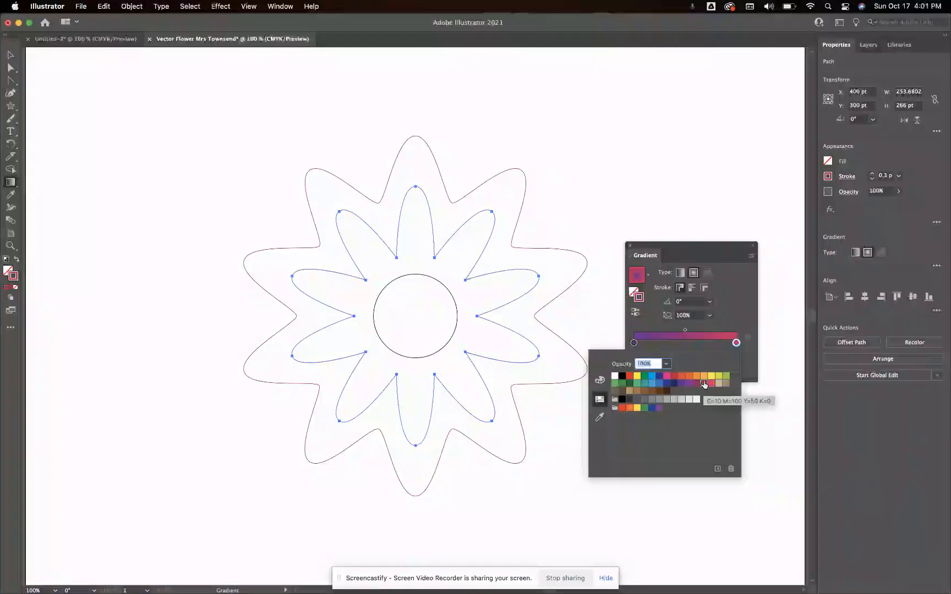
left_click(752, 279)
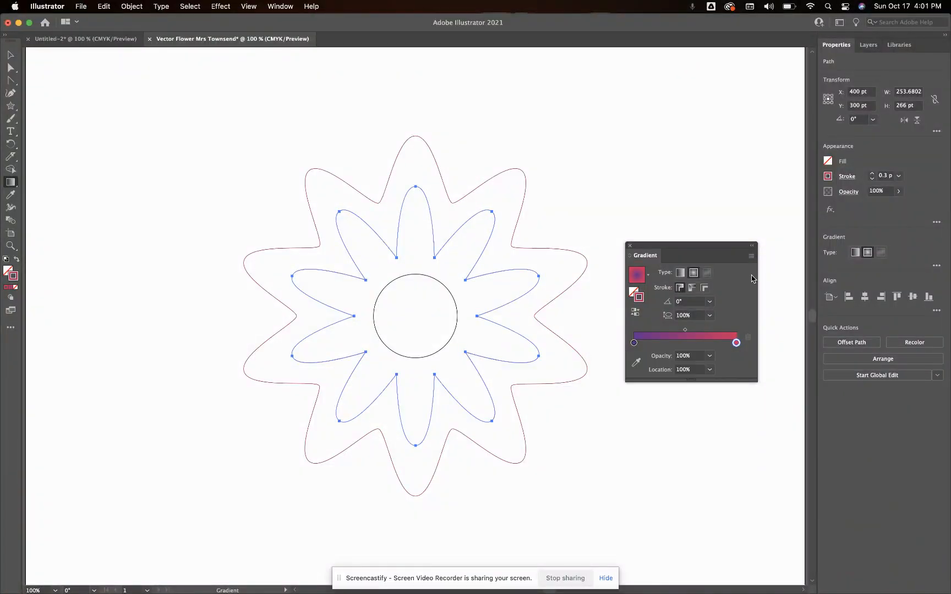
left_click(630, 246)
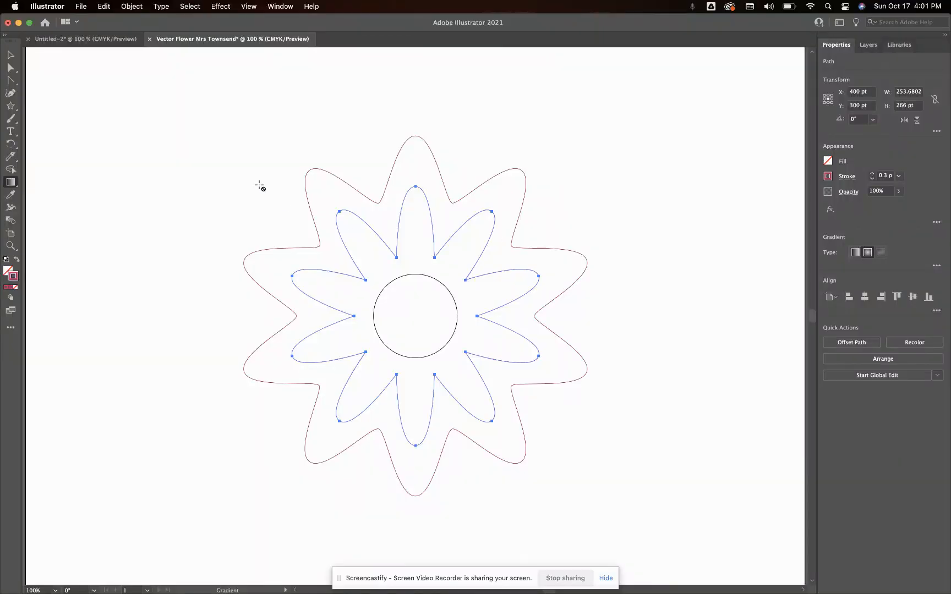
Apply a radial gradient to the center circle's stroke and set its starting color to dark blue
left_click(9, 53)
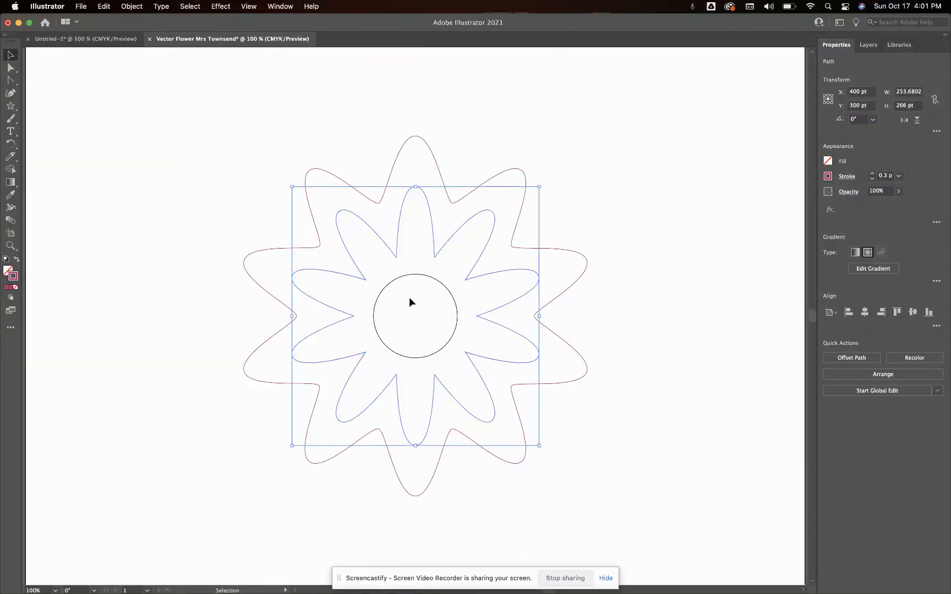
left_click(414, 275)
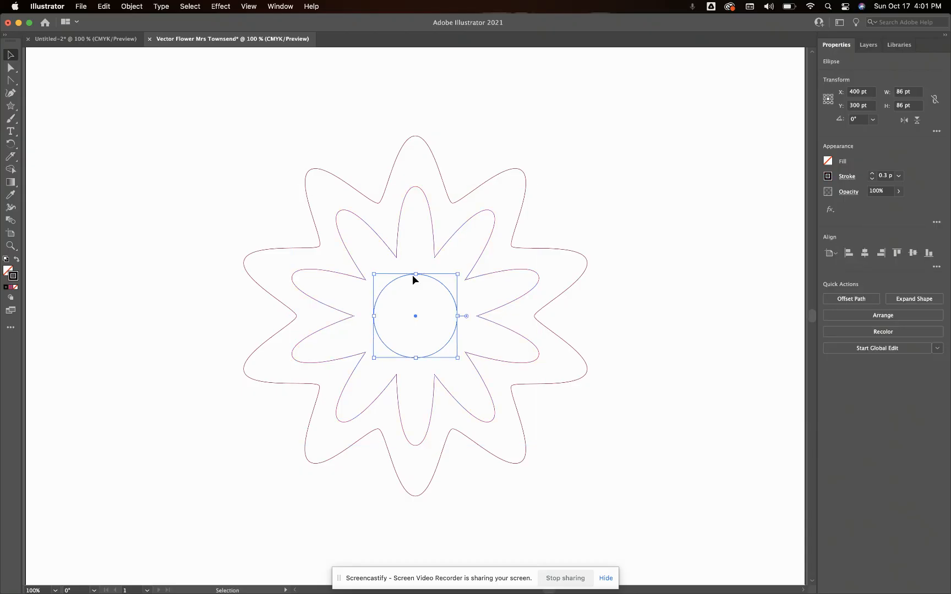
double_click(11, 182)
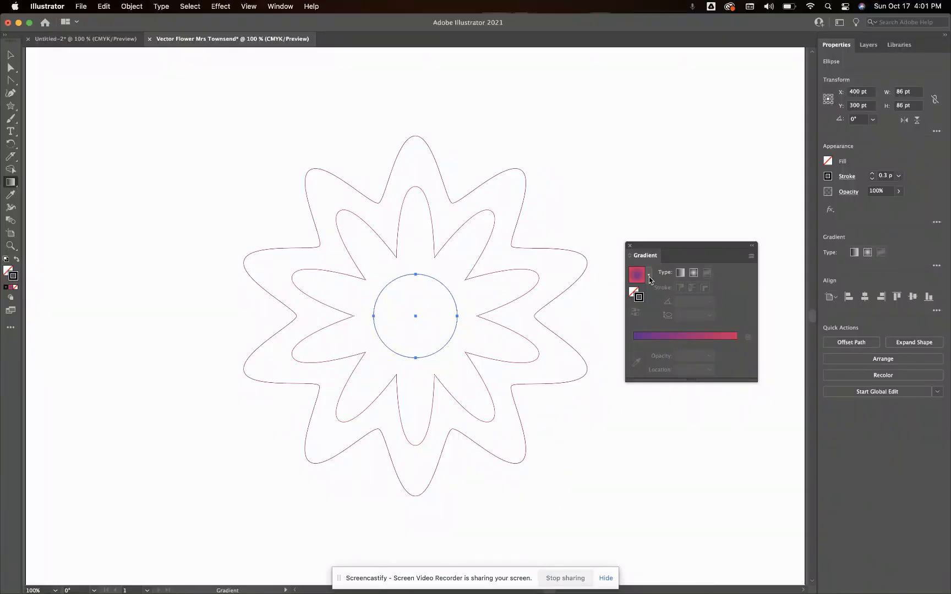
left_click(694, 273)
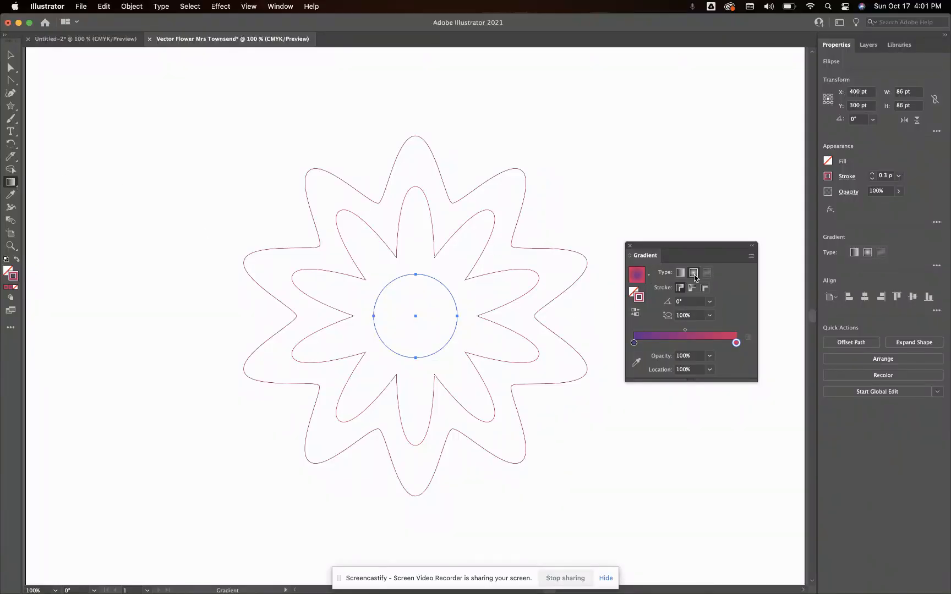
double_click(634, 343)
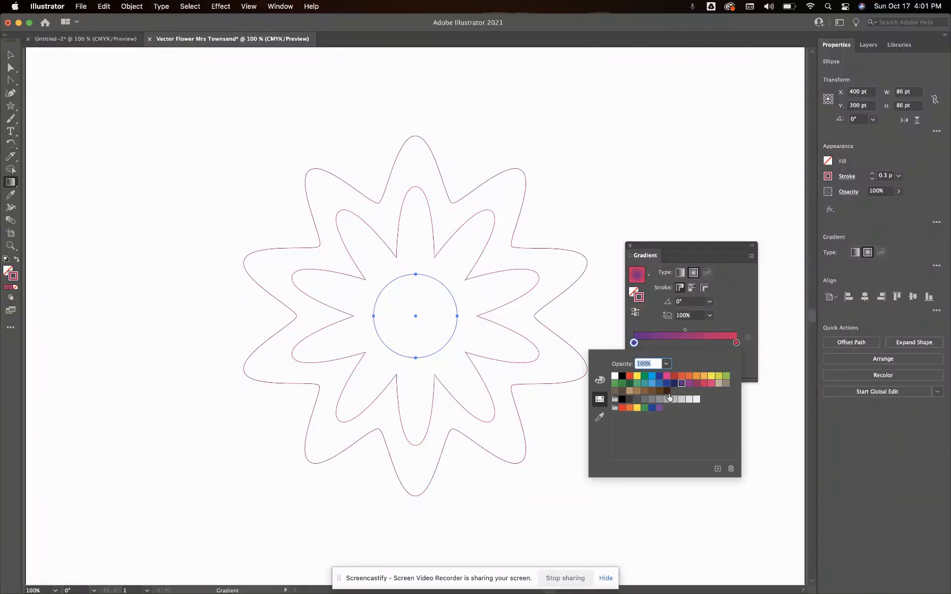
left_click(659, 377)
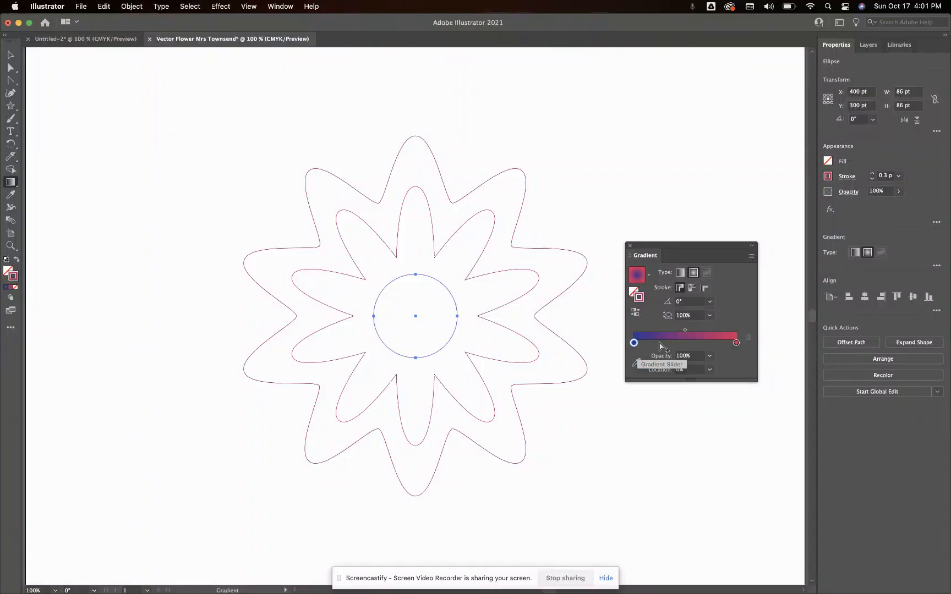
Move the blue stop of the circle's gradient to about 74% location, close the gradient settings and deselect the circle
left_click_drag(634, 343, 711, 341)
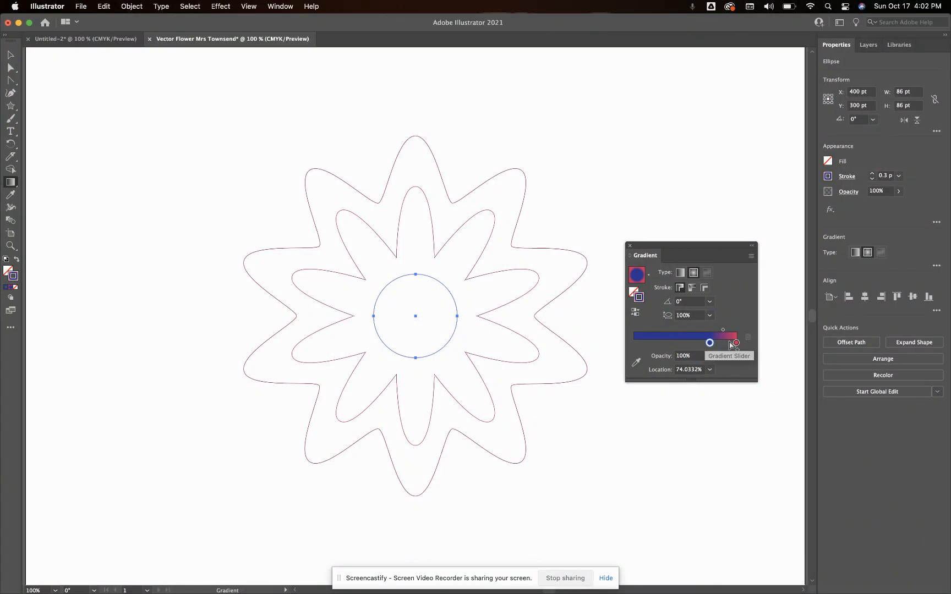
left_click(628, 246)
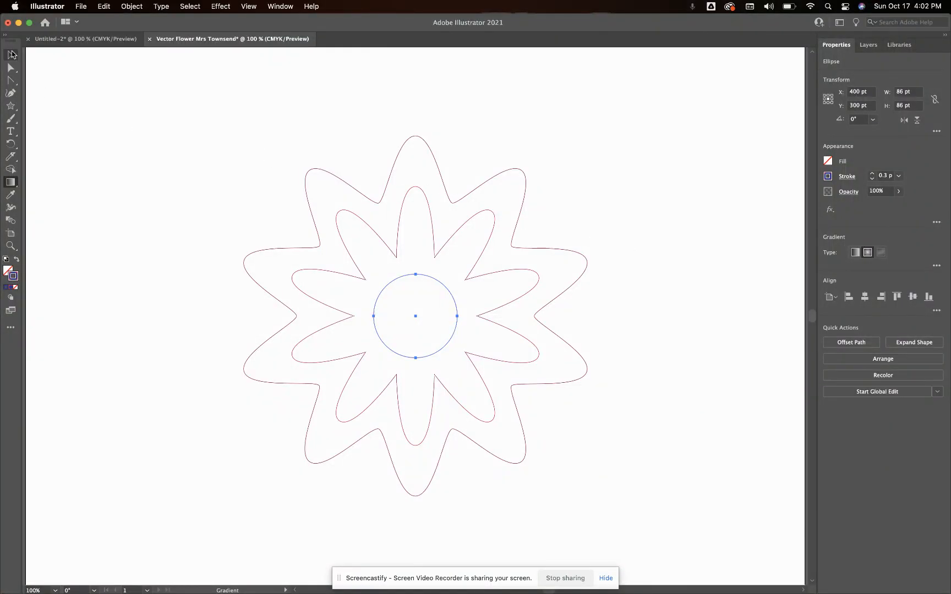
left_click(11, 53)
left_click(112, 132)
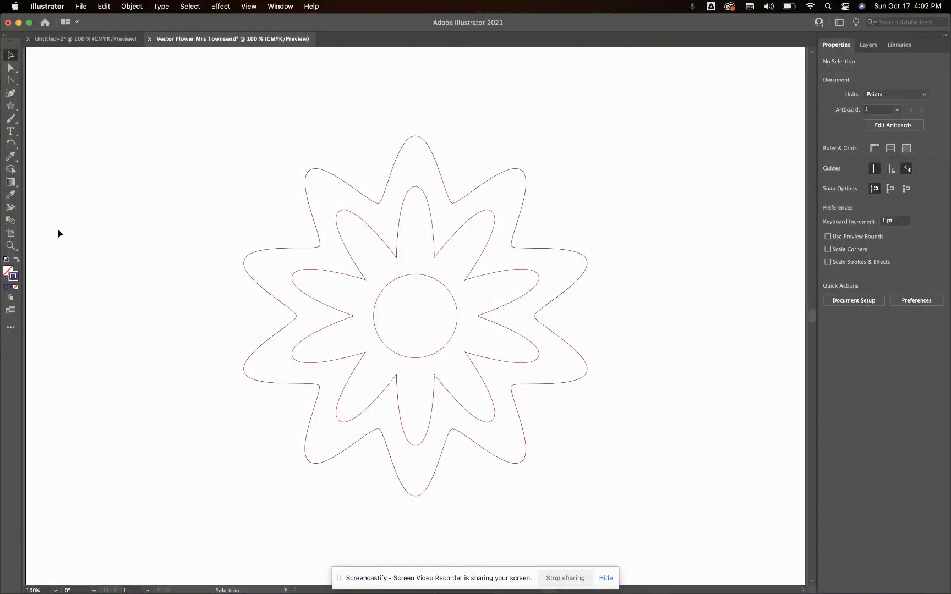
Configure the Blend tool's spacing to Specified Steps with 400 steps
double_click(10, 221)
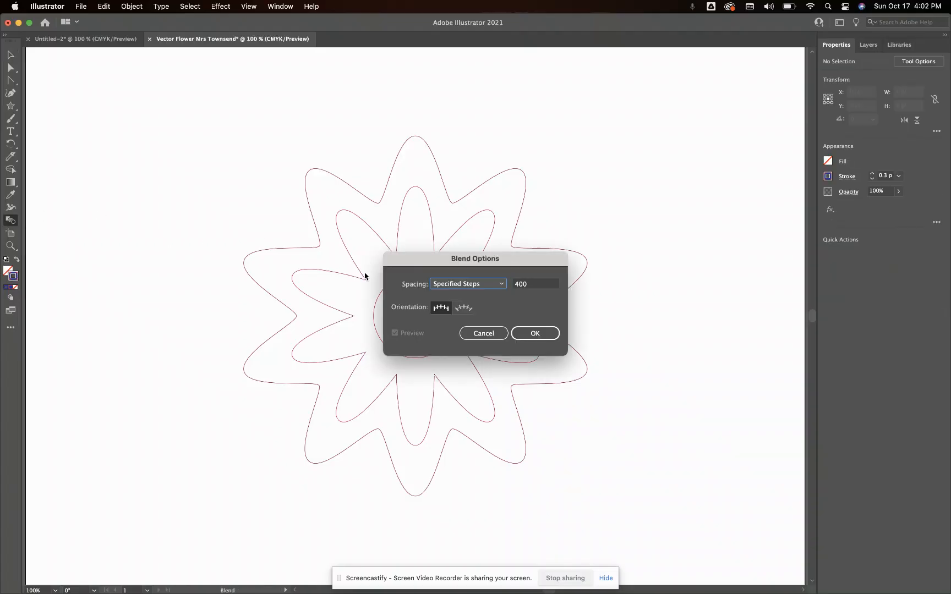
left_click(490, 286)
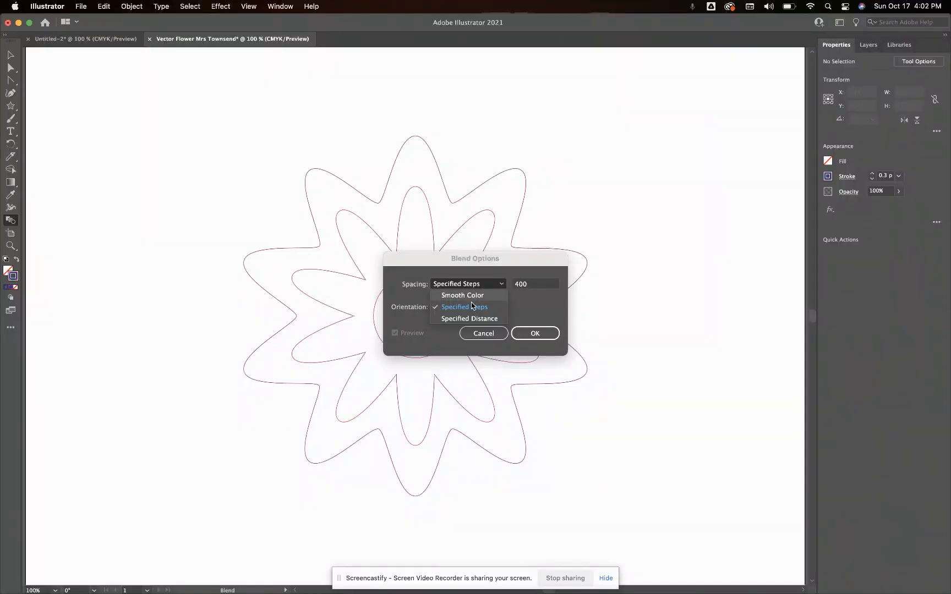
left_click(472, 306)
left_click(522, 286)
double_click(523, 286)
left_click(523, 286)
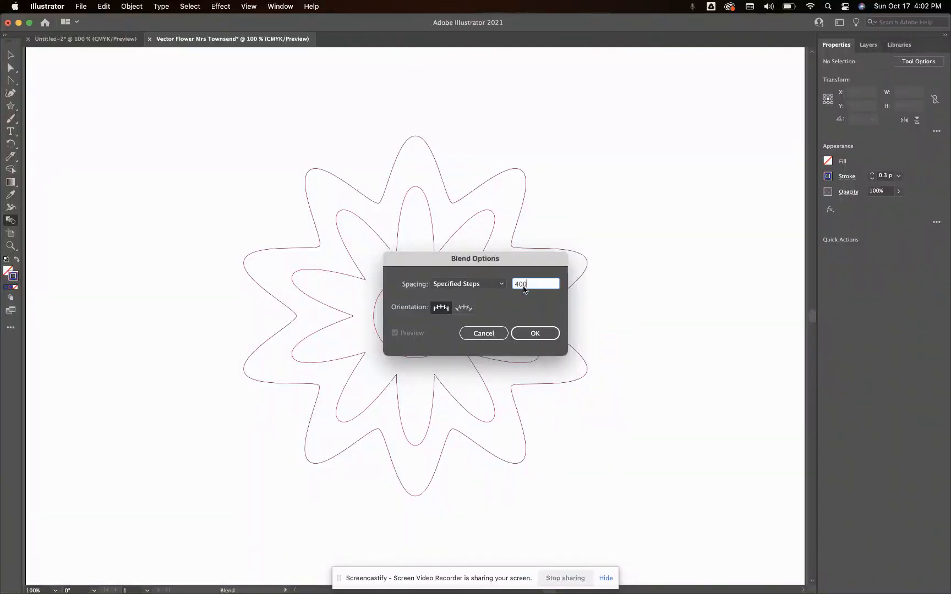
left_click(554, 336)
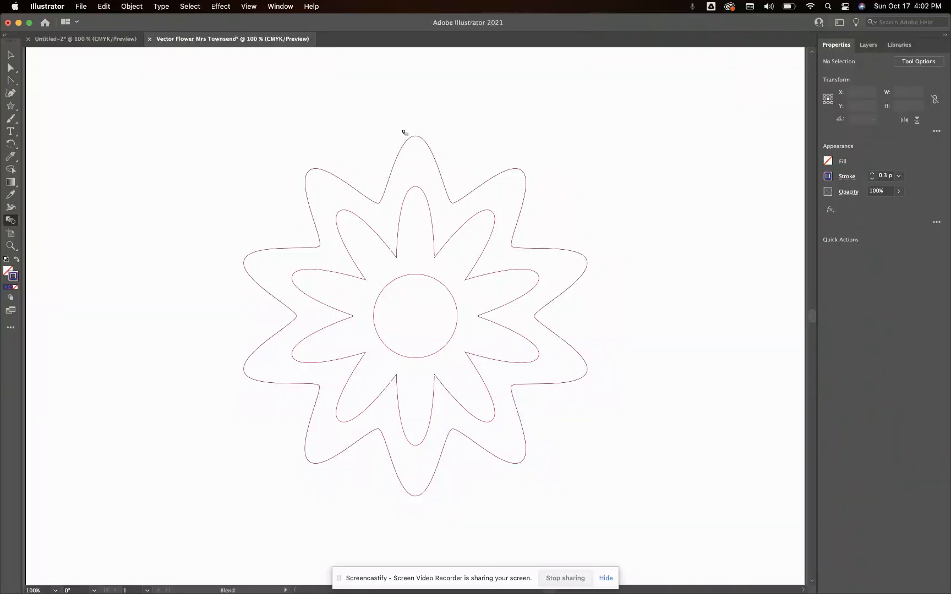
Select all three shapes and blend the outer petals to the inner petals and on to the center circle from their top anchor points
left_click(10, 55)
left_click_drag(330, 146, 522, 502)
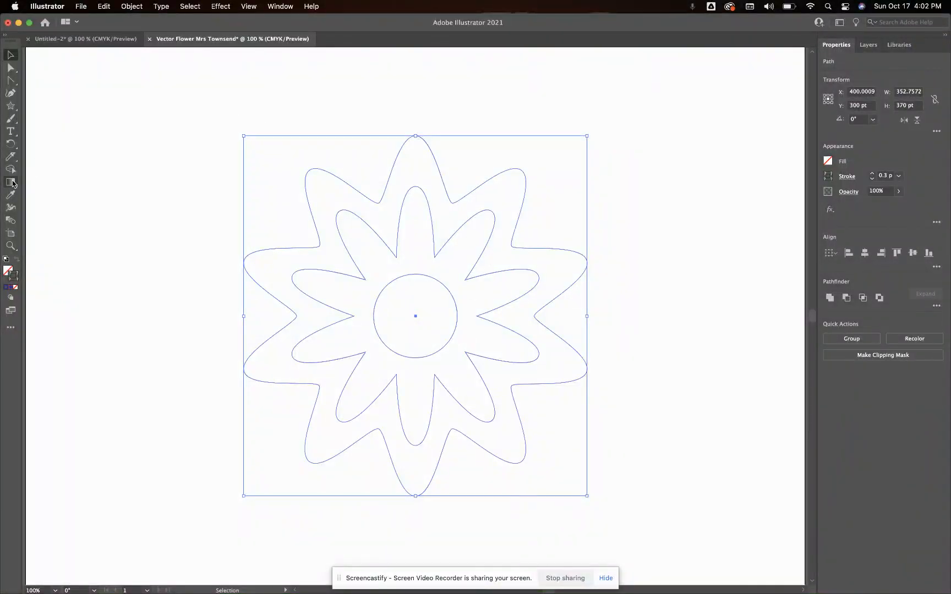
left_click(10, 220)
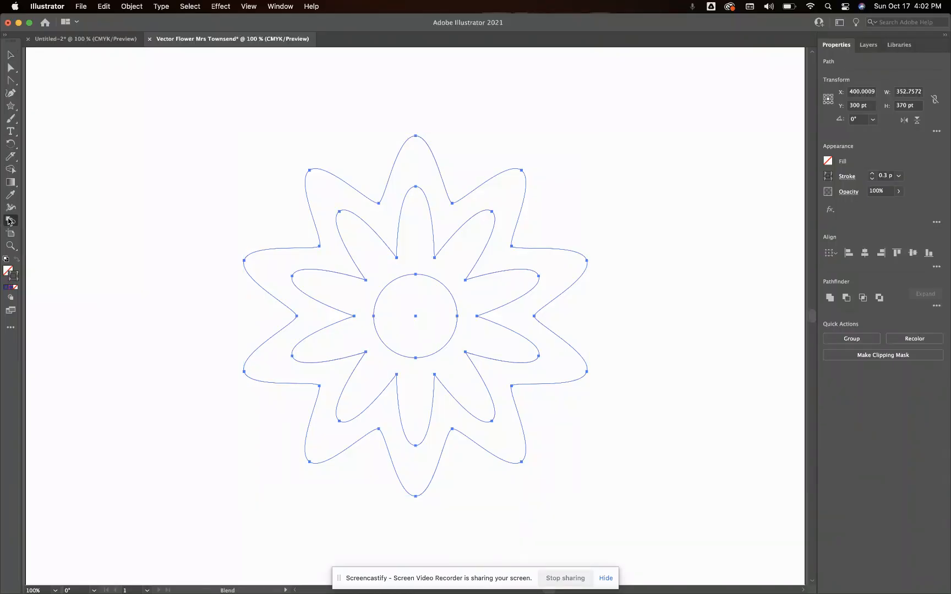
left_click(416, 136)
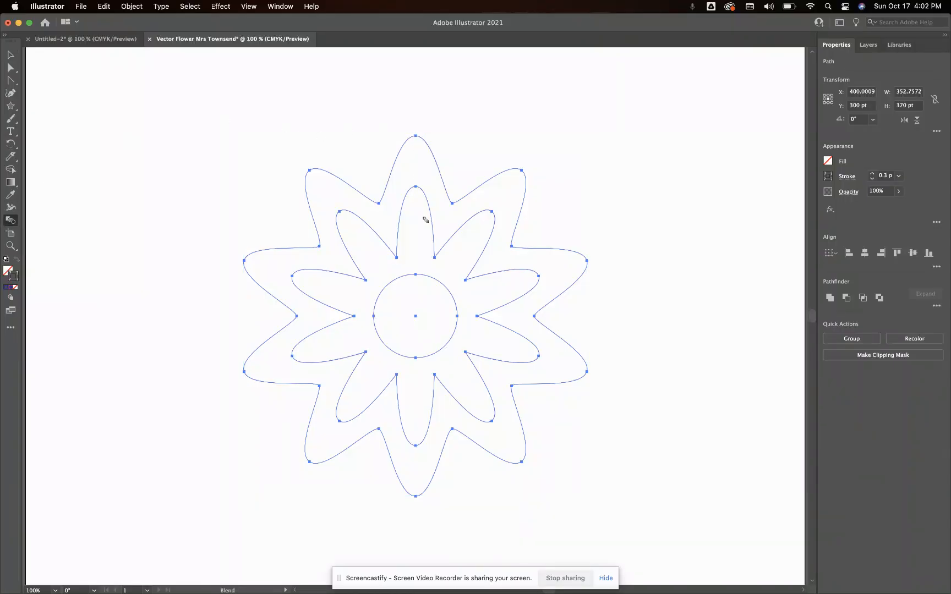
left_click(416, 187)
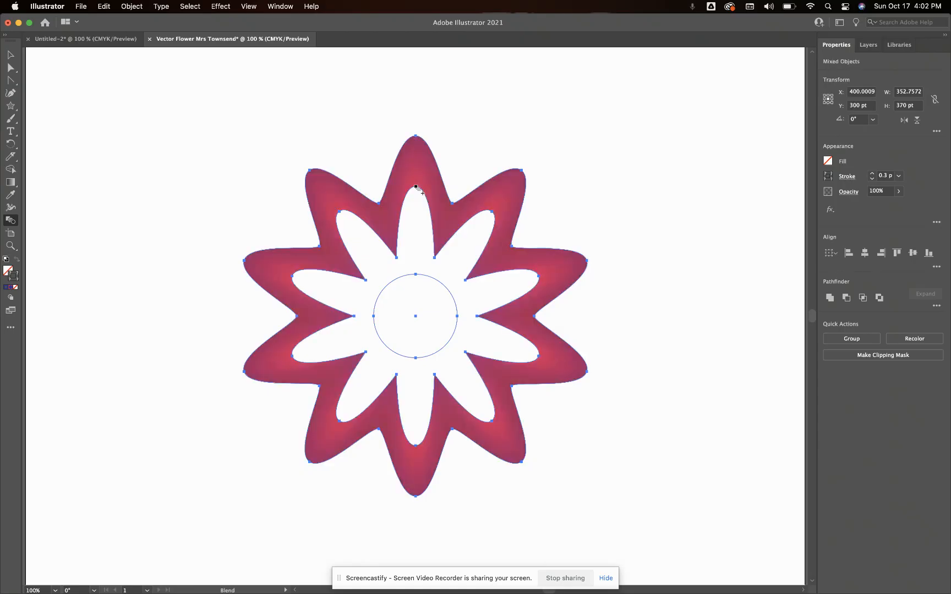
left_click(416, 274)
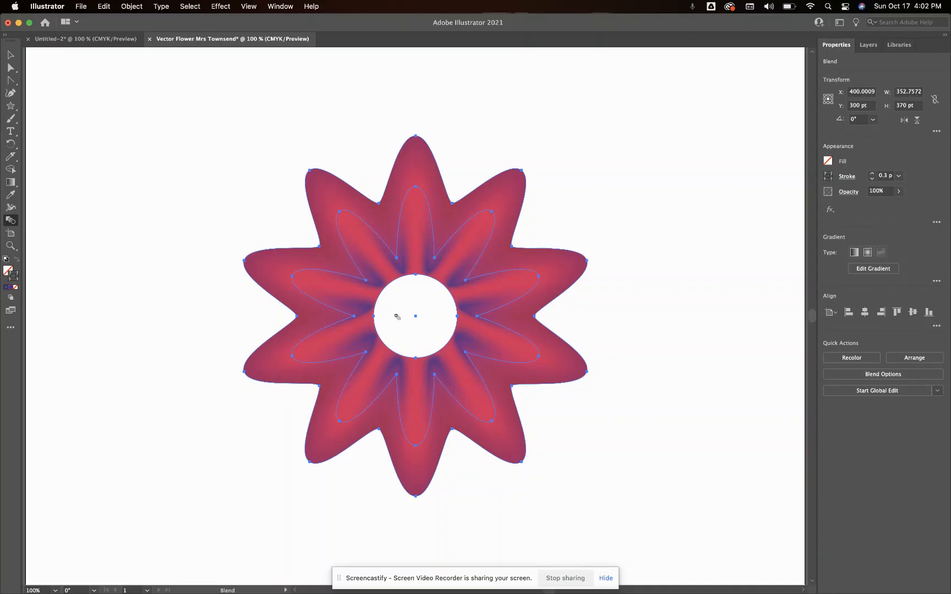
Apply a Pucker & Bloat effect to the blended flower with a small amount toward Bloat
left_click(220, 7)
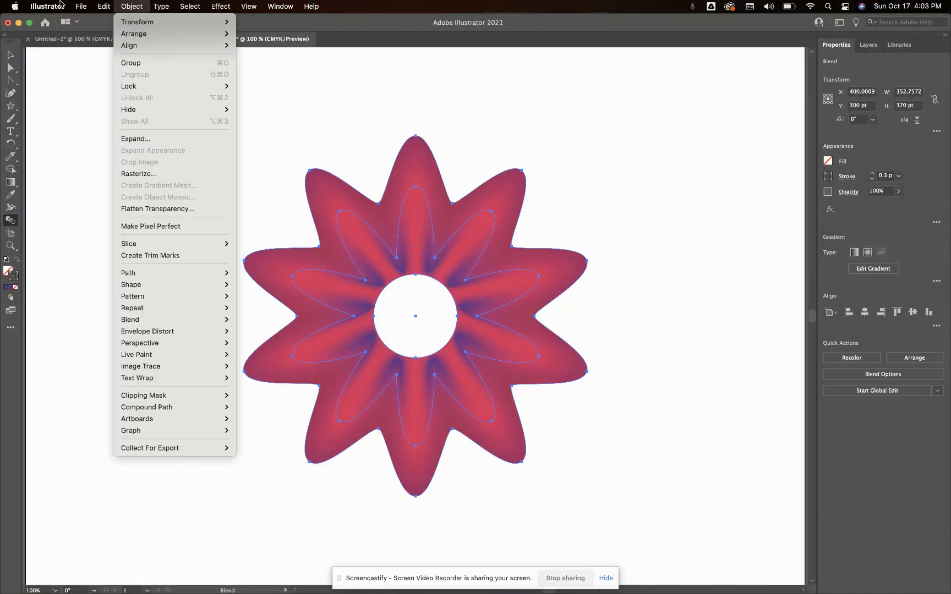
mouse_move(202, 6)
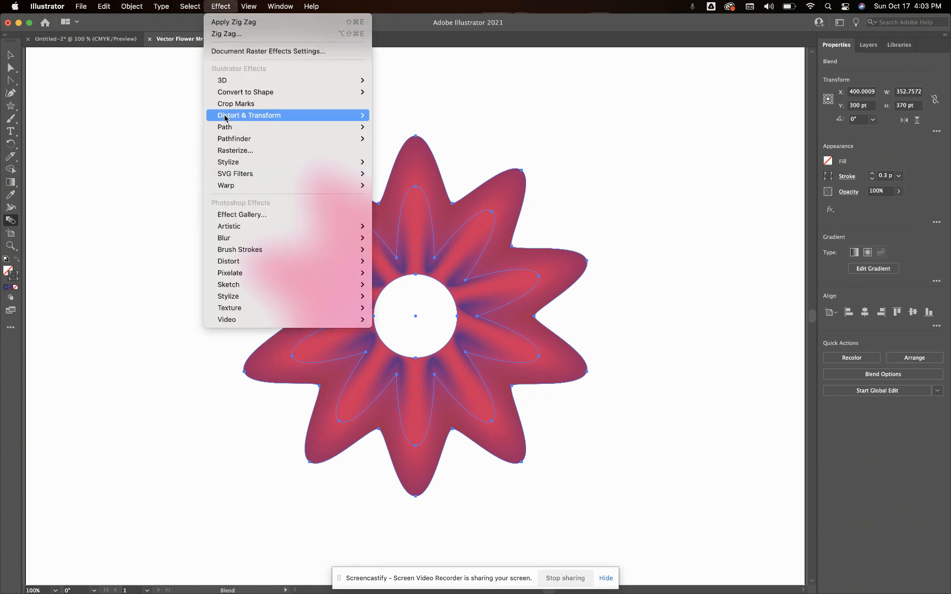
mouse_move(224, 119)
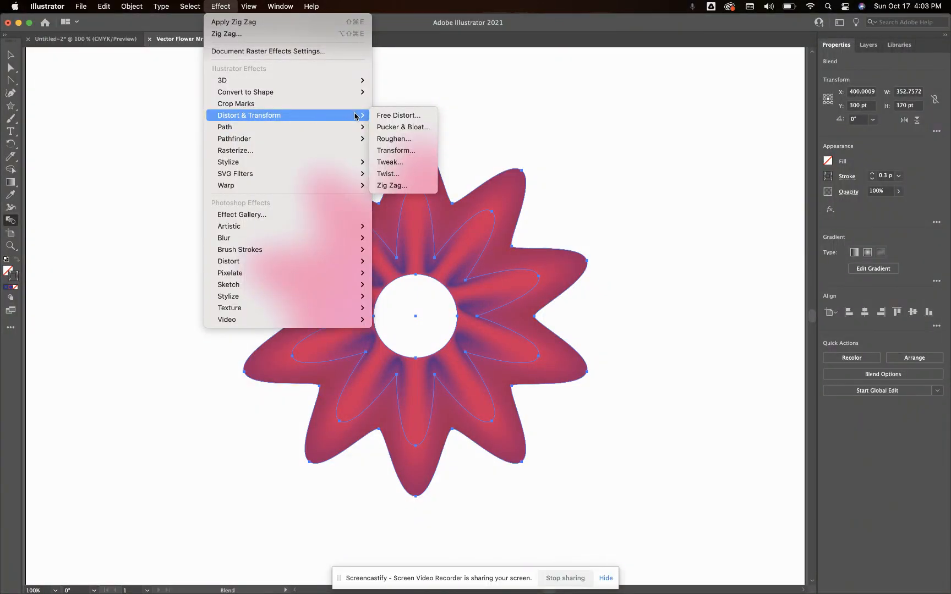
left_click(383, 127)
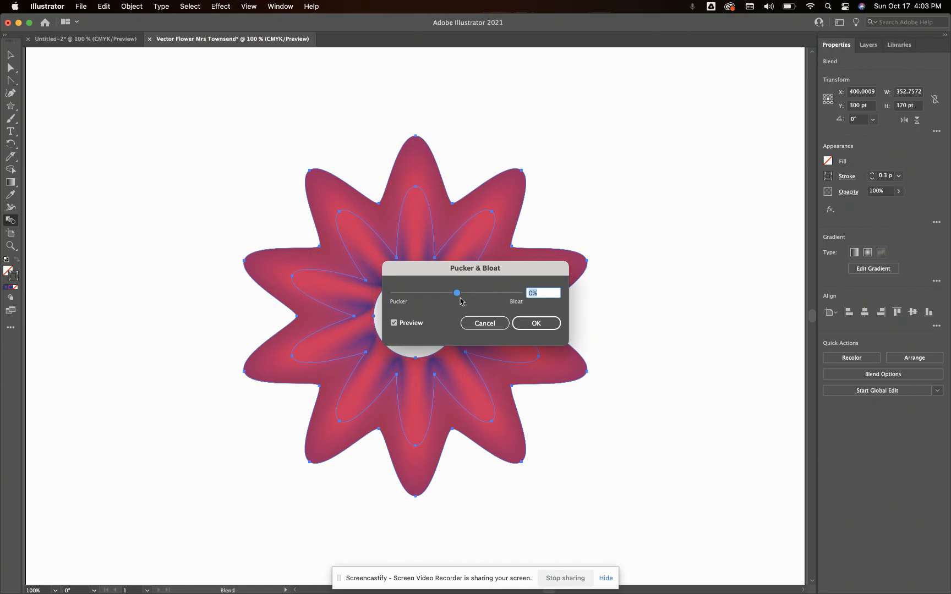
left_click_drag(458, 295, 477, 299)
left_click(531, 324)
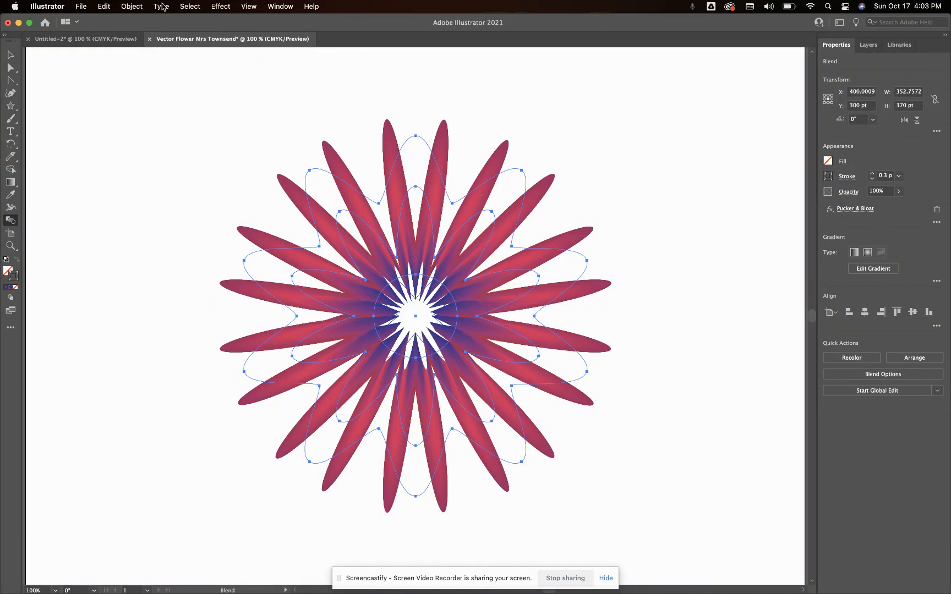
Set up a Zig Zag effect on the flower with an absolute size of 15 pt and 7 ridges per segment
left_click(220, 7)
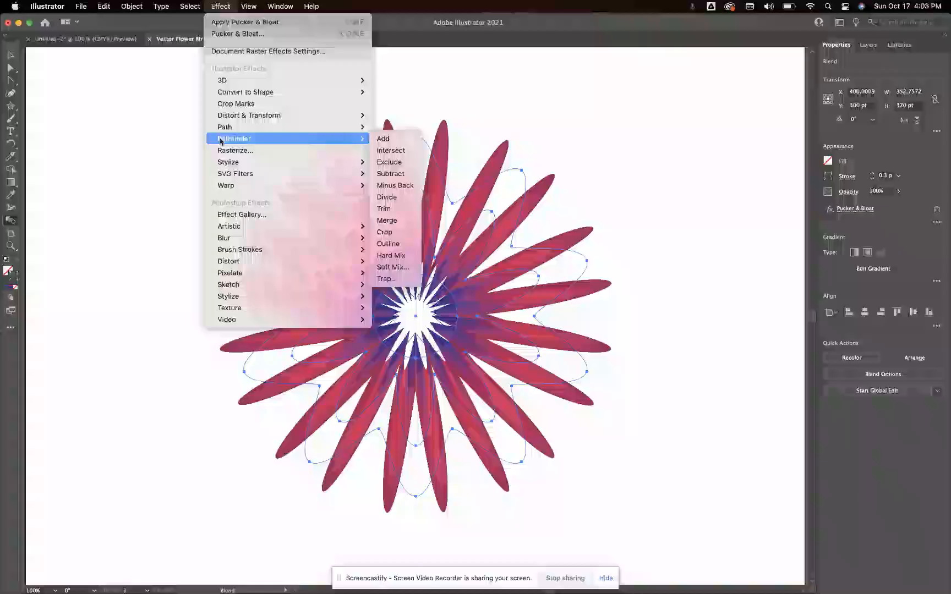
mouse_move(231, 125)
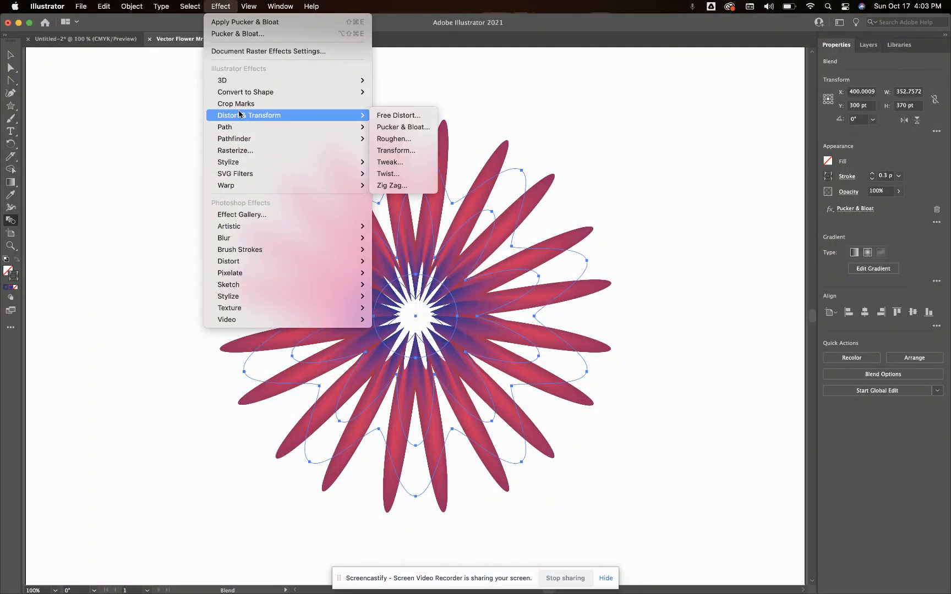
mouse_move(300, 115)
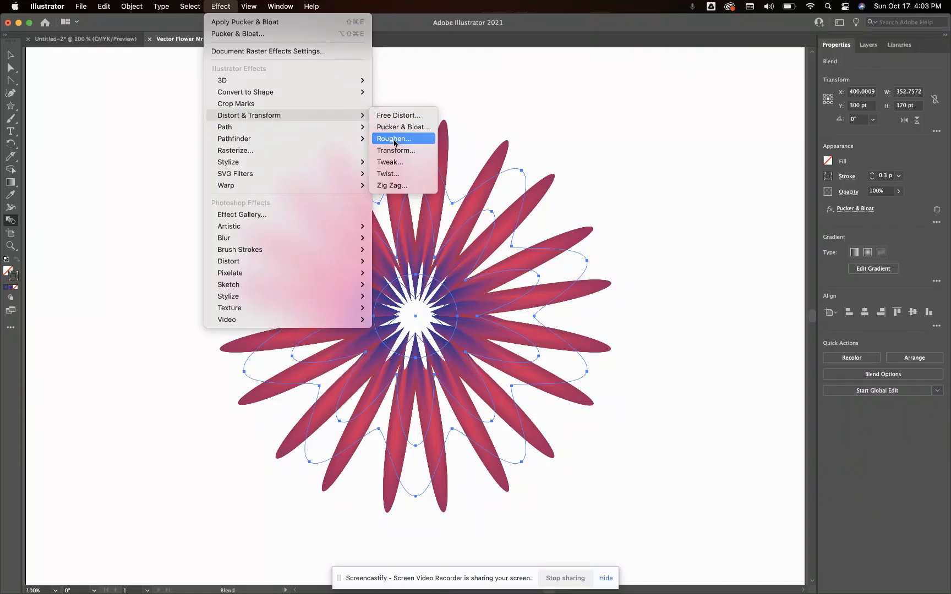
left_click(388, 188)
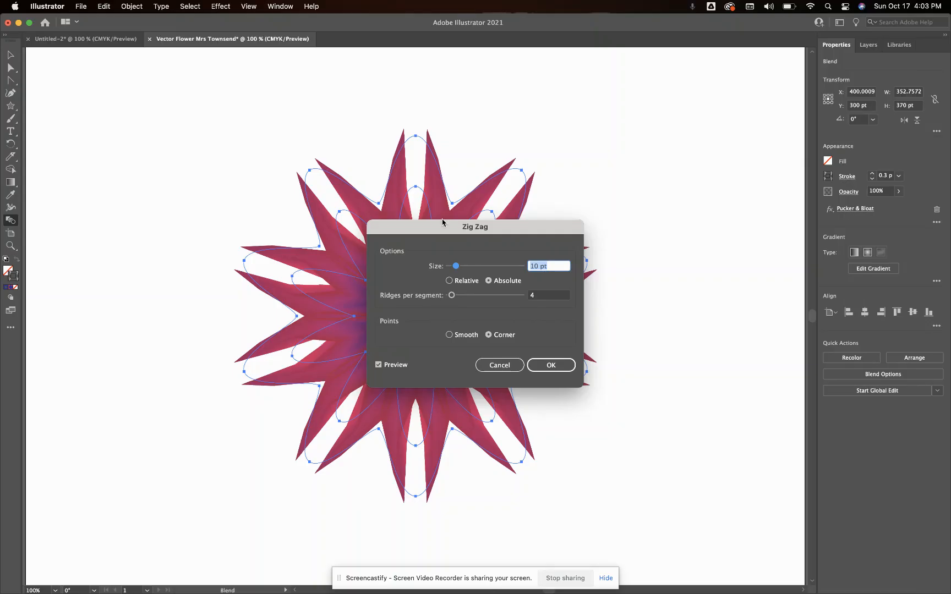
left_click(533, 267)
key("Delete")
type("5")
left_click(488, 281)
left_click(540, 297)
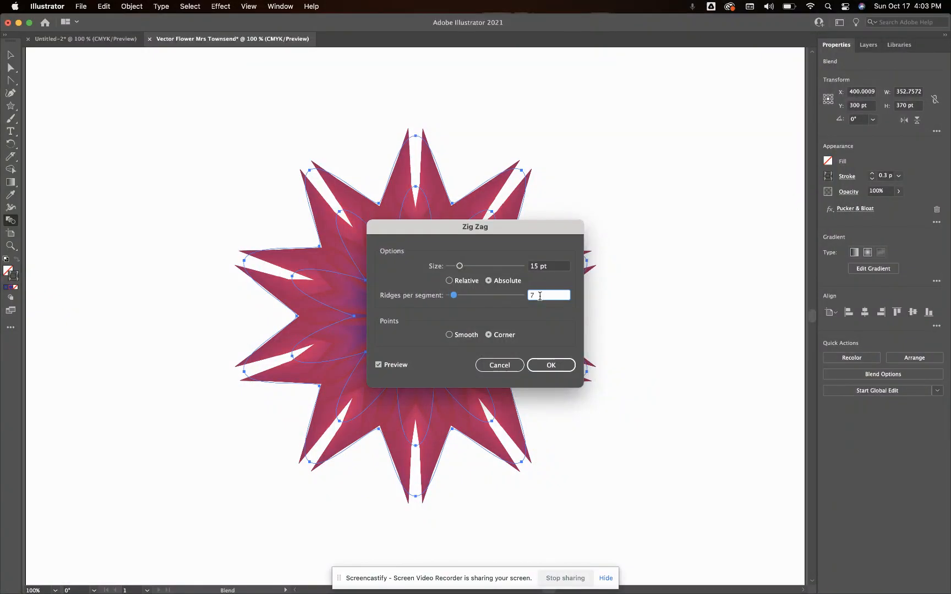
Make the Zig Zag points smooth, apply the effect and deselect the flower
left_click(450, 335)
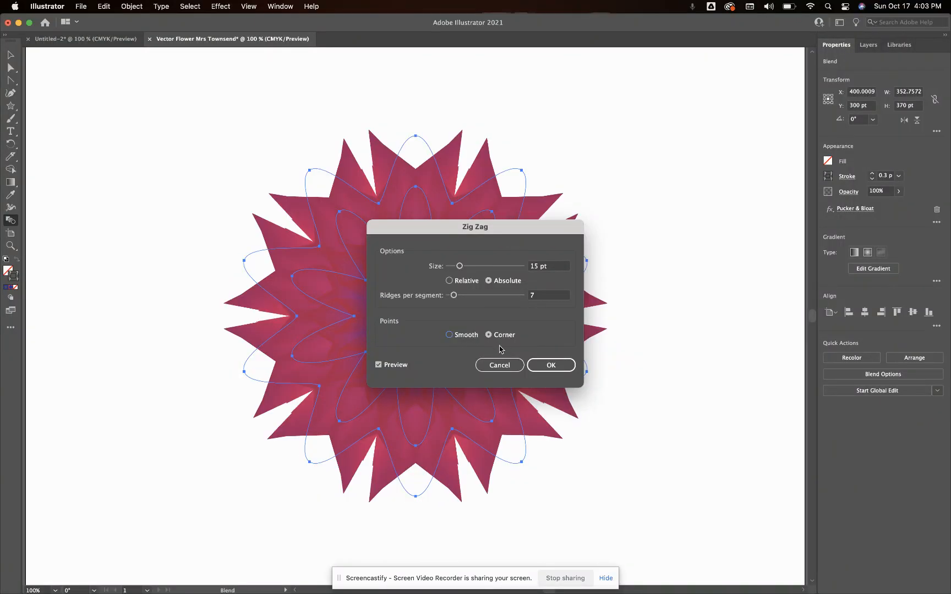
left_click(553, 370)
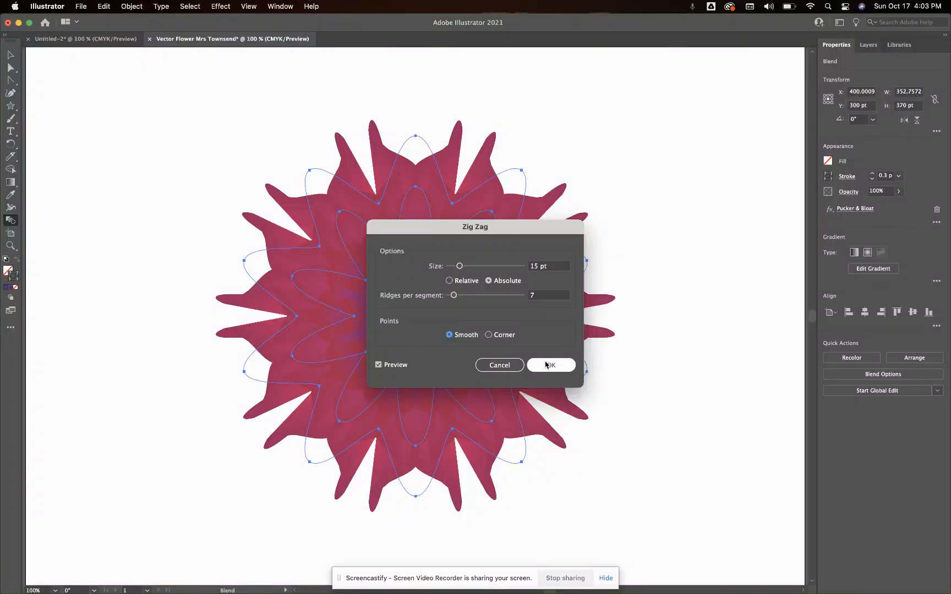
left_click(552, 369)
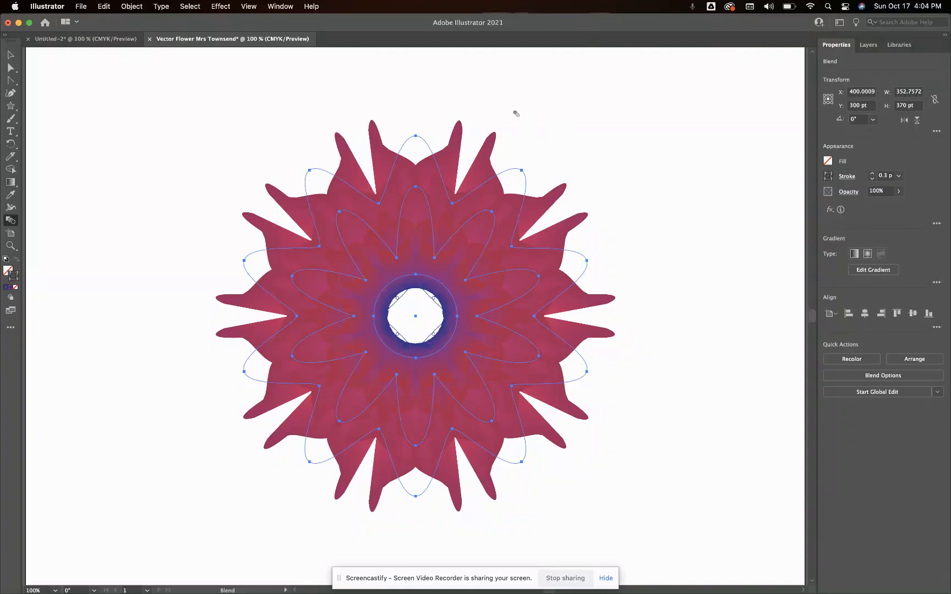
left_click(11, 56)
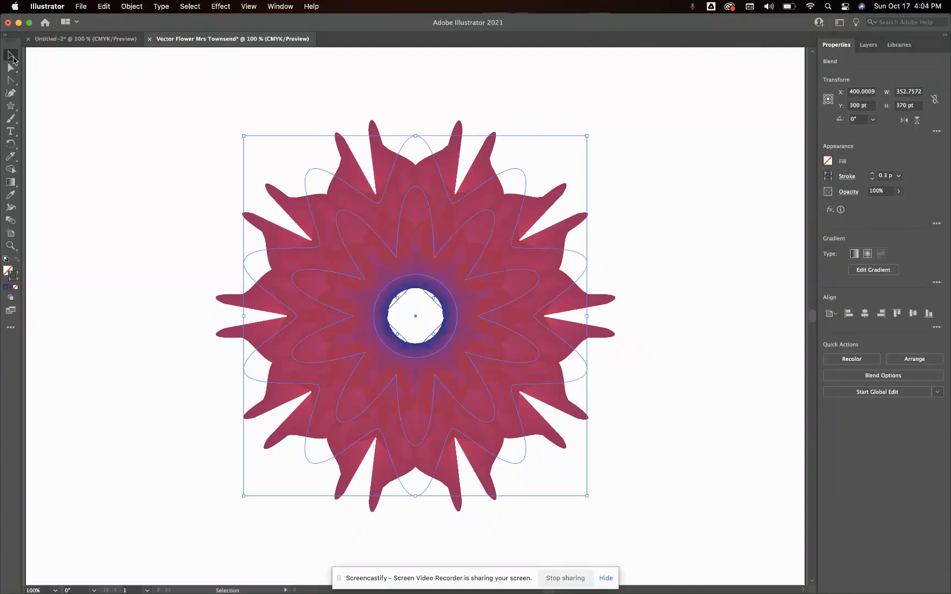
left_click(129, 135)
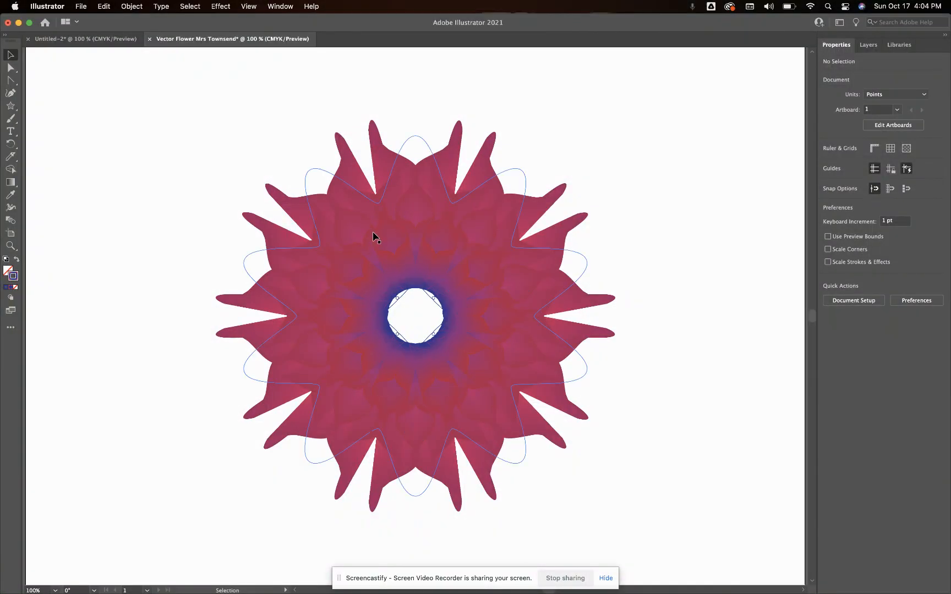
Using the Untitled-2 flower as reference, draw an 86 by 86 pt circle and center it over the flower's middle
left_click(118, 42)
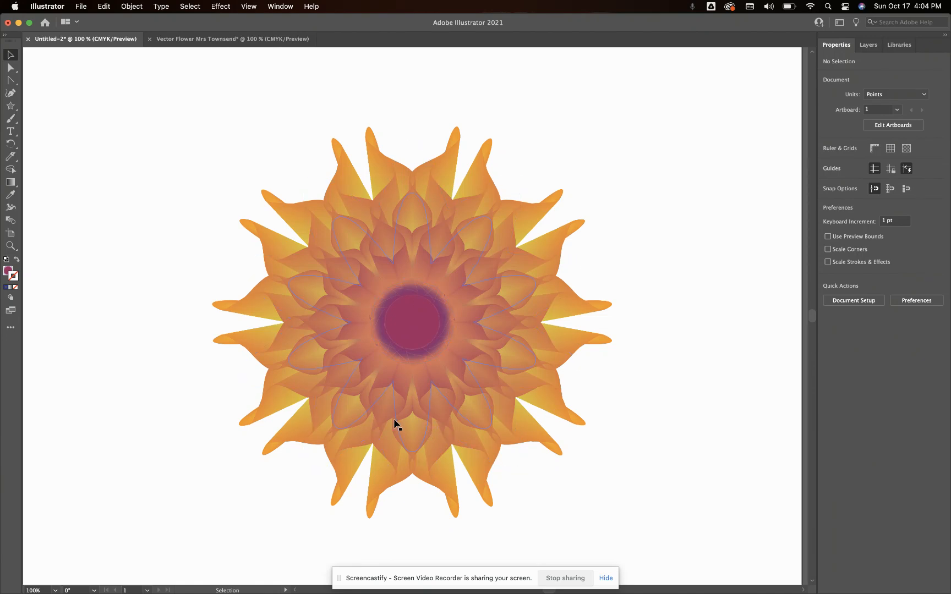
left_click(248, 41)
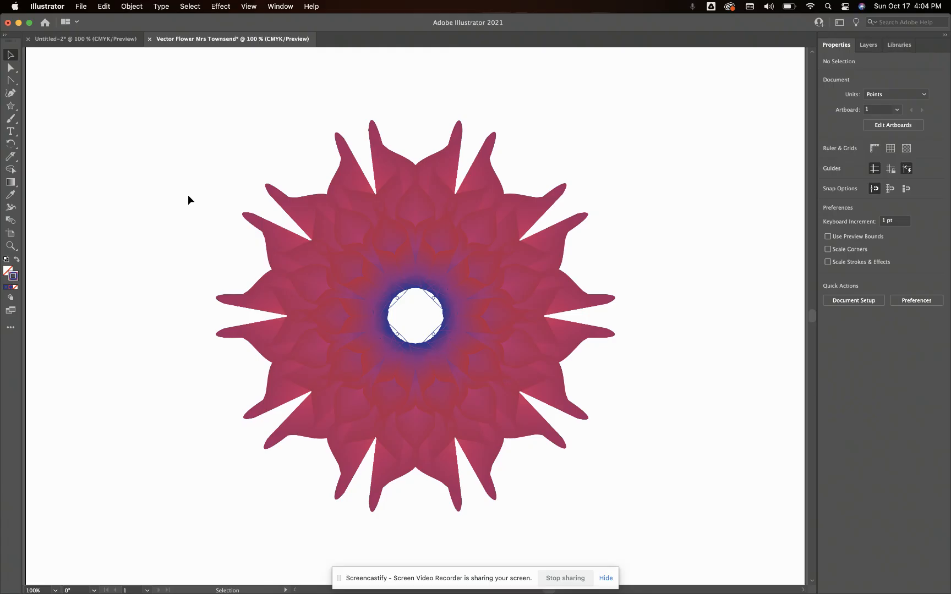
left_click(10, 106)
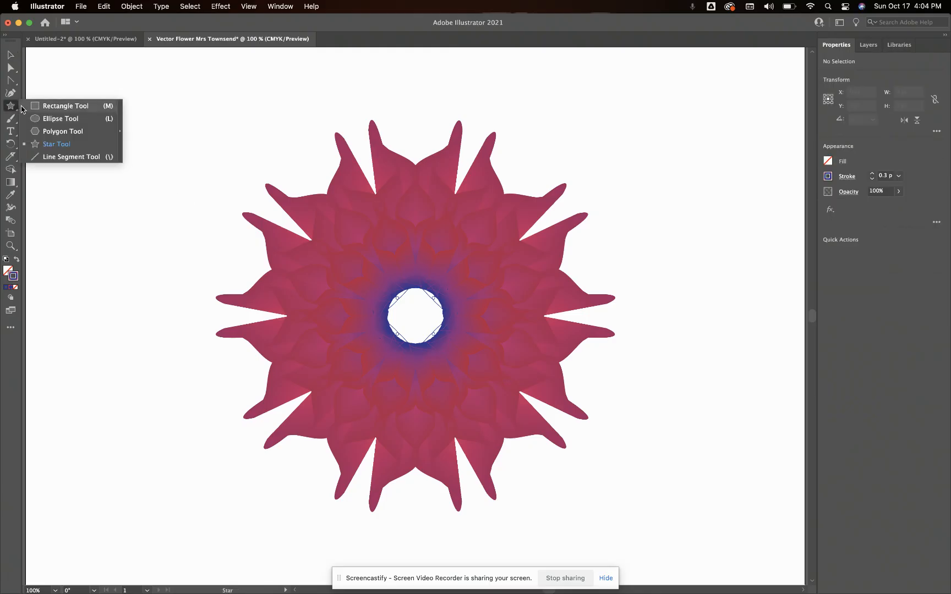
left_click(34, 119)
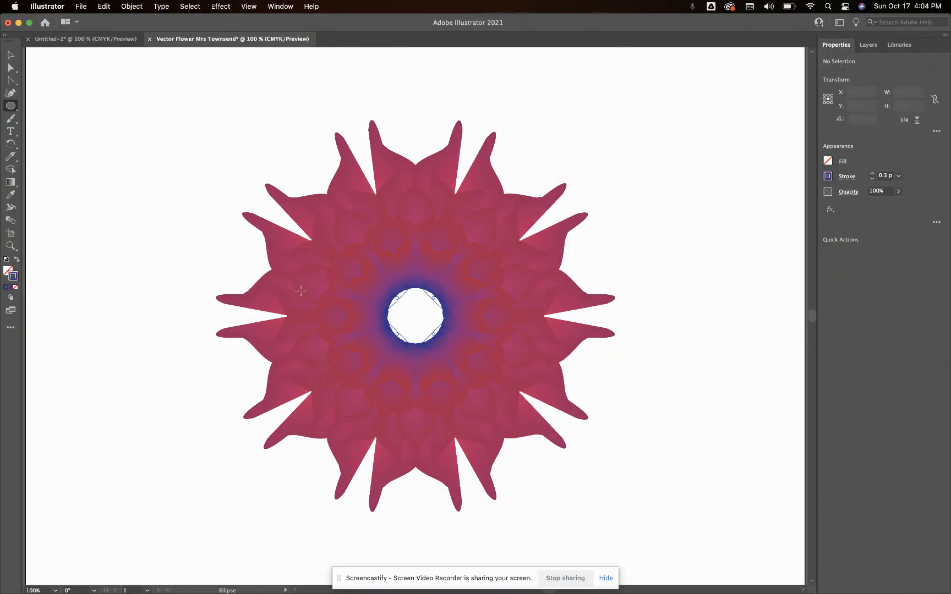
left_click(416, 315)
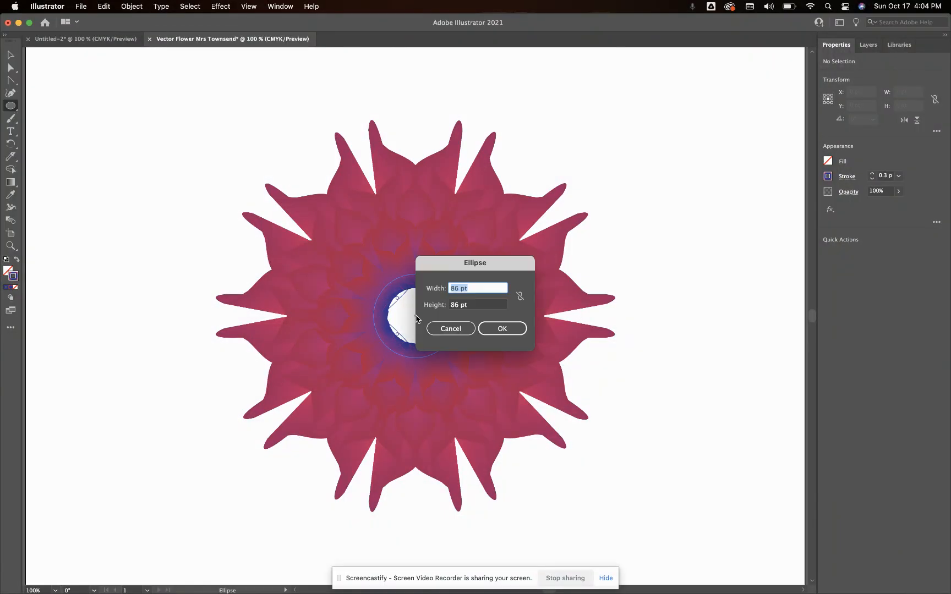
left_click(512, 329)
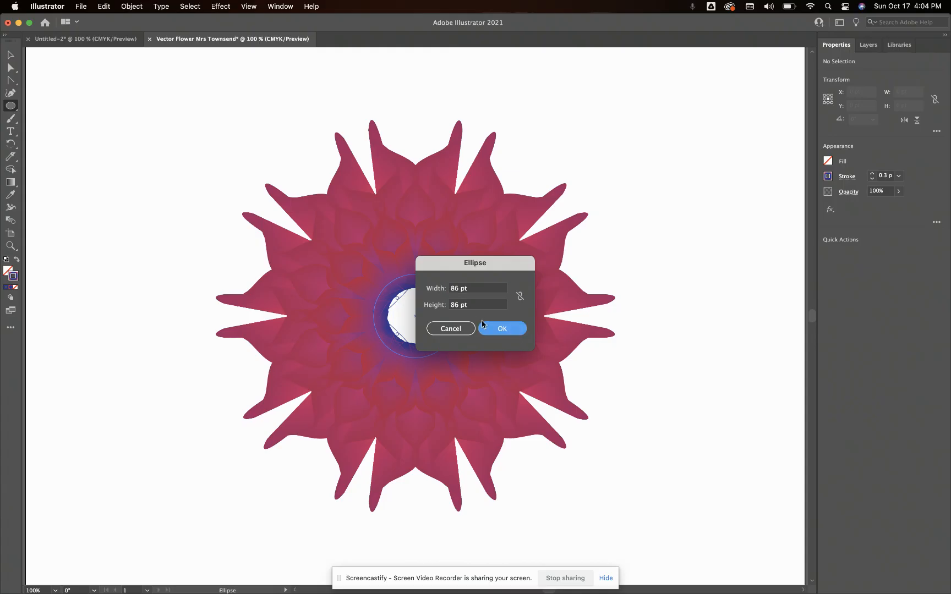
left_click(483, 326)
left_click(11, 54)
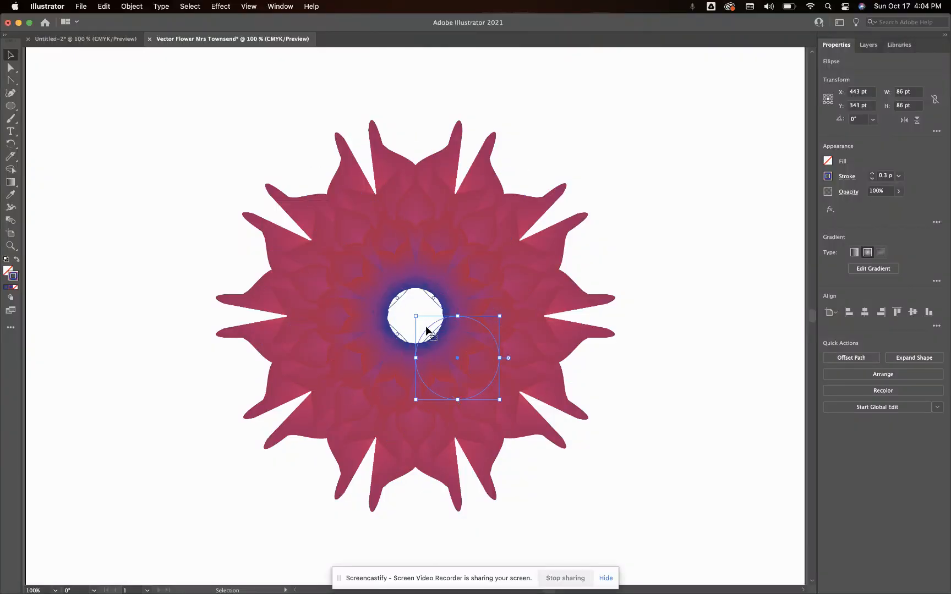
left_click_drag(429, 327, 388, 289)
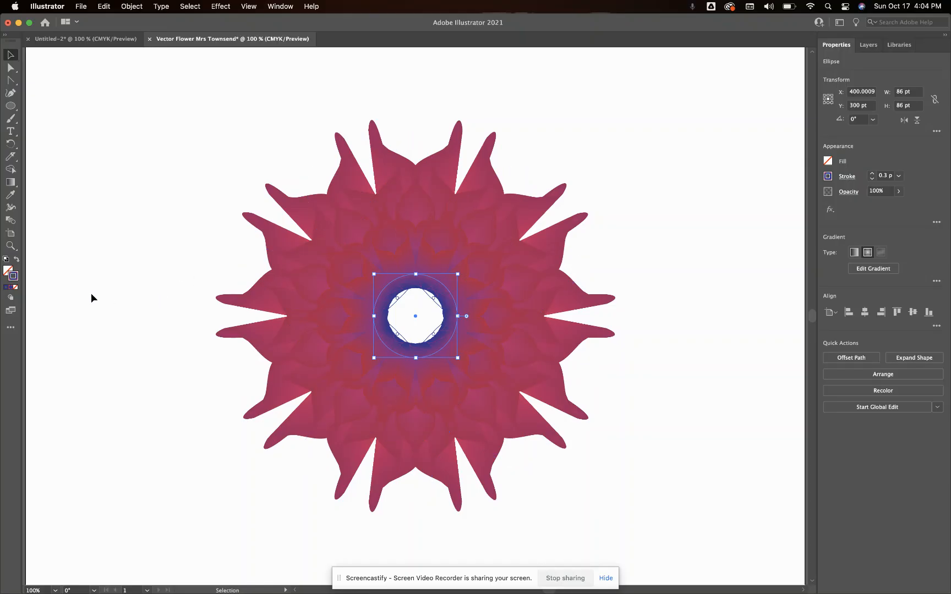
Fill the new center circle with the radial gradient and set its outer red stop to 0% opacity
left_click(8, 271)
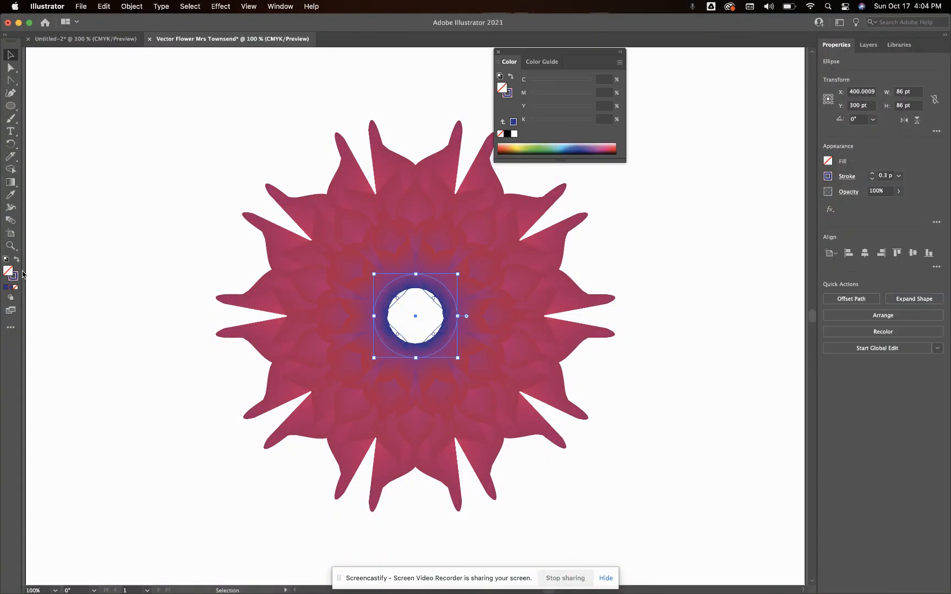
double_click(10, 184)
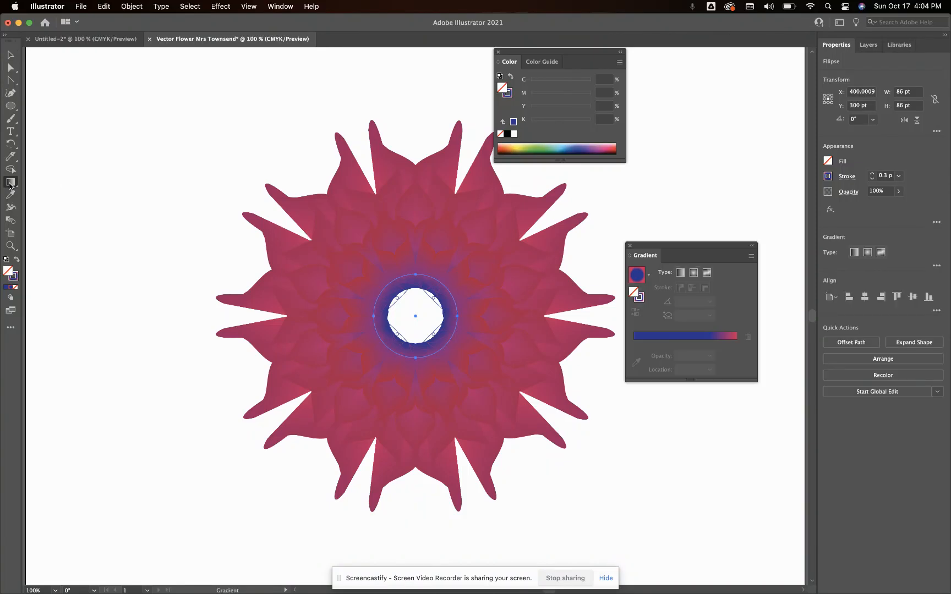
left_click(693, 273)
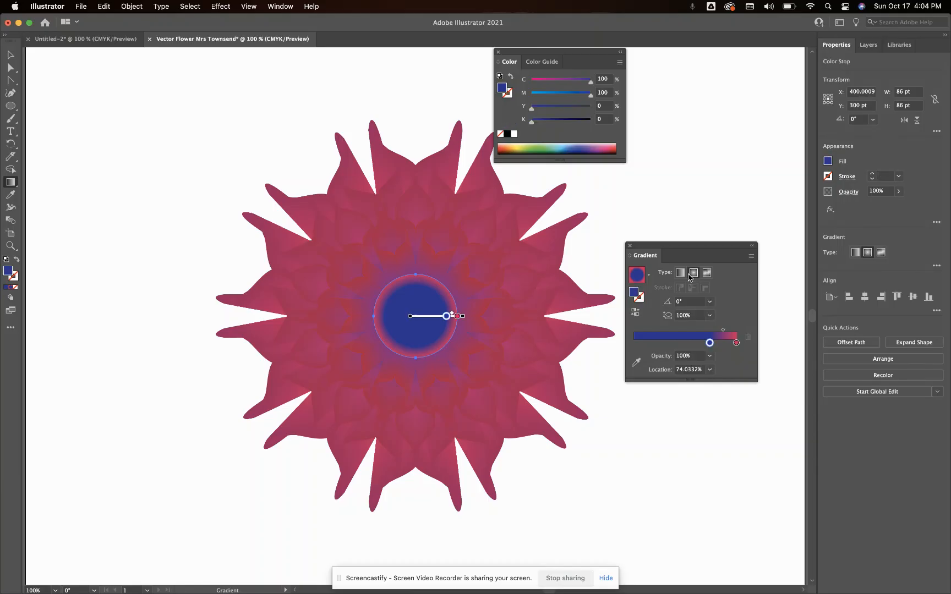
double_click(736, 343)
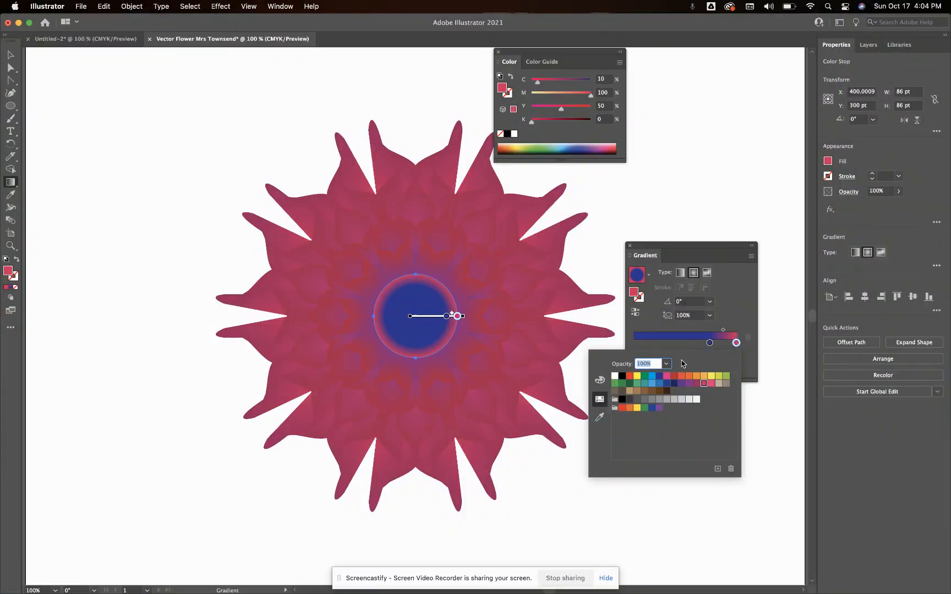
left_click(667, 364)
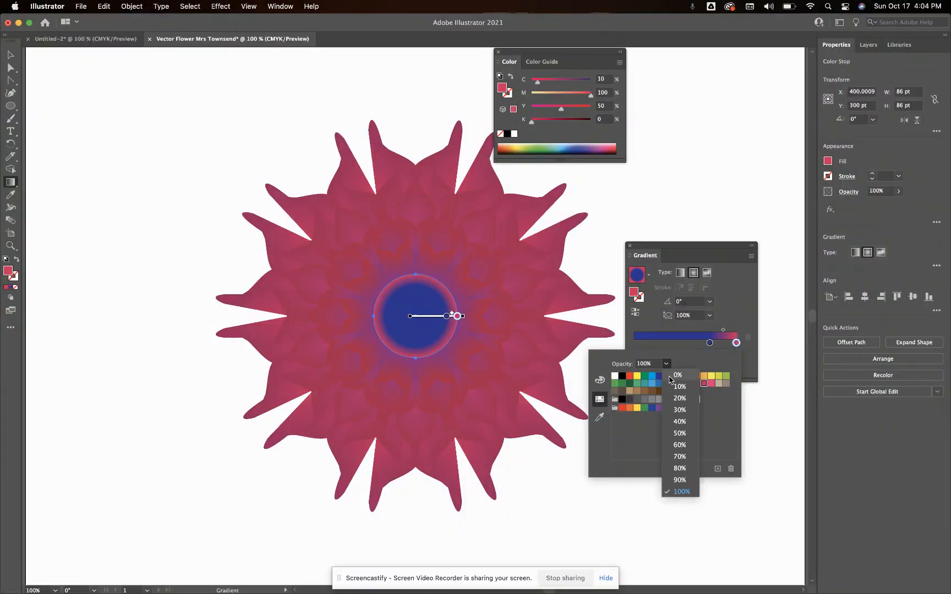
left_click(676, 375)
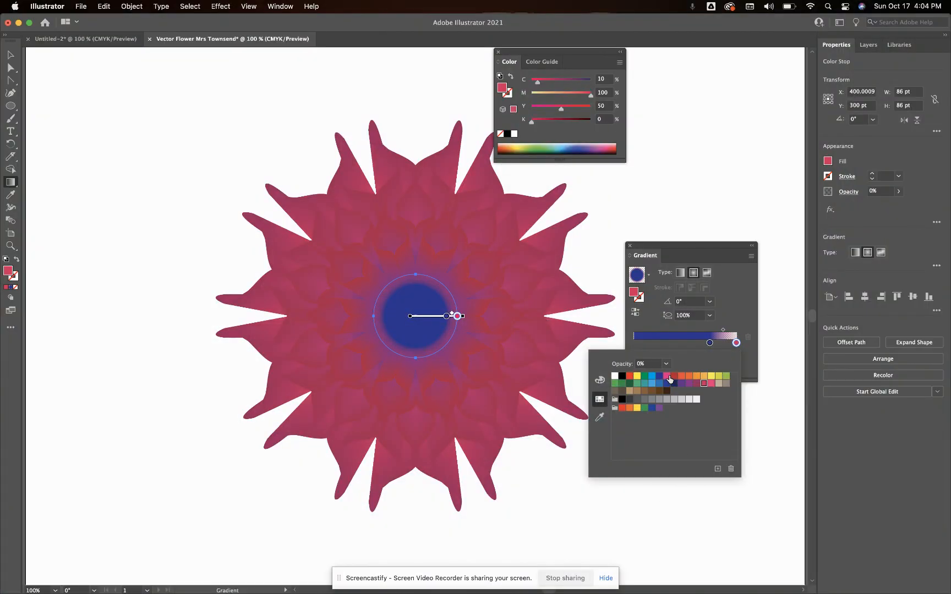
left_click(741, 282)
Move the fill gradient's blue stop to about 67.5% location, recolor it C=85 M=50 Y=0 K=0, and deselect the circle
left_click_drag(708, 343, 703, 343)
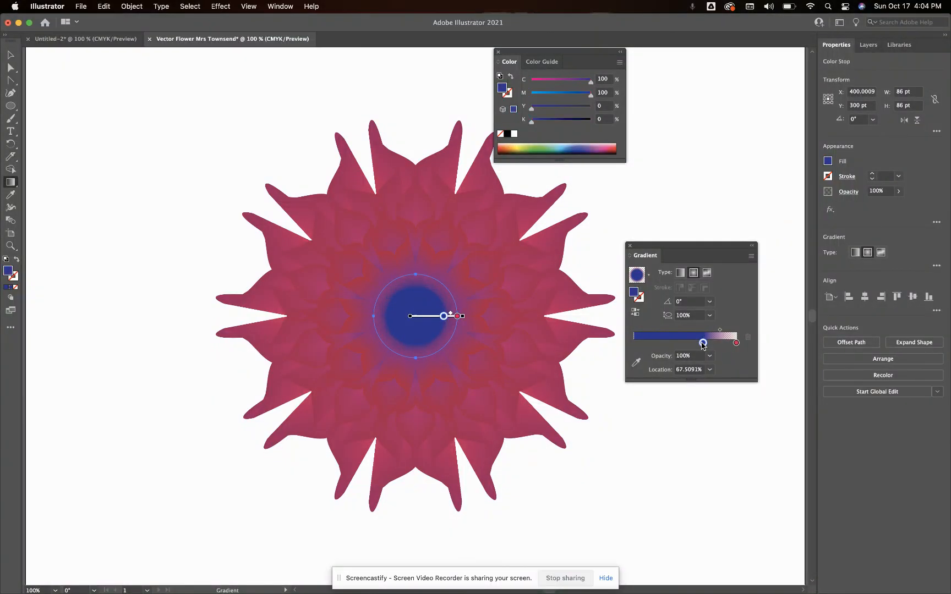
double_click(702, 343)
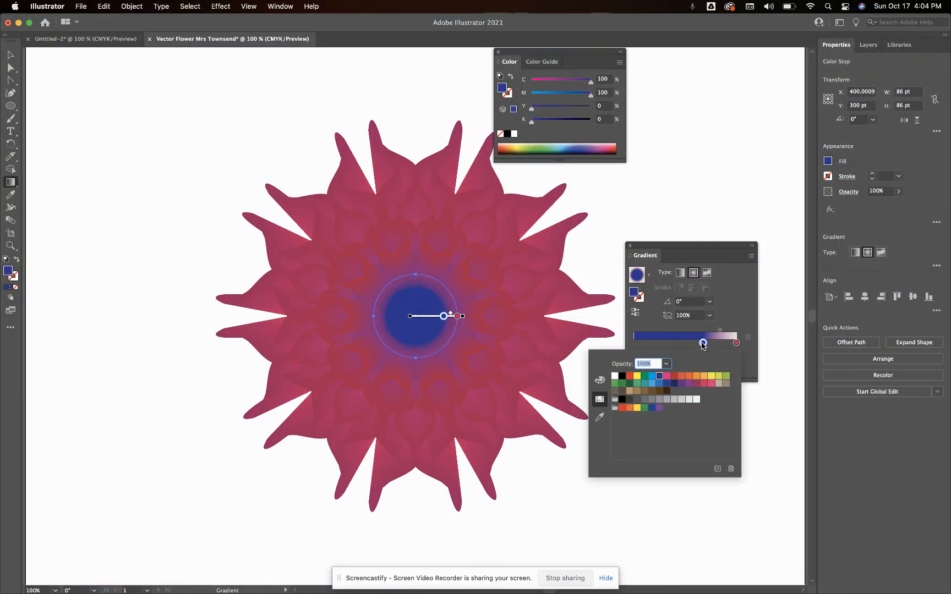
left_click(667, 384)
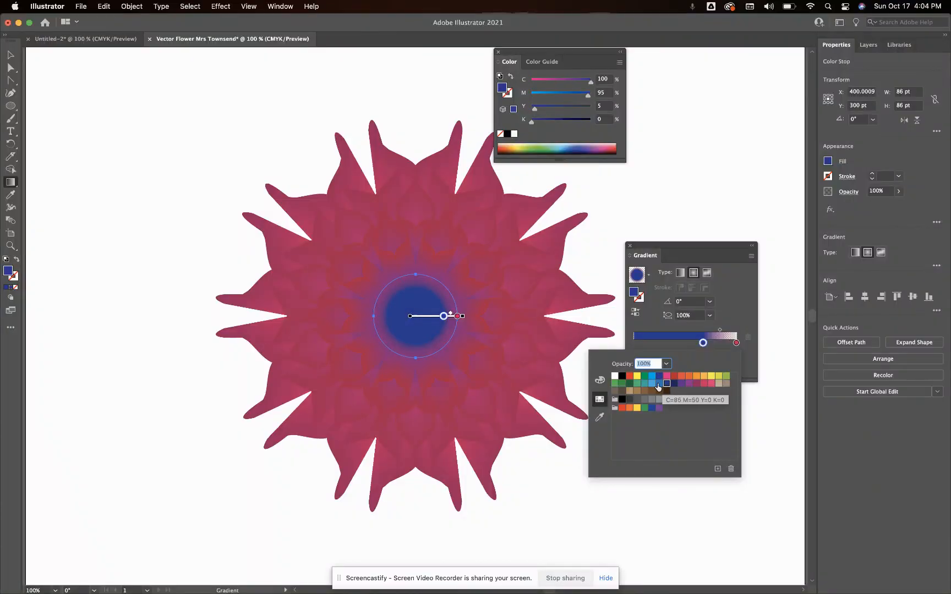
left_click(659, 383)
left_click(732, 300)
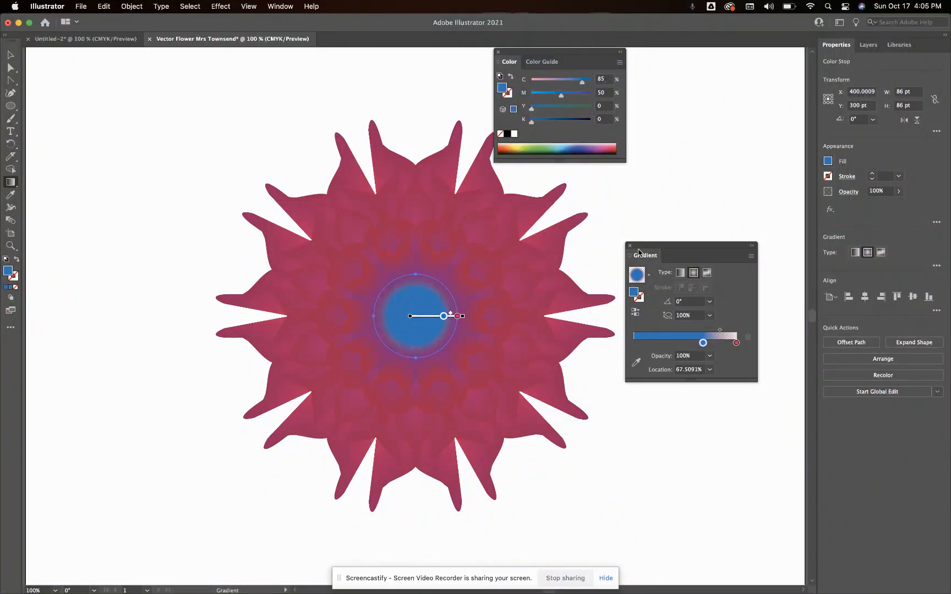
left_click(628, 246)
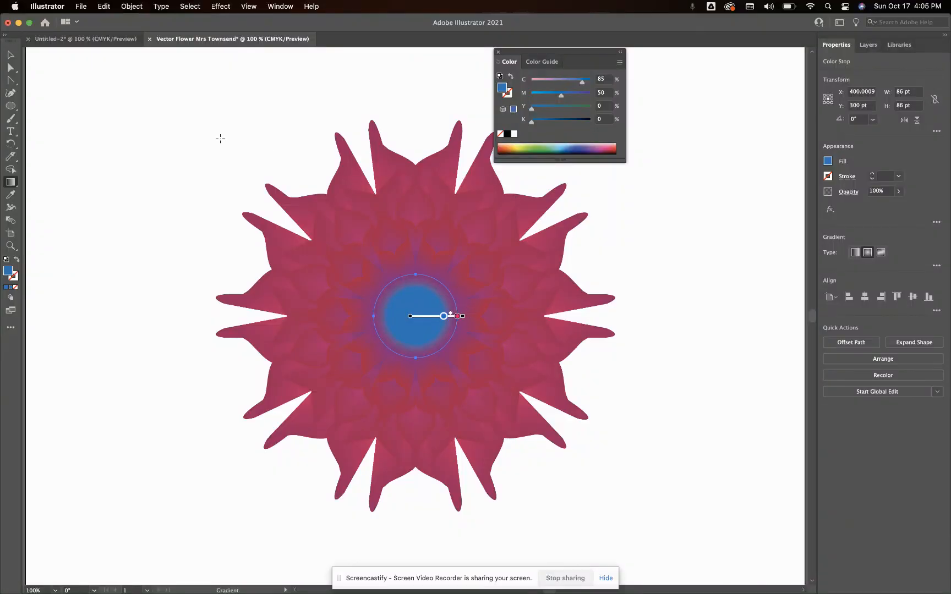
left_click(11, 56)
left_click(170, 180)
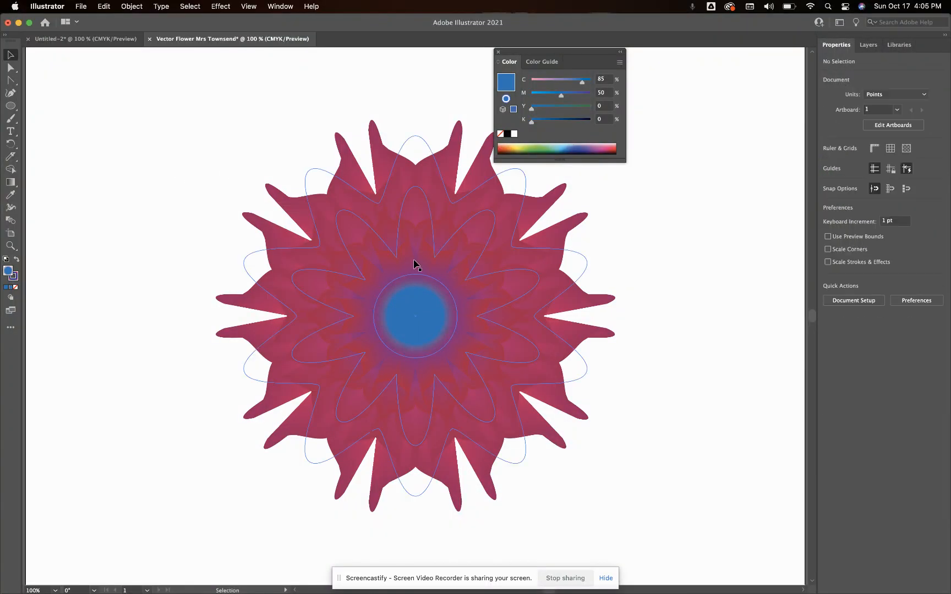
left_click(430, 208)
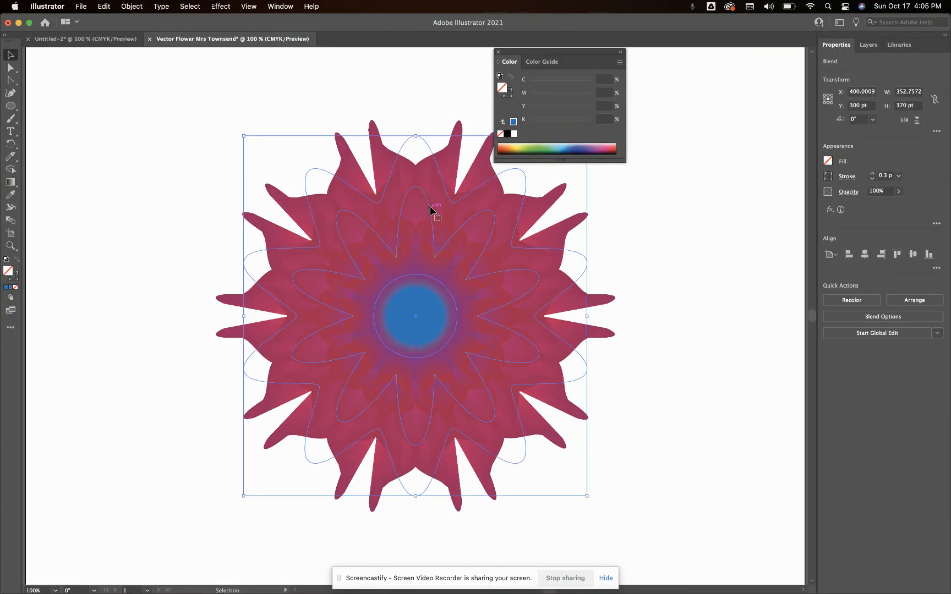
left_click(305, 87)
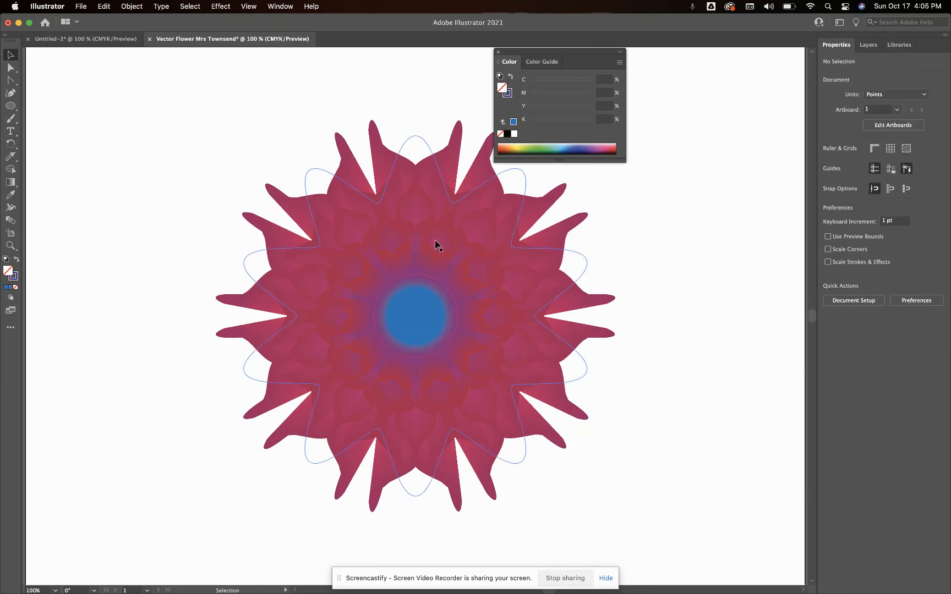
left_click(433, 216)
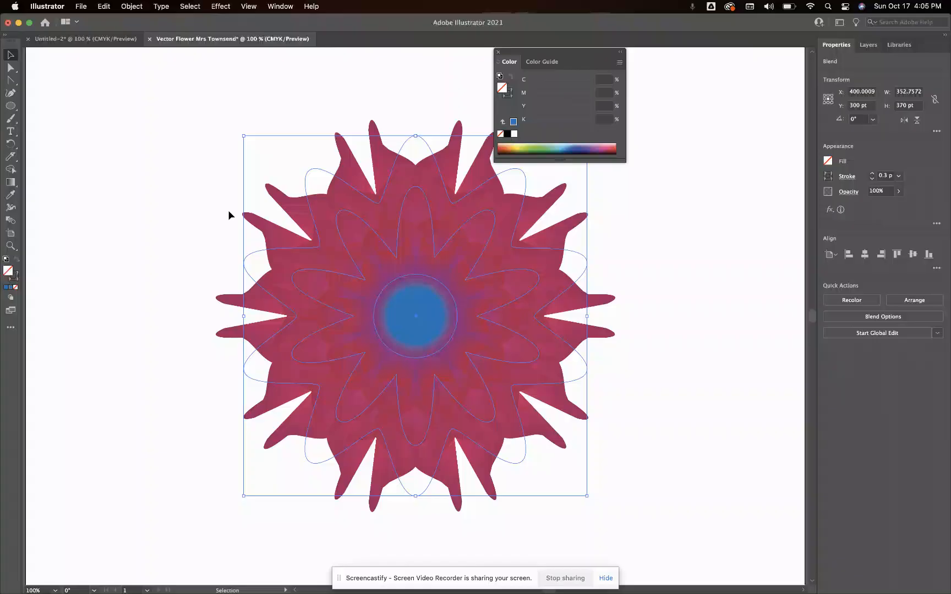
left_click(10, 182)
double_click(11, 185)
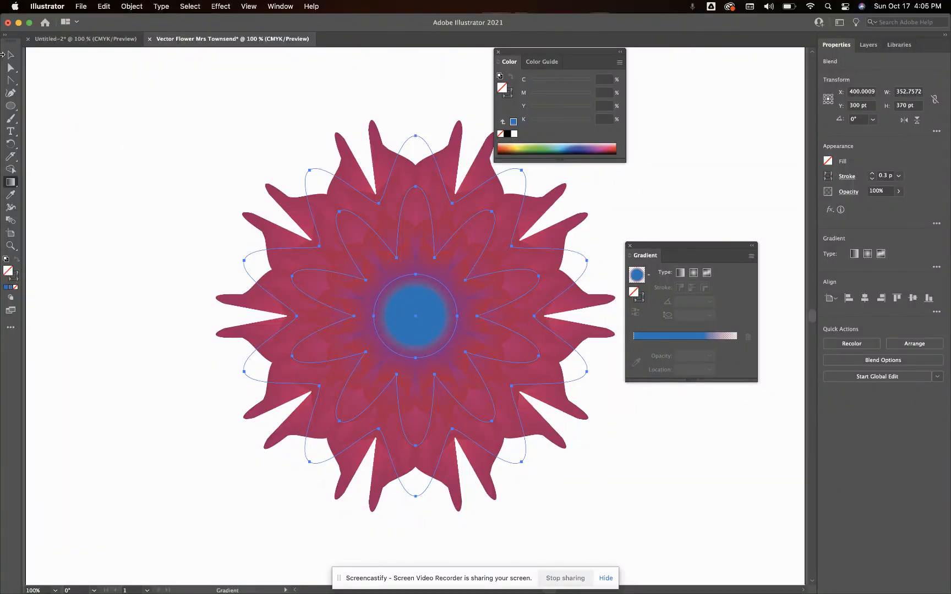
Select only the inner petal-shaped path within the flower blend and make its stroke the active color attribute
left_click(11, 67)
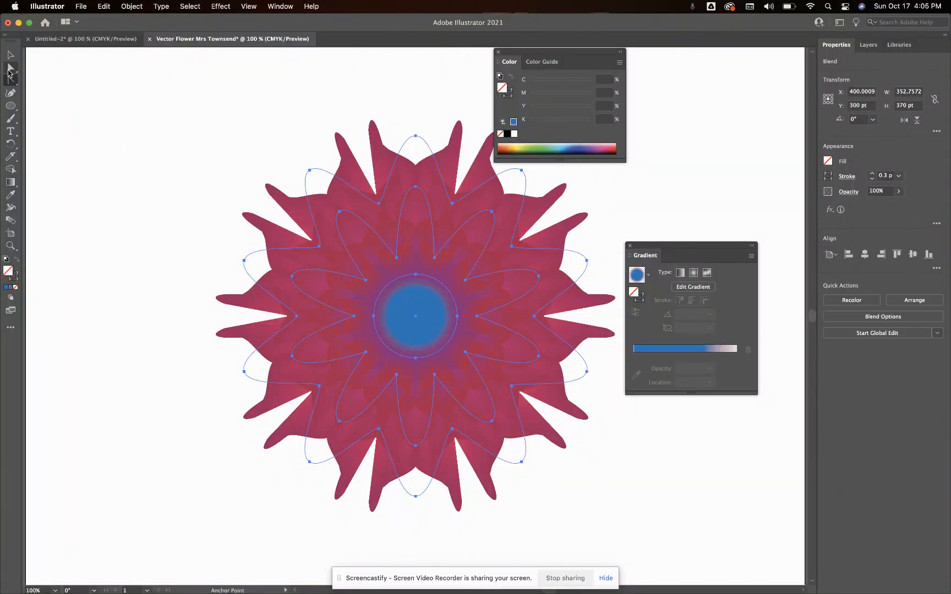
left_click(146, 88)
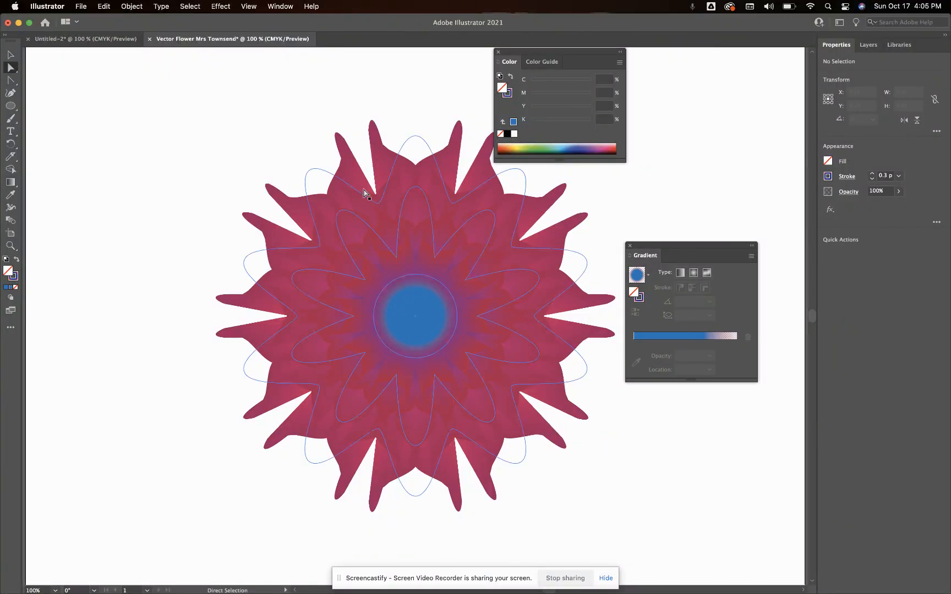
left_click(364, 220)
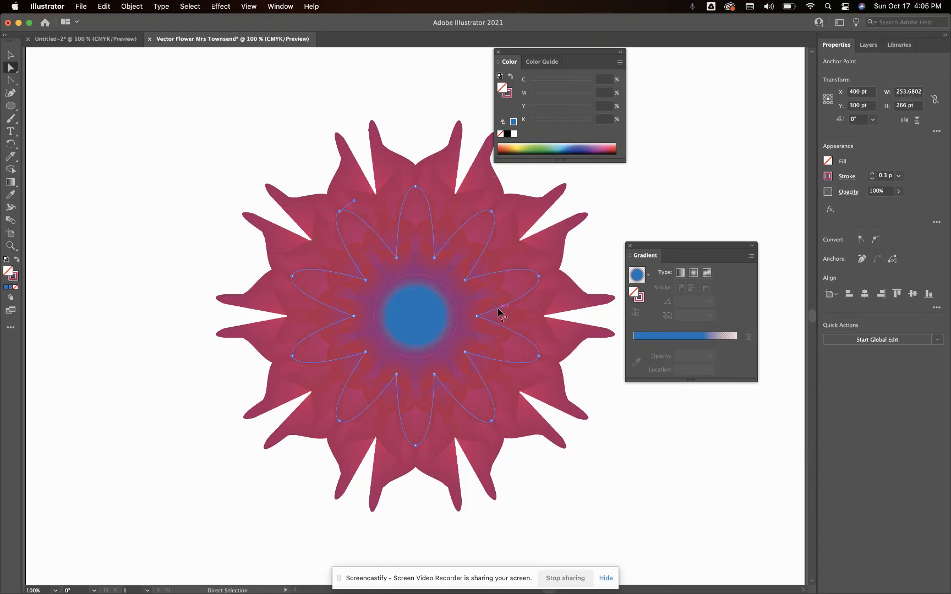
left_click(630, 246)
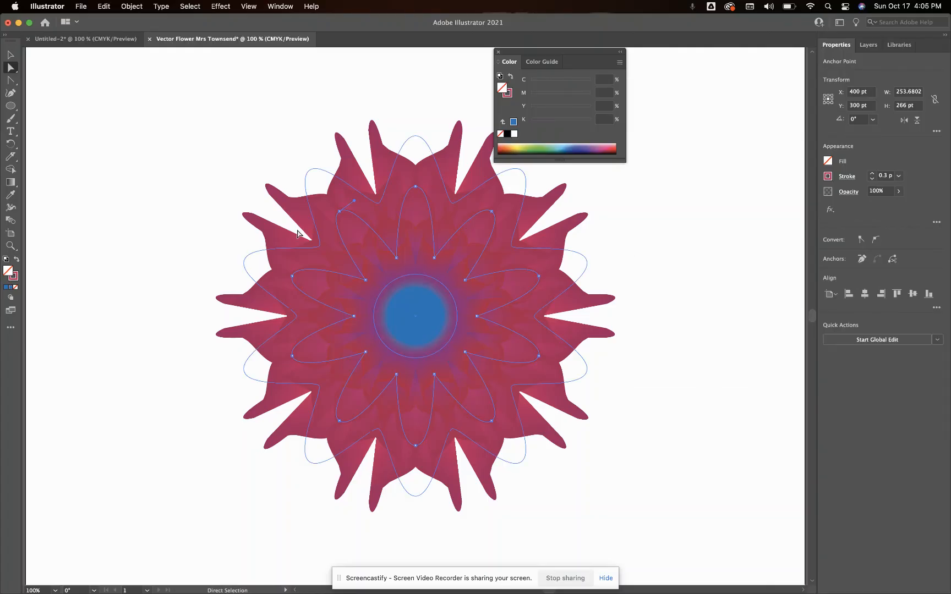
left_click(15, 280)
double_click(13, 277)
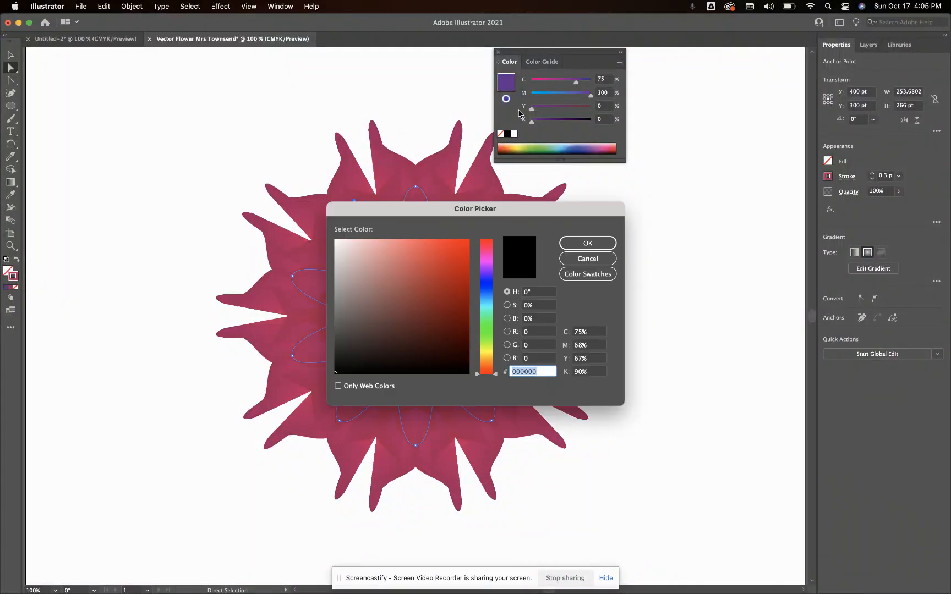
left_click(584, 262)
Recolor the red stop of the inner path's radial stroke gradient to purple, C=75 M=100 Y=0 K=0
double_click(10, 182)
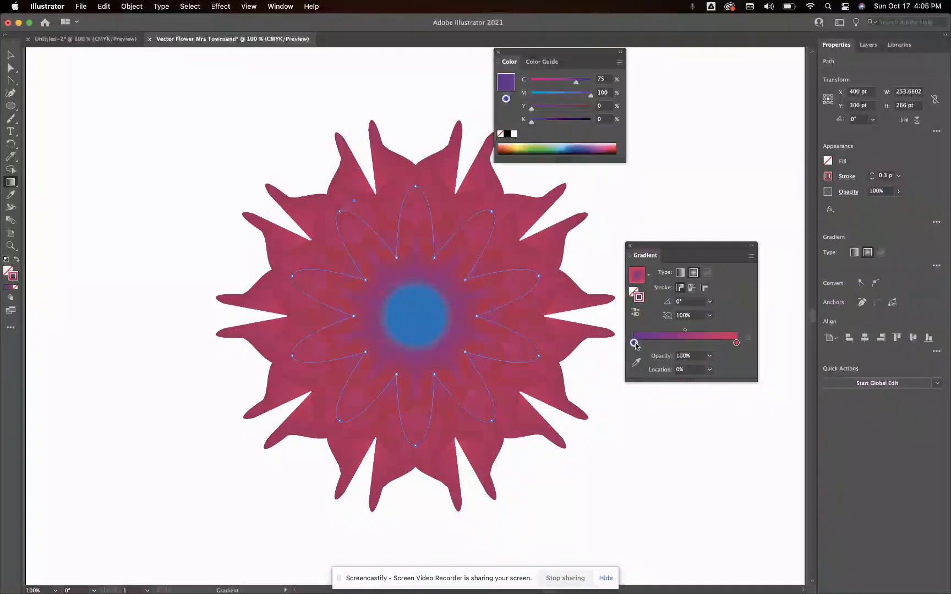
left_click(736, 342)
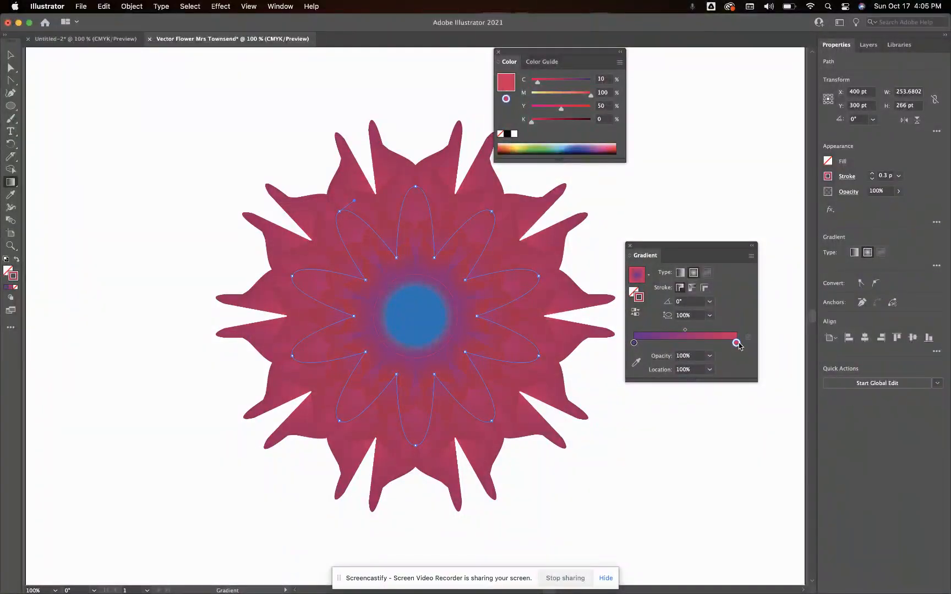
double_click(737, 345)
left_click(736, 345)
double_click(737, 345)
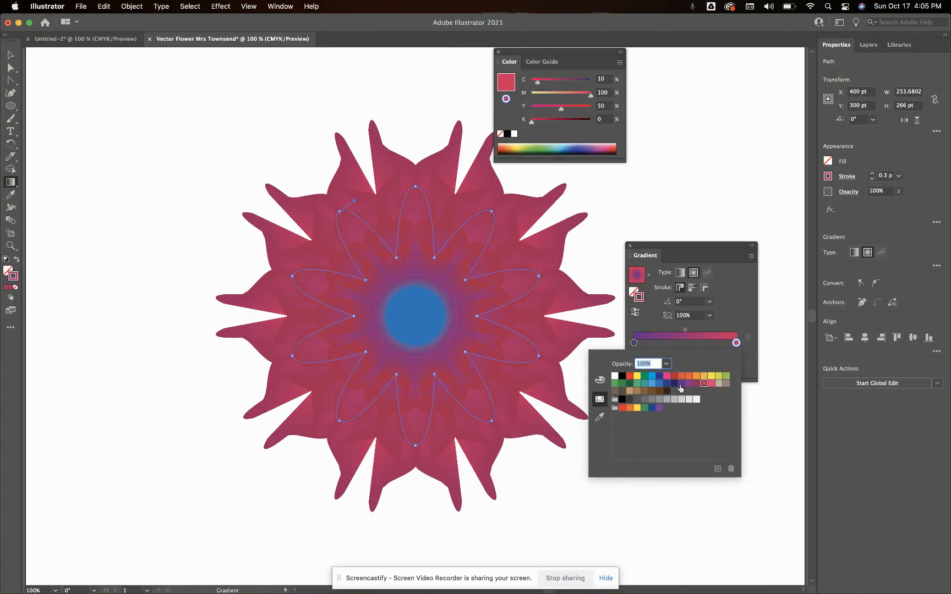
left_click(682, 384)
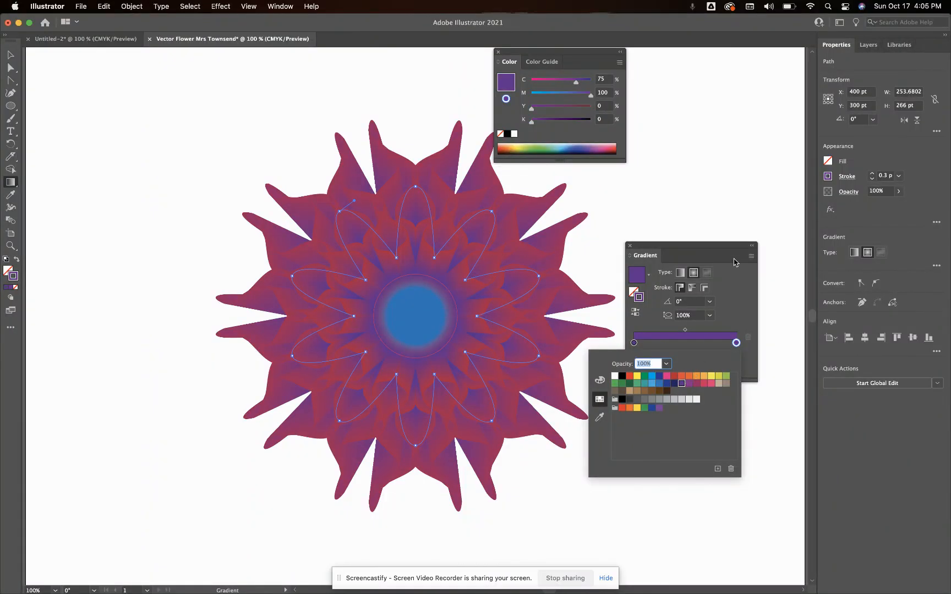
Close the Gradient and Color panels and deselect the inner flower path
left_click(629, 247)
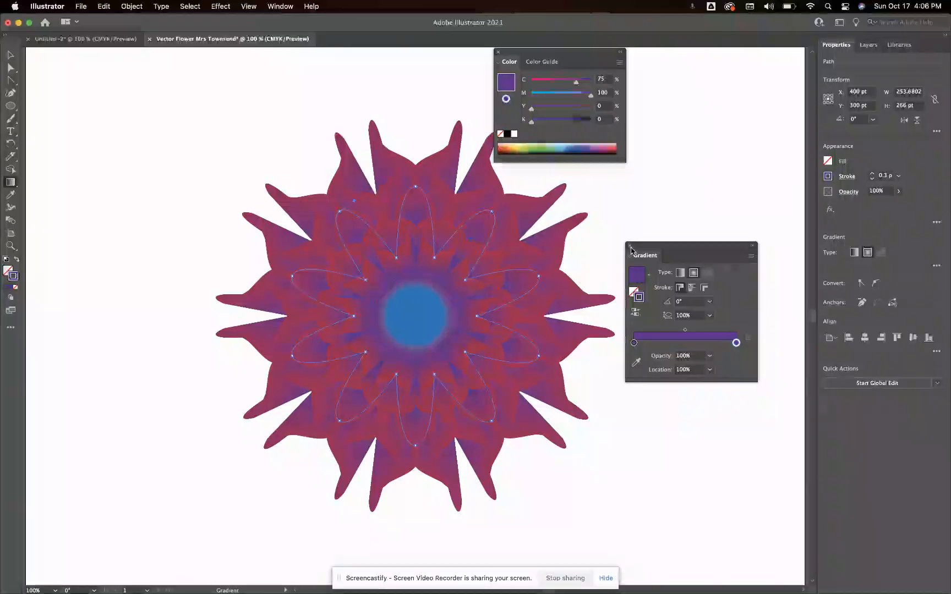
left_click(629, 246)
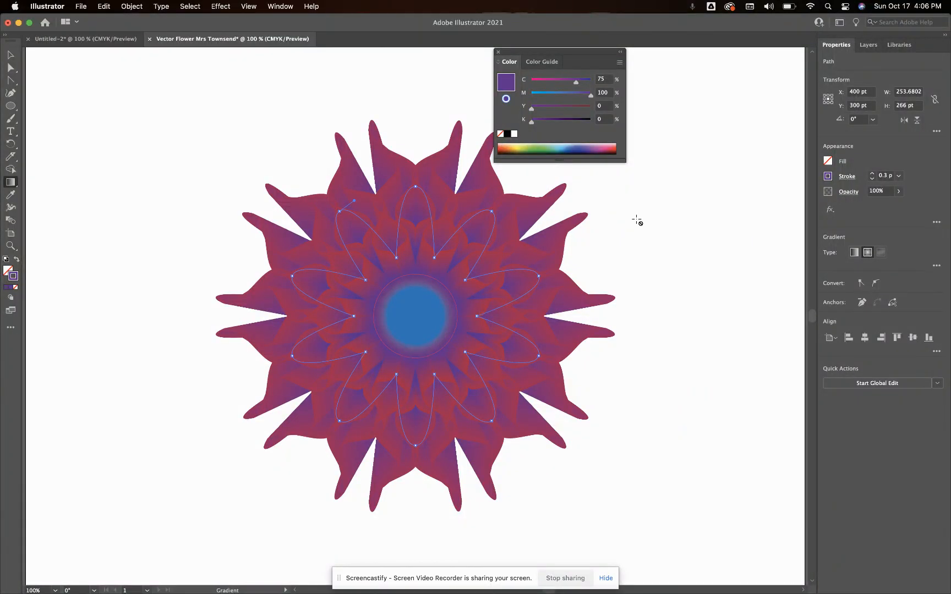
left_click(498, 52)
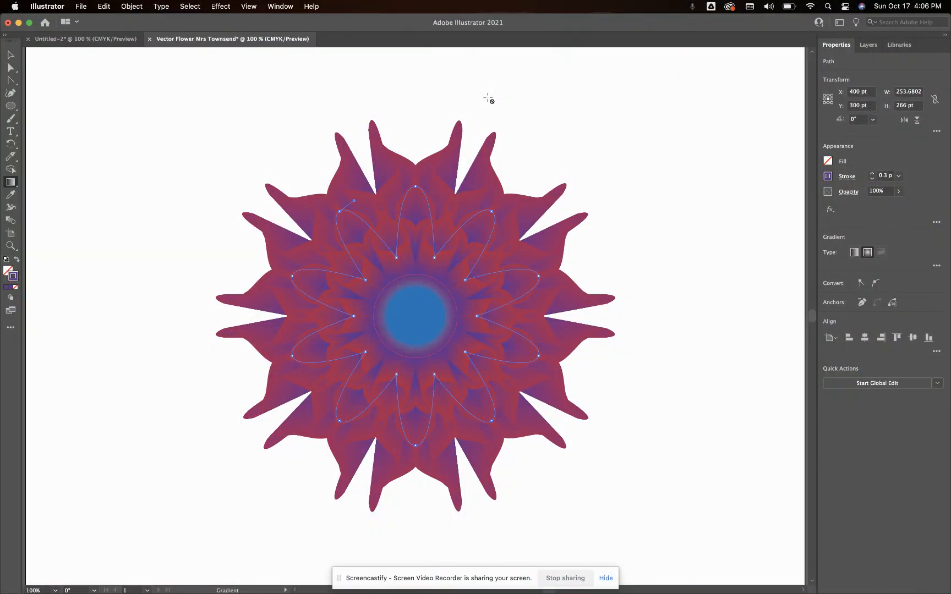
left_click(10, 55)
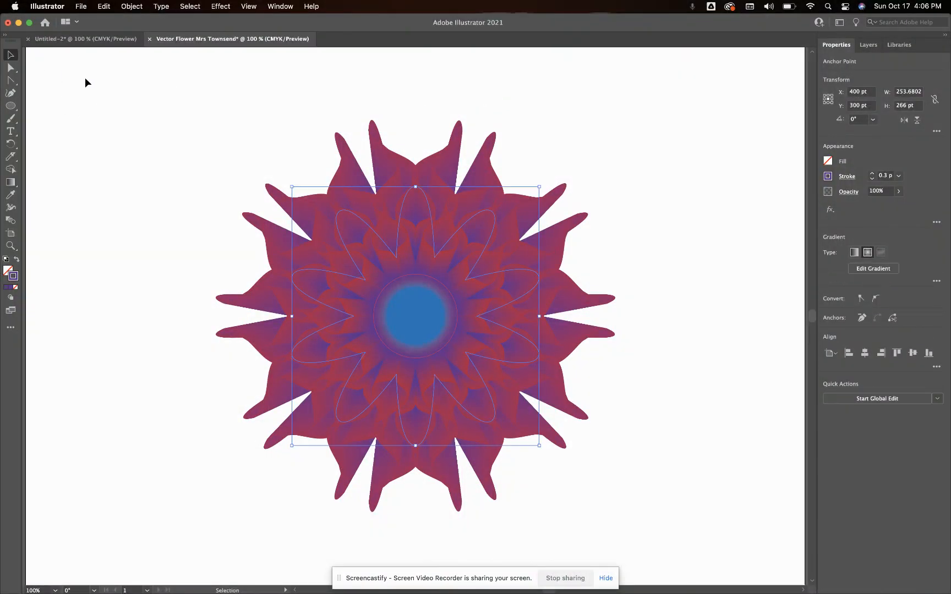
left_click(106, 98)
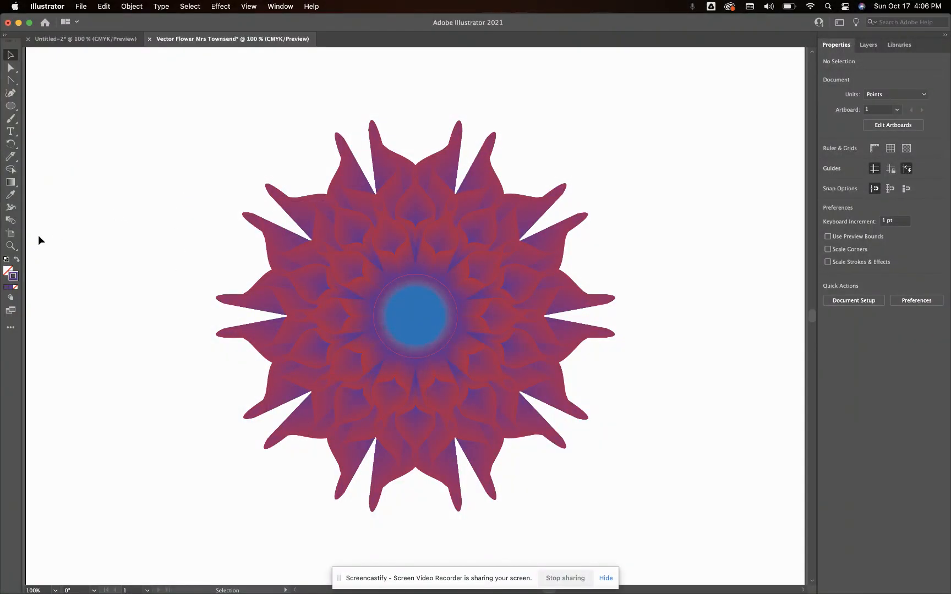
Create a new layer and move it beneath the flower's layer
key("a")
key("super+minus")
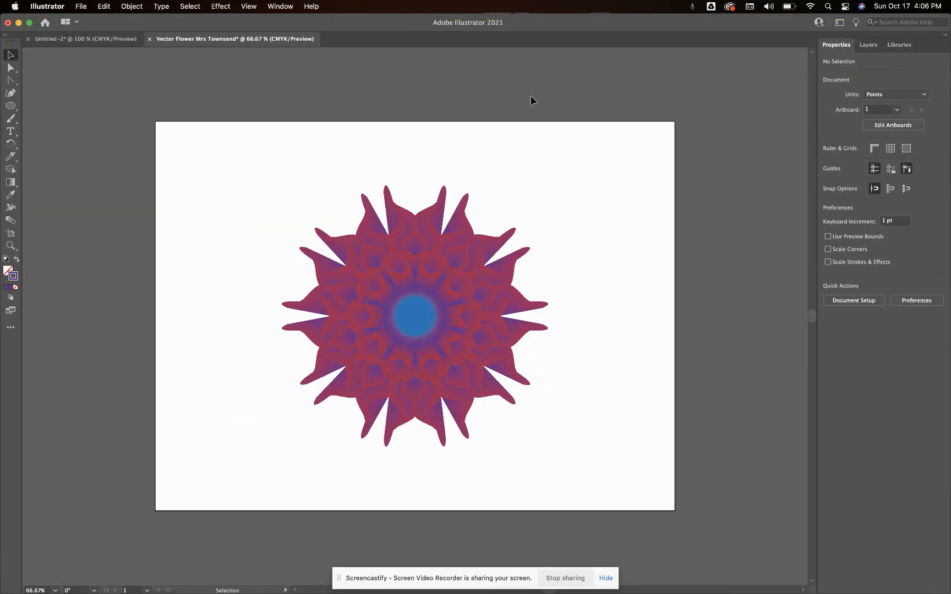
left_click(867, 46)
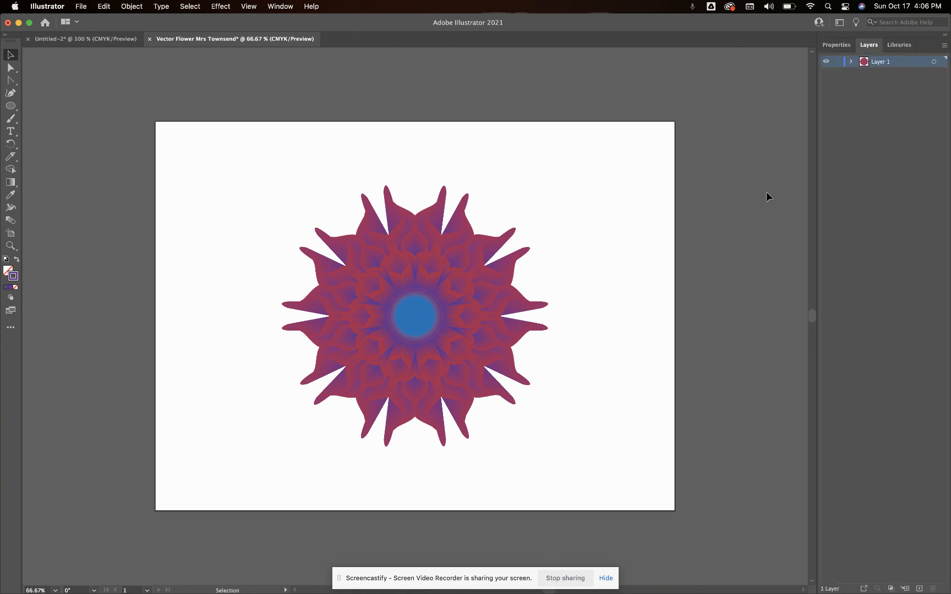
left_click(919, 588)
left_click_drag(898, 66, 890, 84)
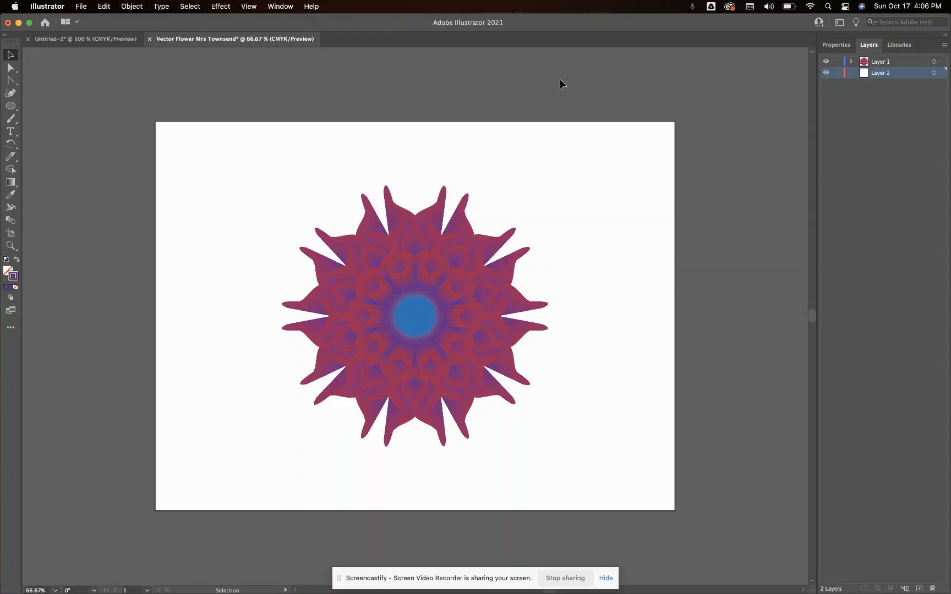
Prepare the Rectangle tool with the default stroke and a dark gray fill of C=66.6 M=60.32 Y=58.86 K=44.24
left_click_drag(10, 106, 26, 105)
left_click(7, 270)
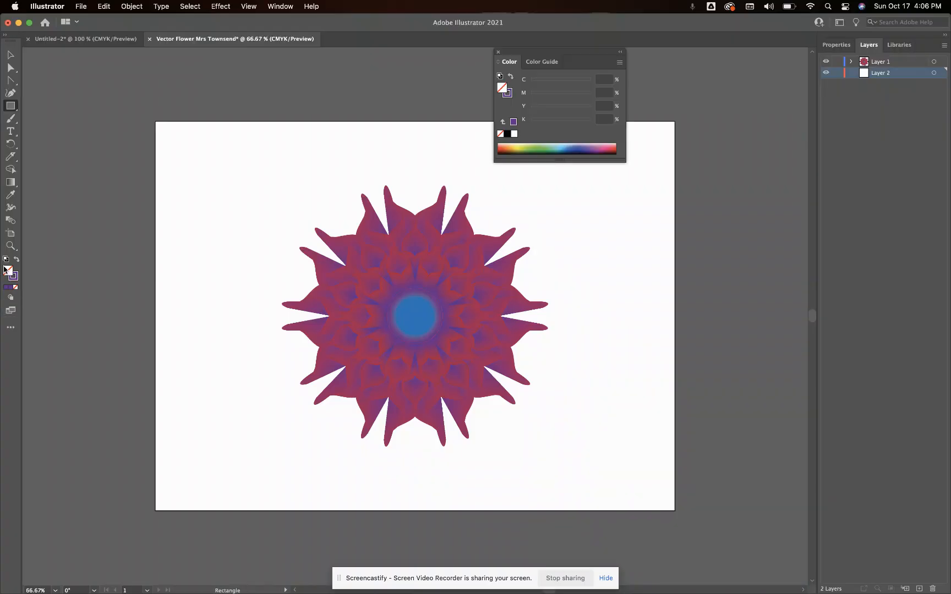
left_click(5, 259)
double_click(8, 270)
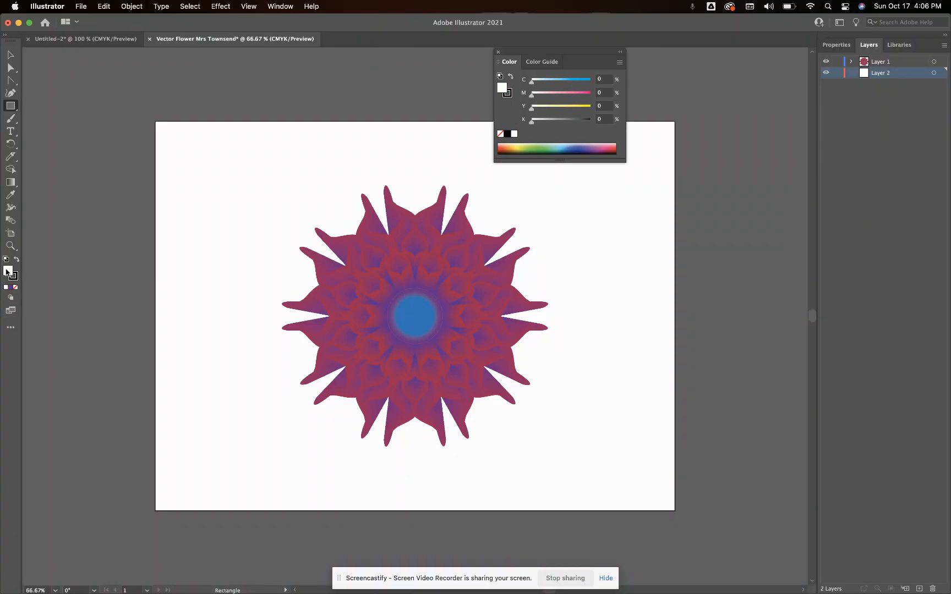
left_click(336, 314)
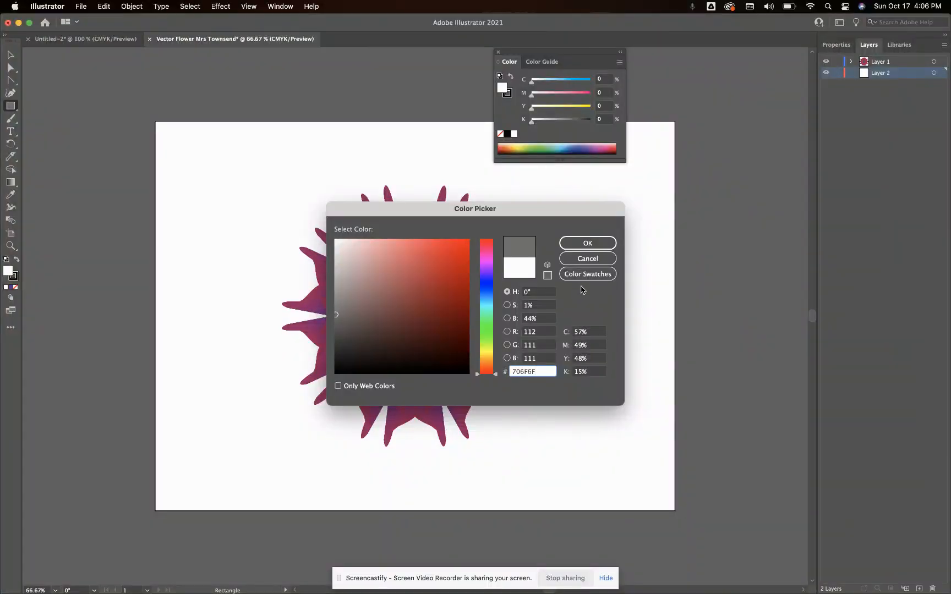
left_click(336, 336)
left_click(587, 243)
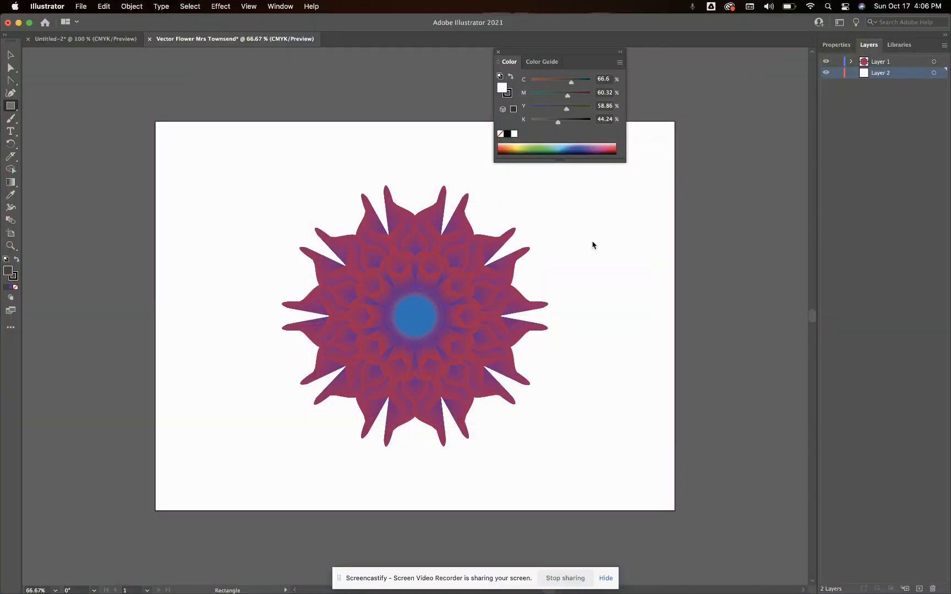
Try a dark gray background rectangle extending past the artboard edges behind the flower, and delete it
left_click_drag(132, 112, 688, 520)
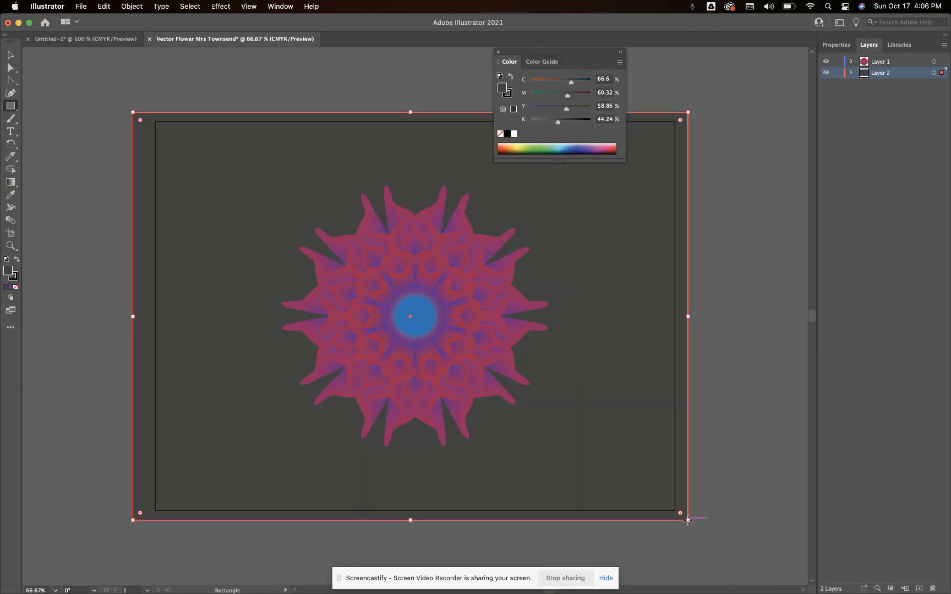
left_click(498, 53)
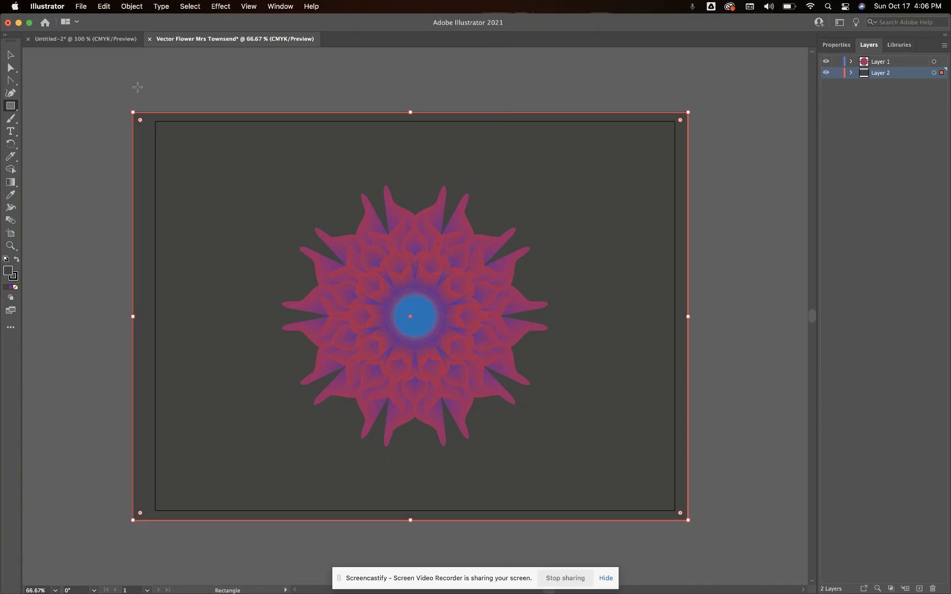
key("BackSpace")
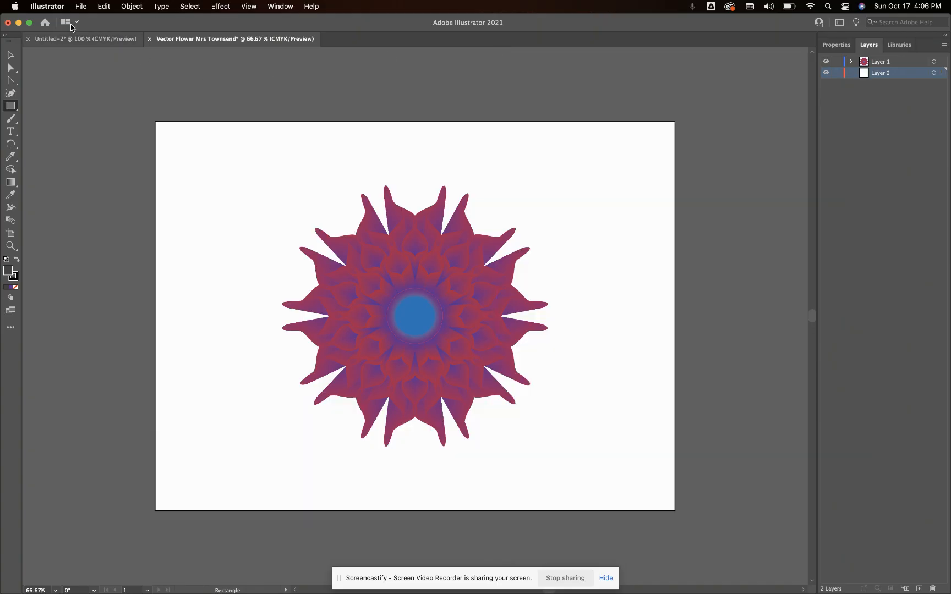
Start saving a copy of the document on the computer and choose the Google Drive folder My Drive > 2021-2022 > DAM I > Illustrator
left_click(82, 7)
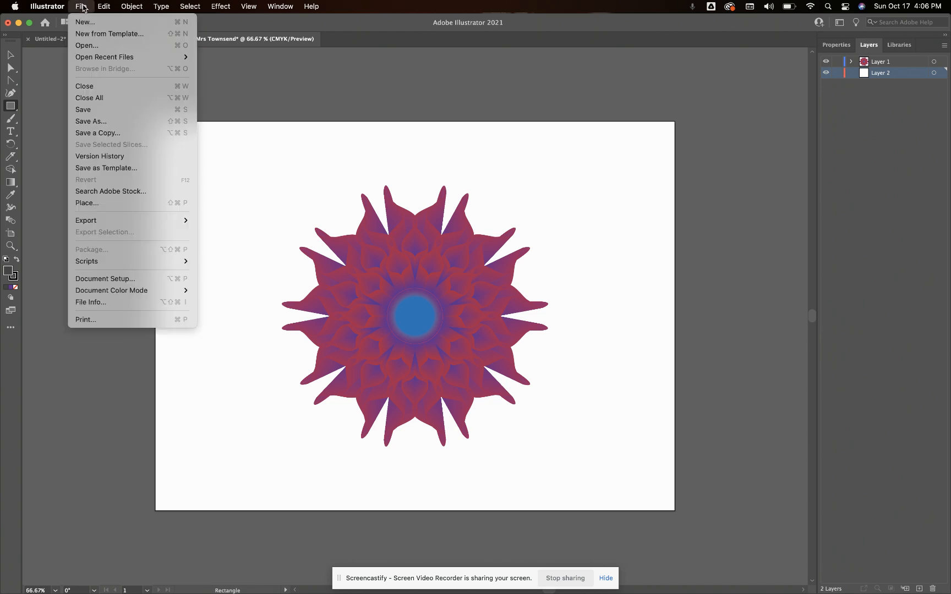
left_click(82, 122)
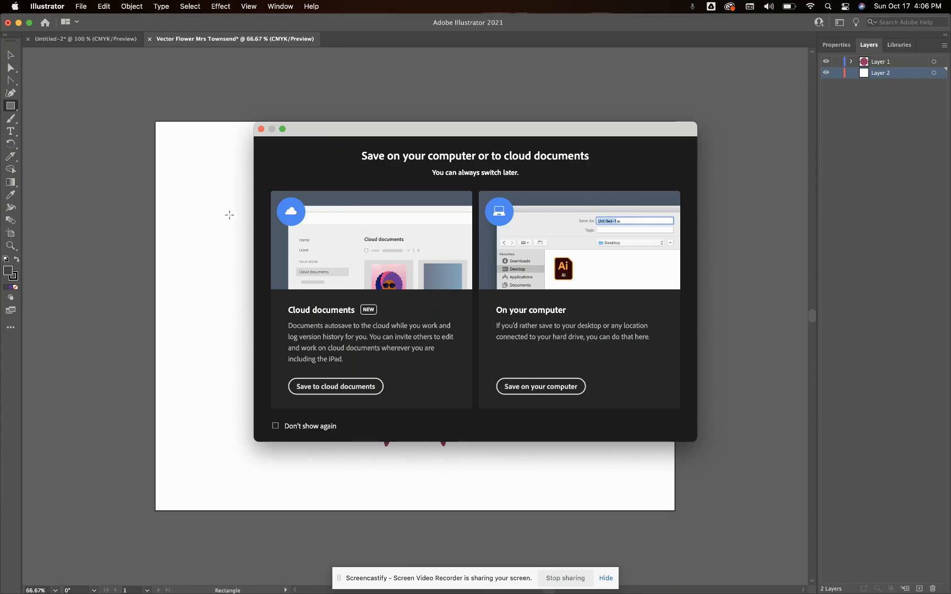
left_click(519, 390)
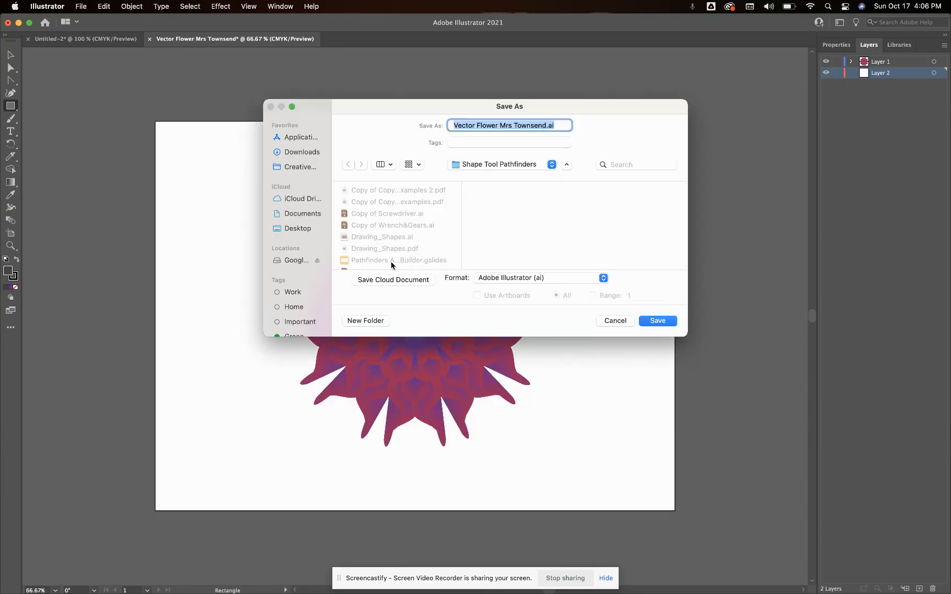
left_click(288, 259)
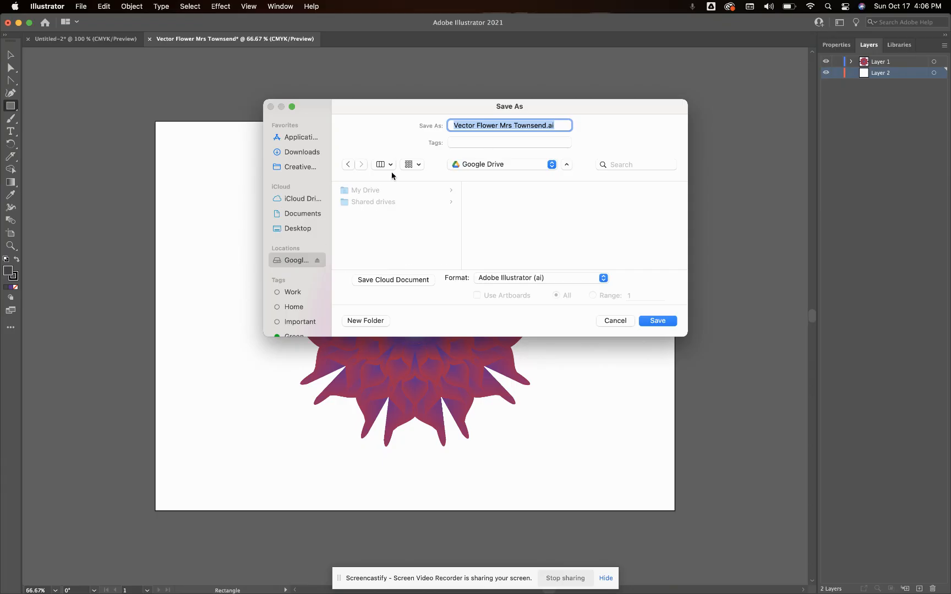
left_click(378, 188)
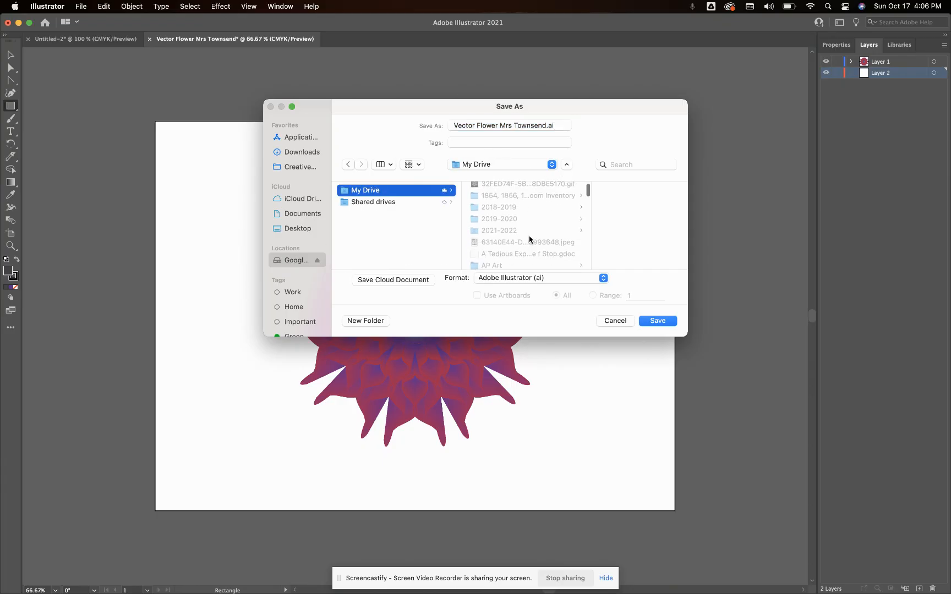
left_click(517, 223)
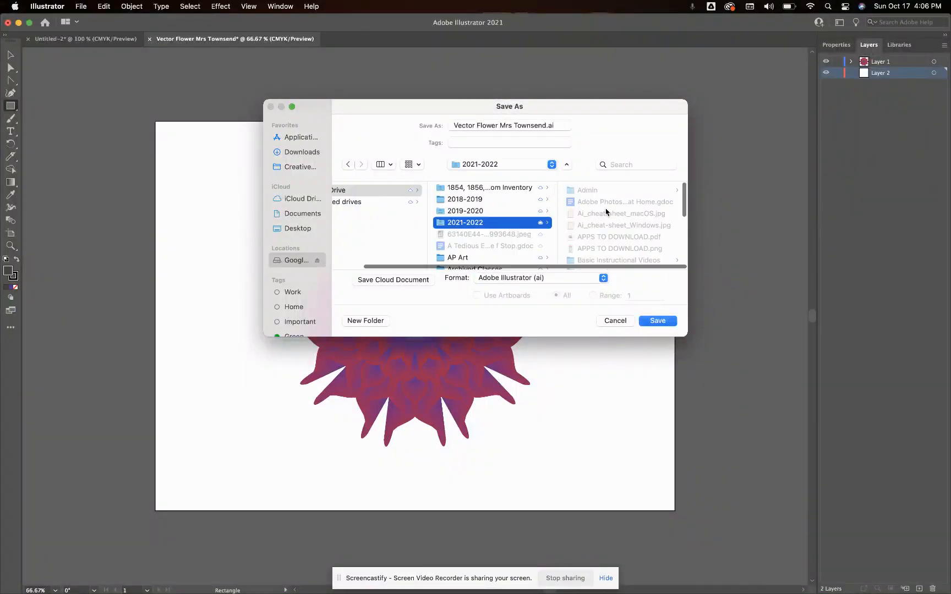
scroll(606, 211, "up", 3)
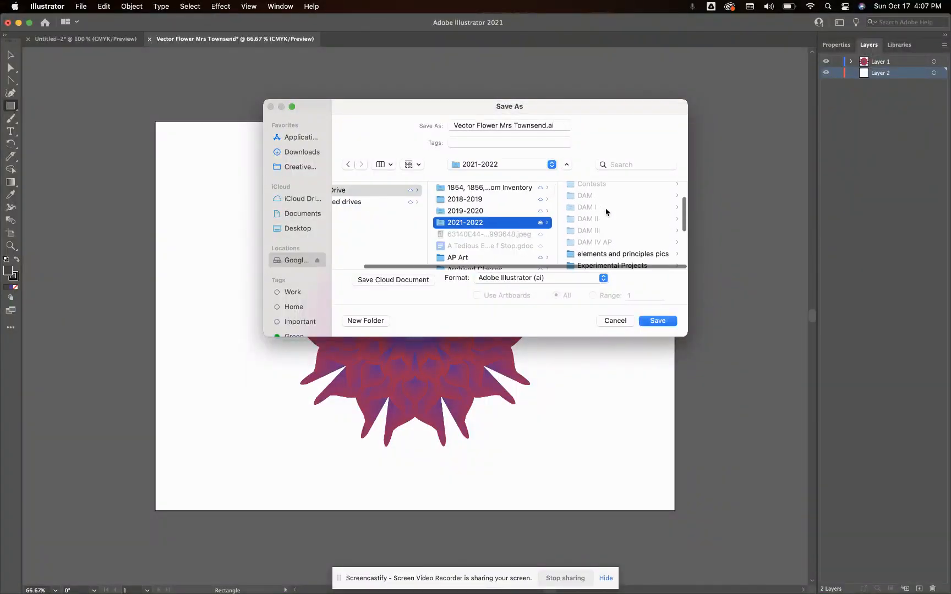
left_click(606, 211)
scroll(605, 212, "down", 5)
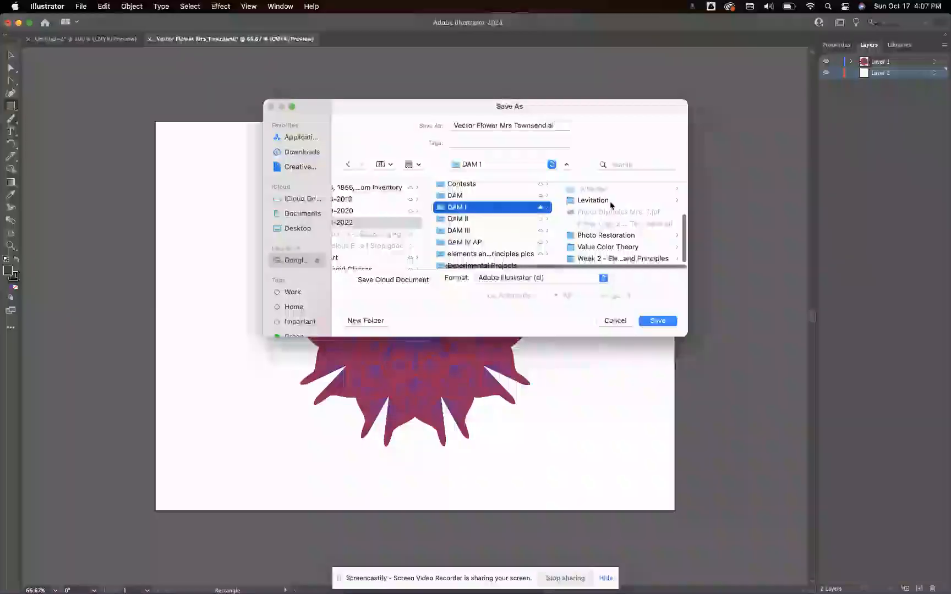
scroll(610, 206, "up", 2)
left_click(596, 220)
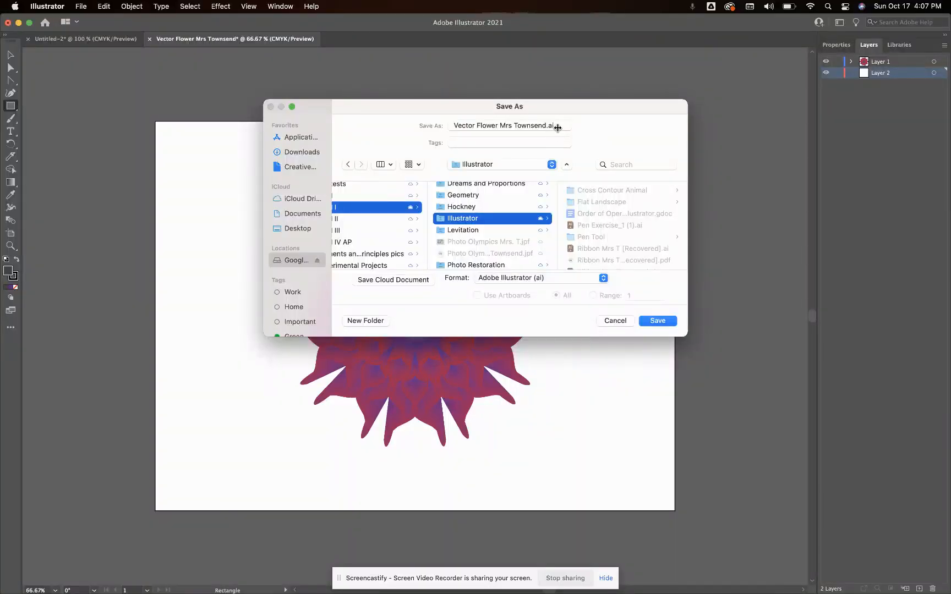
Append 1 to the file name instead of replacing the existing file, and save it in Adobe Illustrator format, version Illustrator 2020
left_click(658, 321)
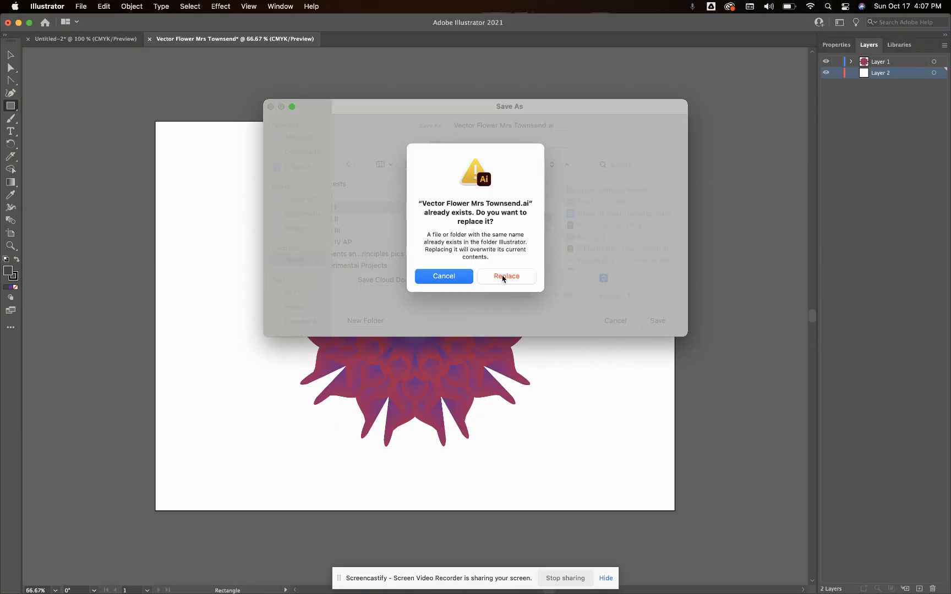
left_click(465, 280)
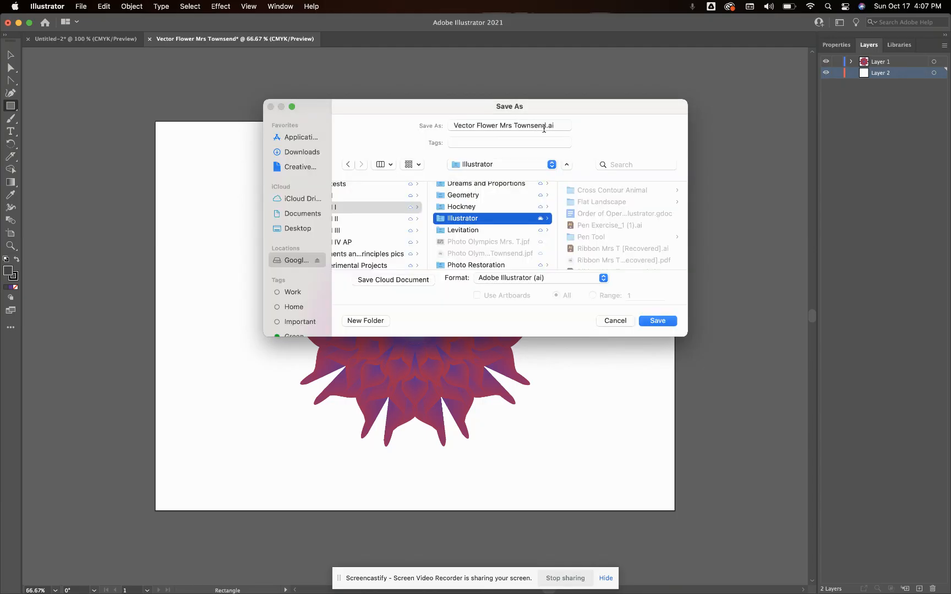
left_click(546, 127)
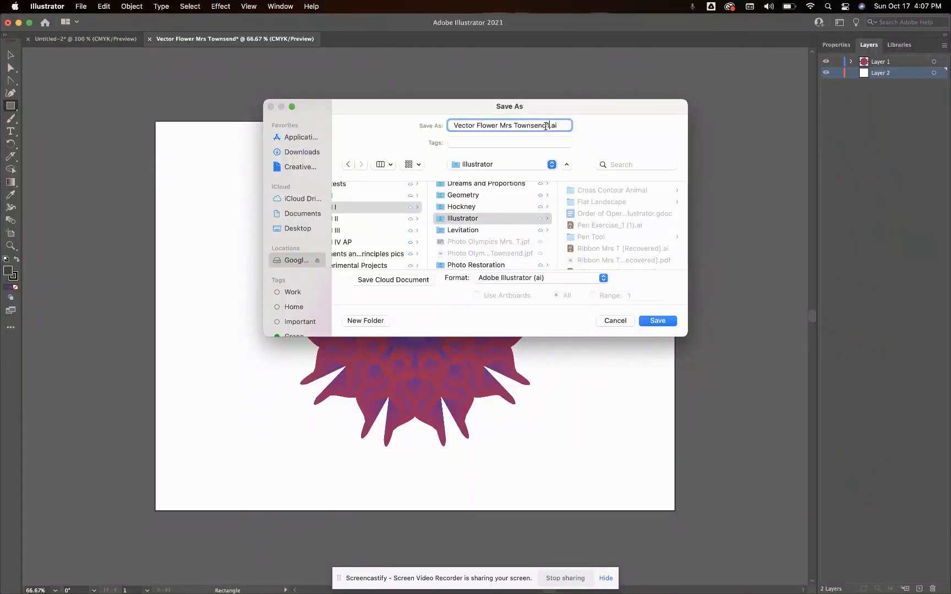
left_click(658, 323)
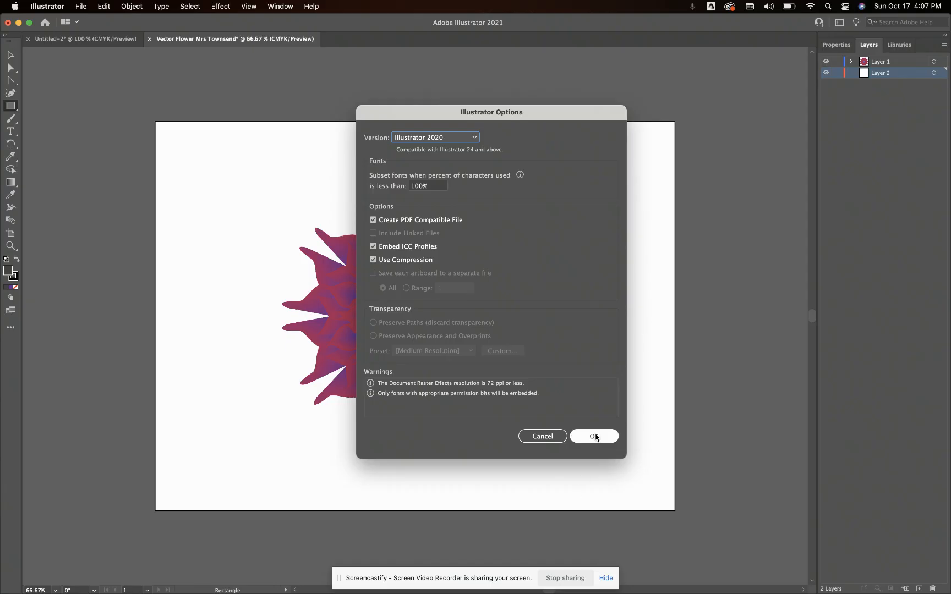
left_click(595, 436)
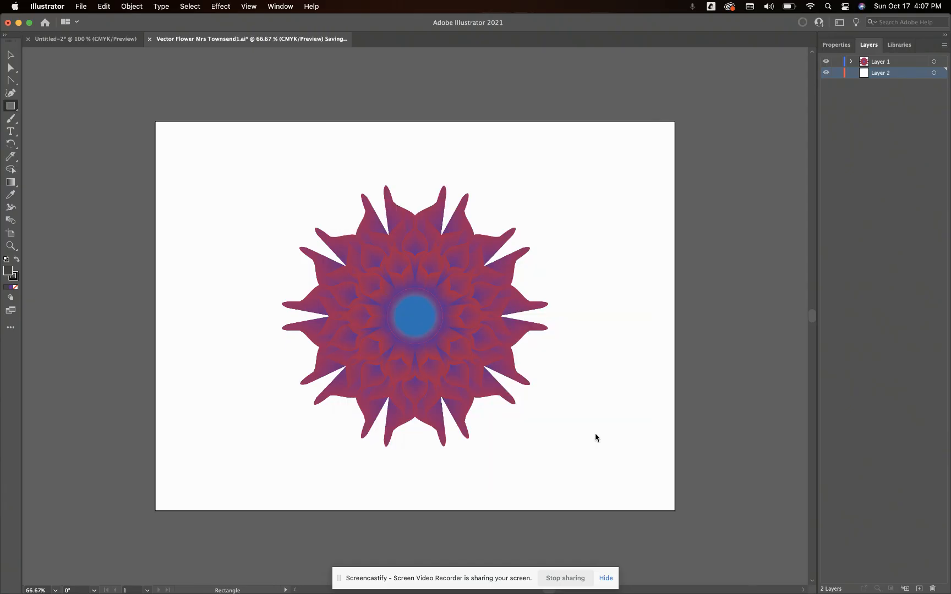